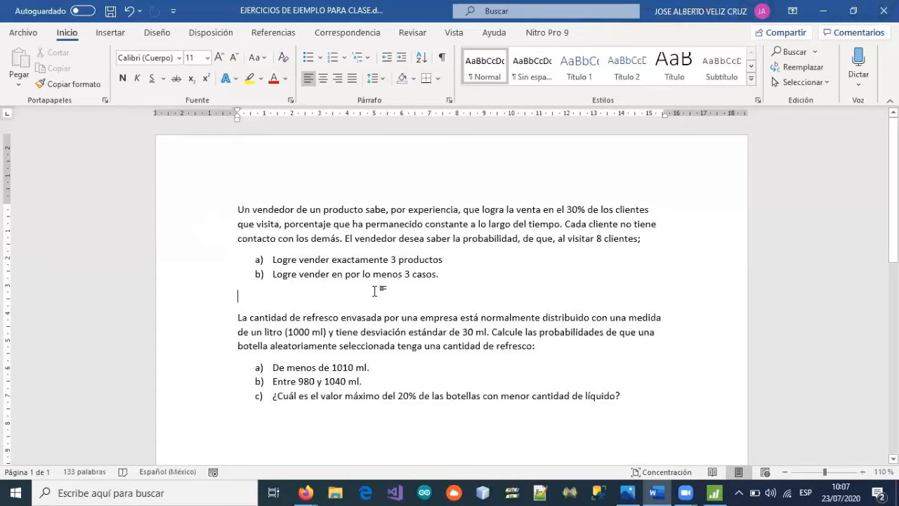
Insert an unnumbered blank line below item a) of the salesman exercise
click(453, 261)
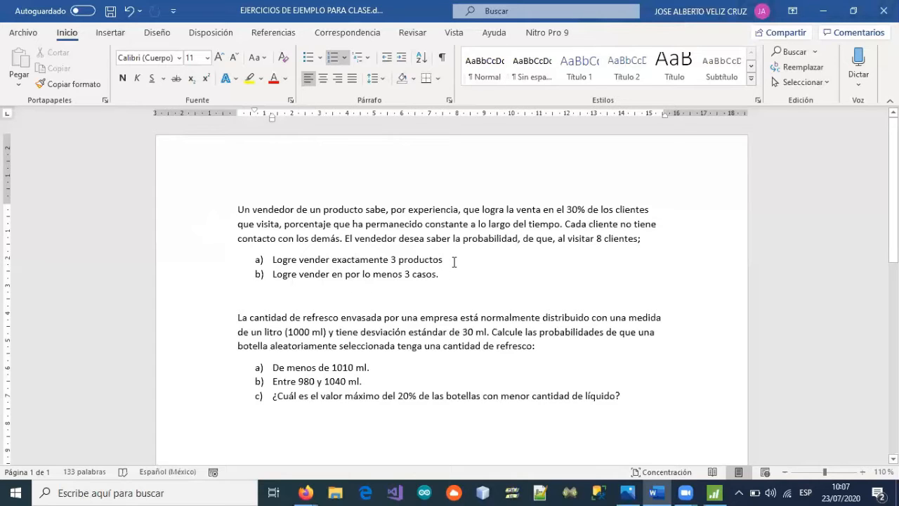
key(Return)
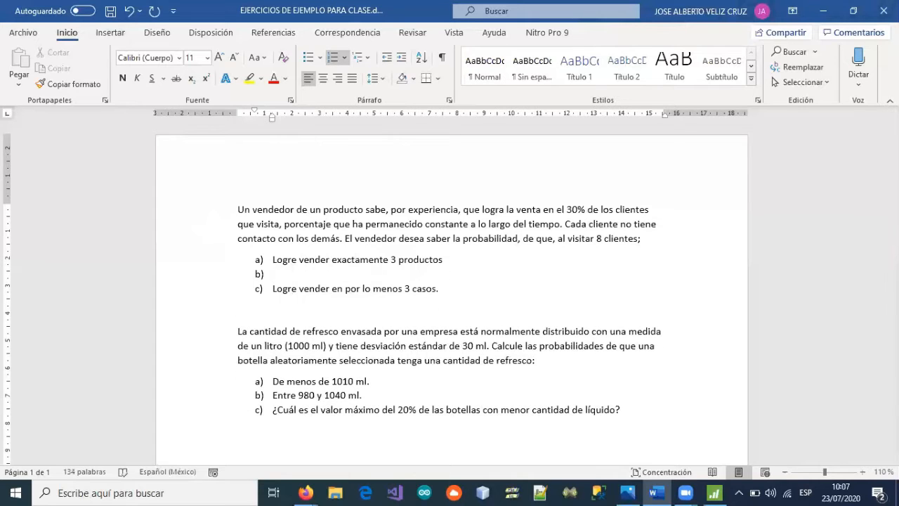
key(Return)
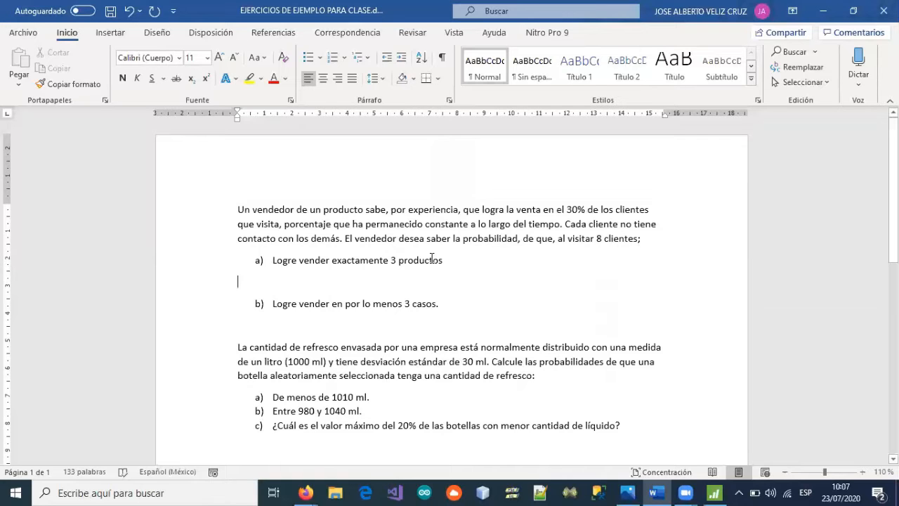
Switch to Minitab and open the Binomial probability distribution calculation, moving its dialog over the session area
click(711, 492)
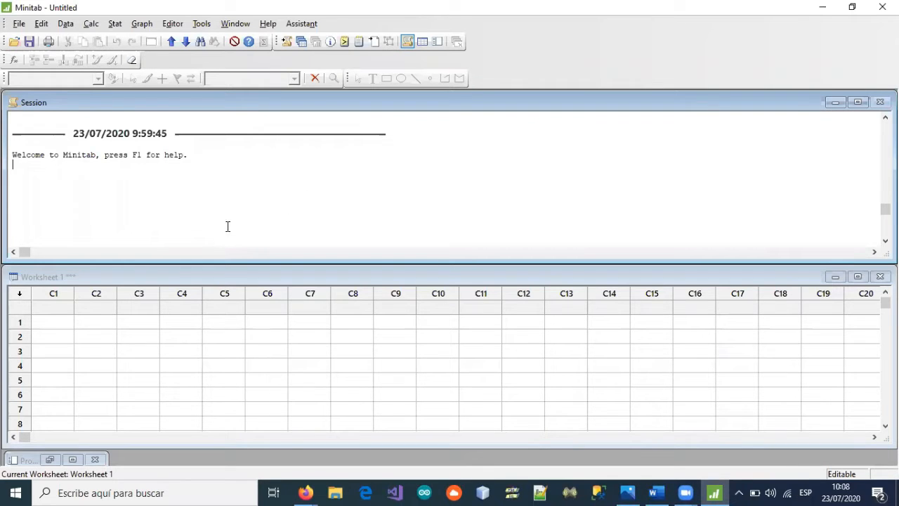
click(95, 26)
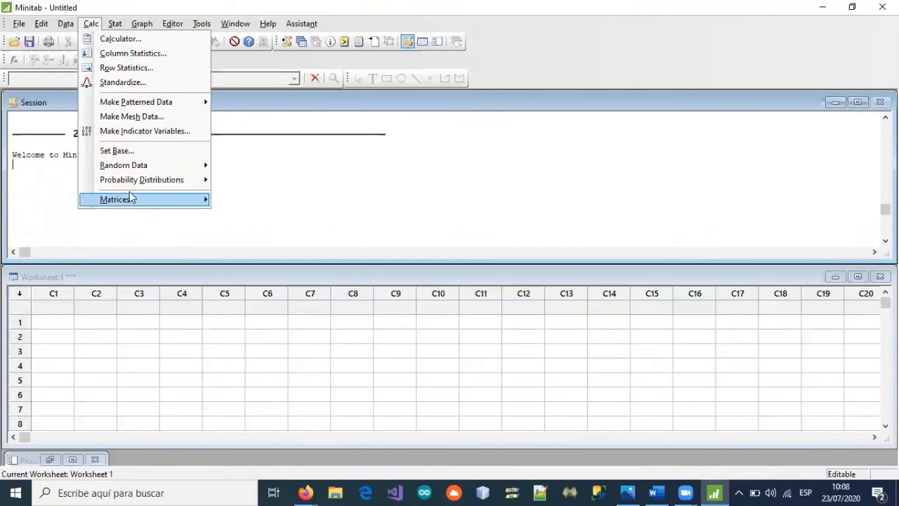
mouse_move(146, 185)
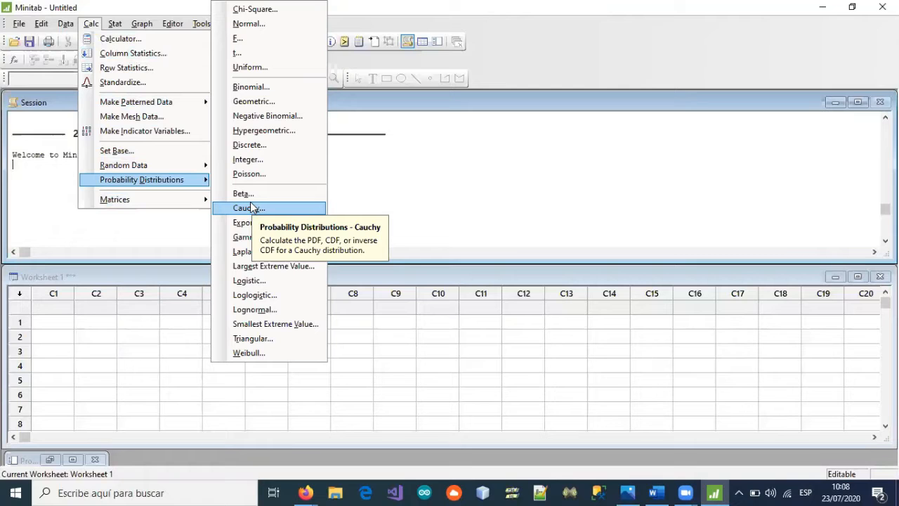
click(243, 88)
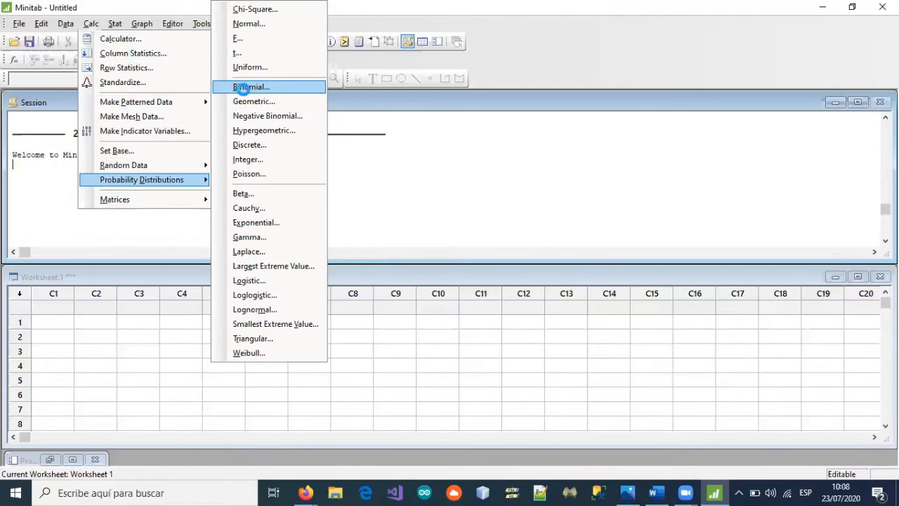
drag(423, 144, 357, 118)
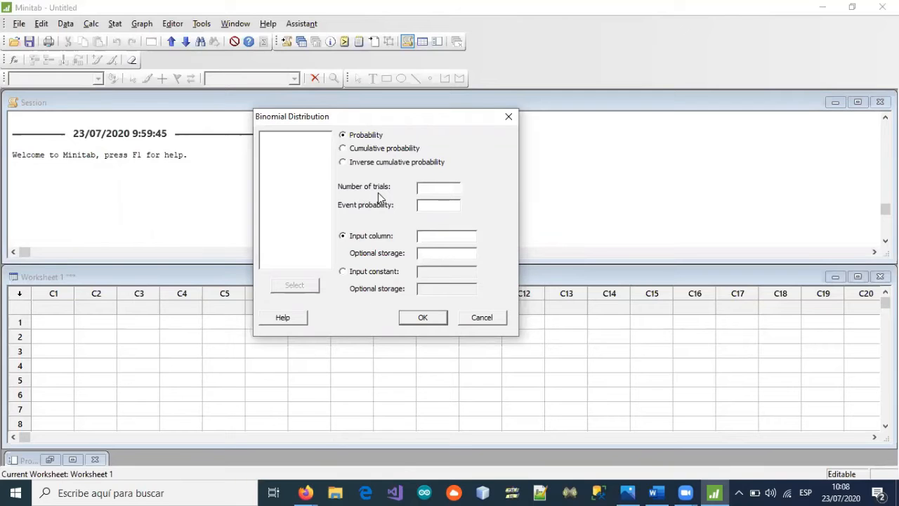
Switch to the Word document and write "n = 8" on the blank line under item a)
click(662, 491)
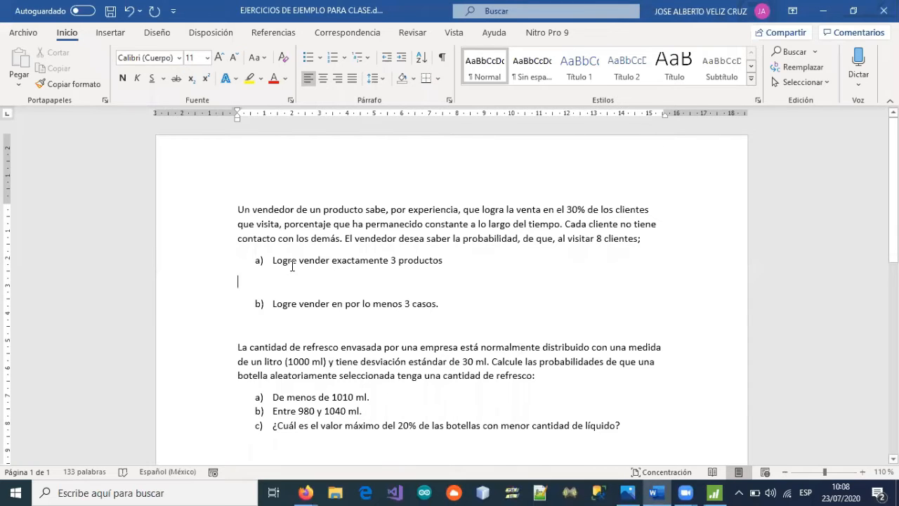
text(N)
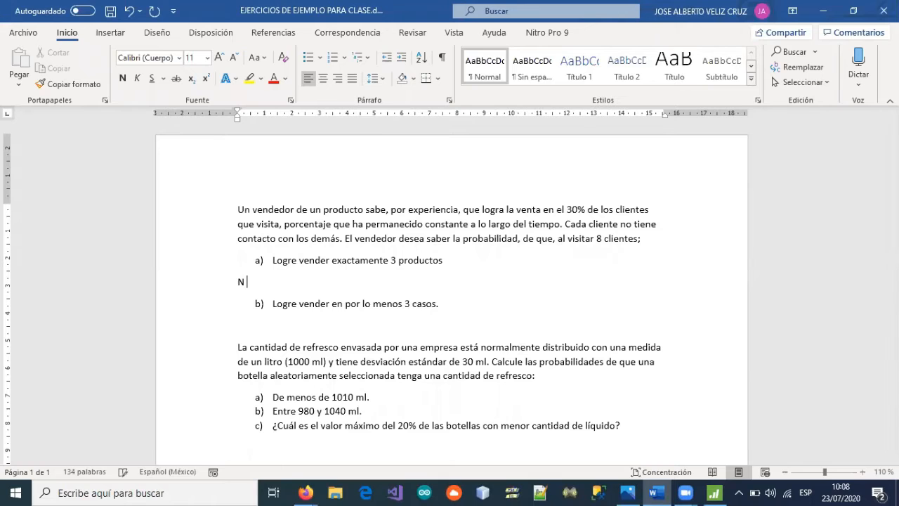
text( =)
key(BackSpace)
key(BackSpace)
key(BackSpace)
key(BackSpace)
text(n = 8)
key(Return)
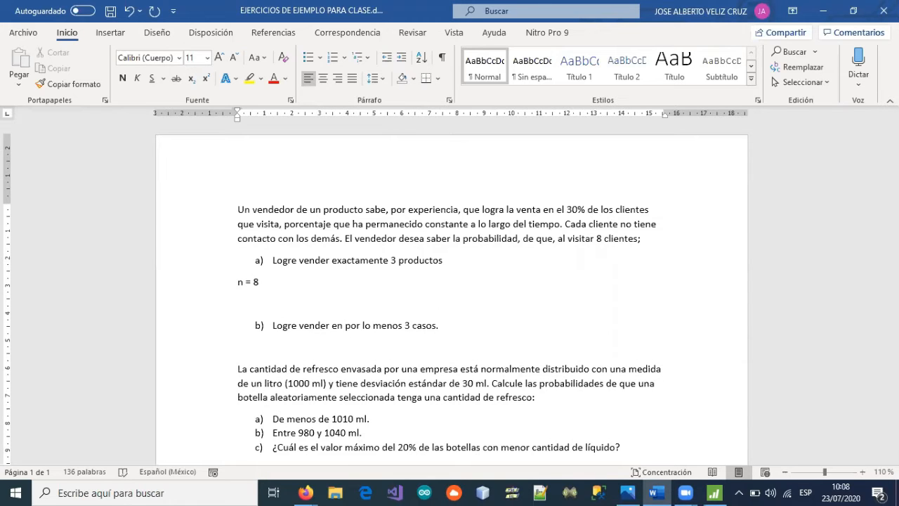
Add the lines "x = 3", "p = 0.3" and "q = 1-0.3 = 0.7" below the n value
text(x = 3)
key(Return)
text(p = )
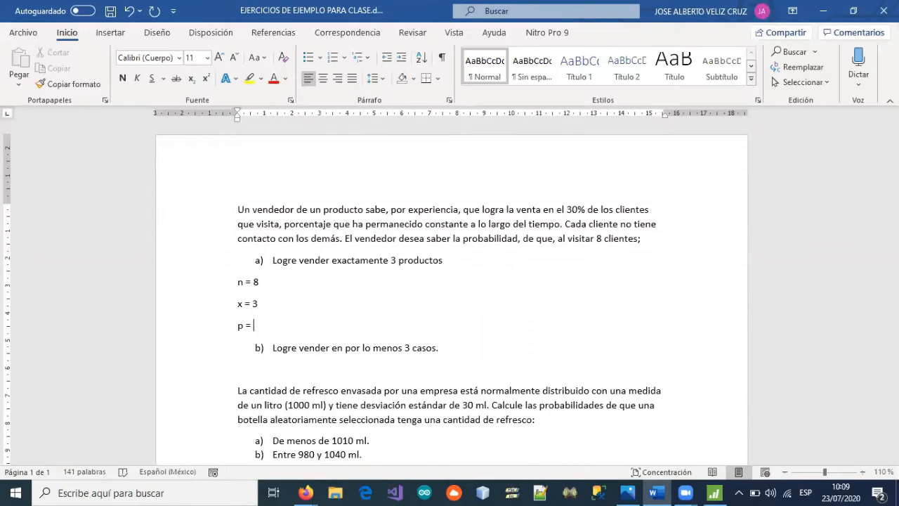
text(0.3)
key(Return)
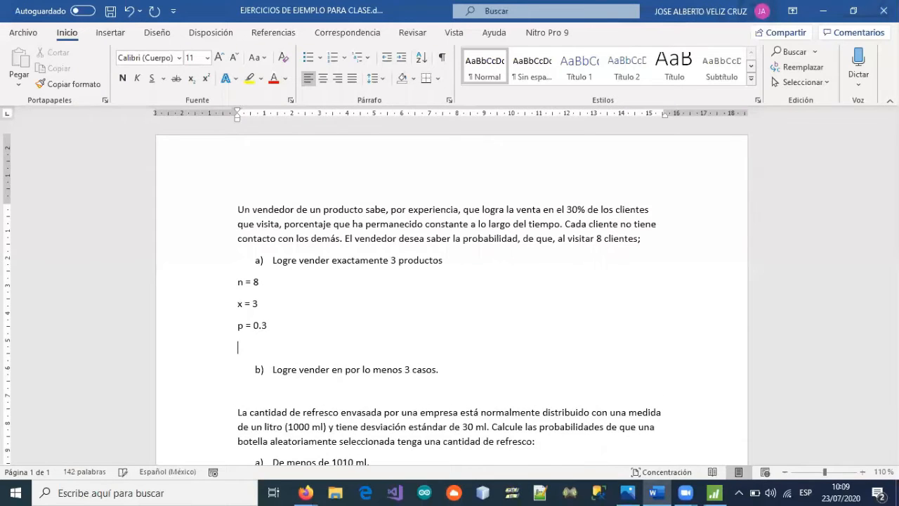
text(q = 1-0.3 = 0.7)
key(Return)
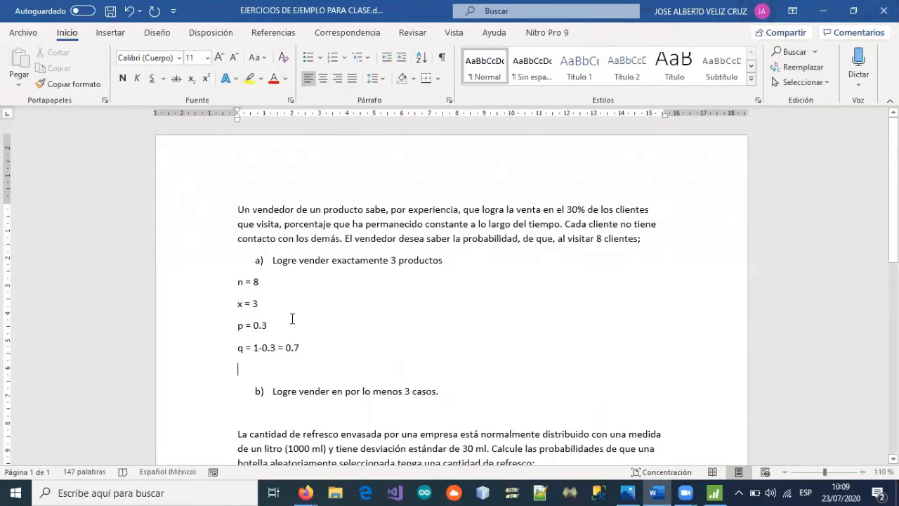
In Minitab, calculate the binomial probability for 8 trials, event probability 0,3 and input constant 3
click(713, 493)
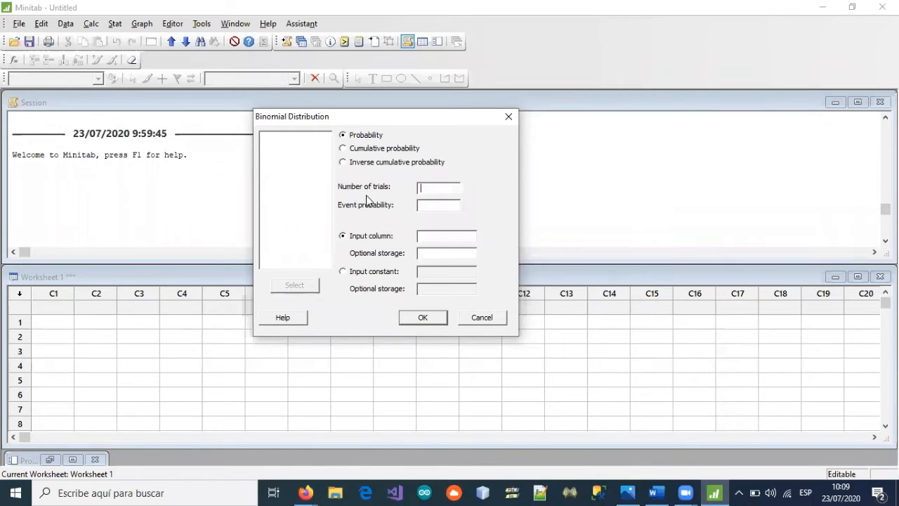
text(8)
text(0,3)
click(342, 271)
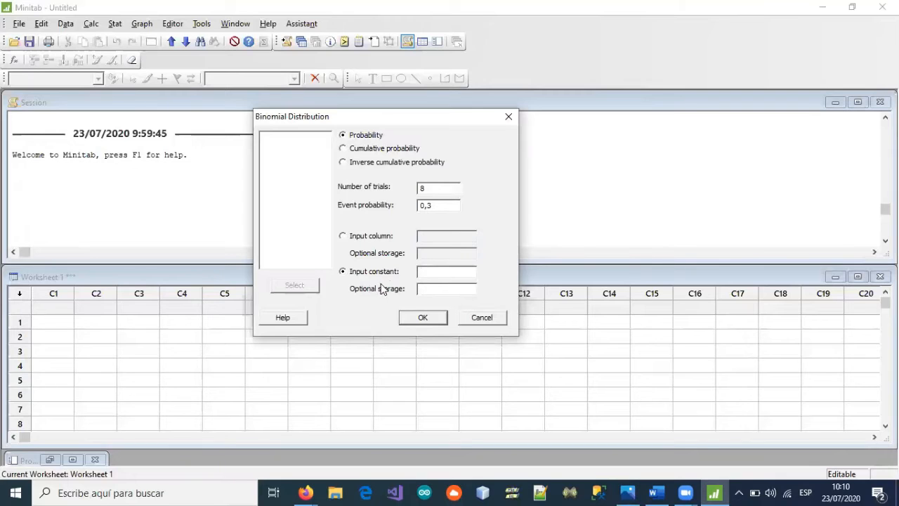
text(3)
click(421, 320)
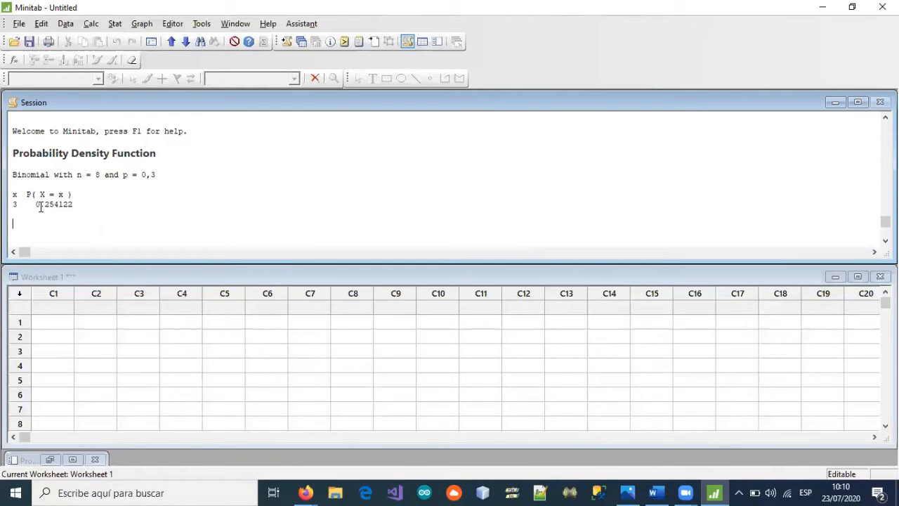
Copy the binomial output from the Minitab session and paste it into the Word document below the q line
drag(14, 175, 91, 203)
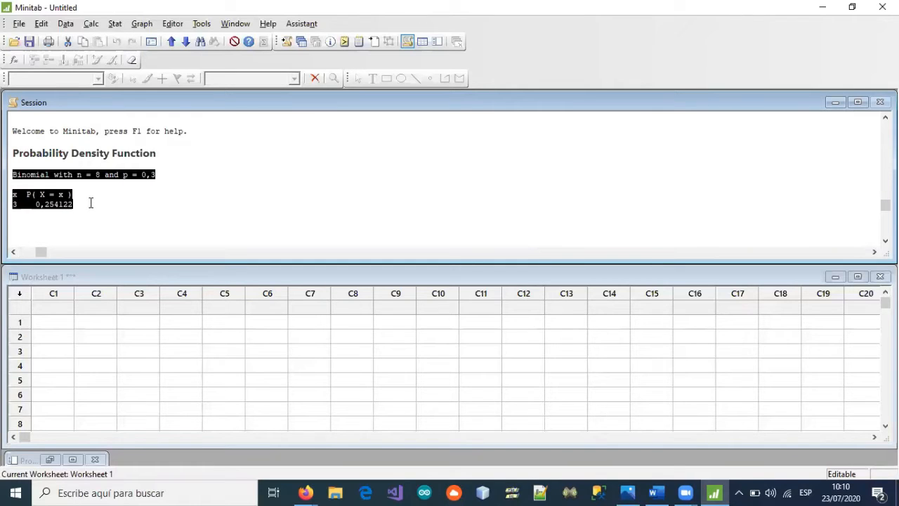
key(ctrl+c)
click(655, 492)
click(236, 368)
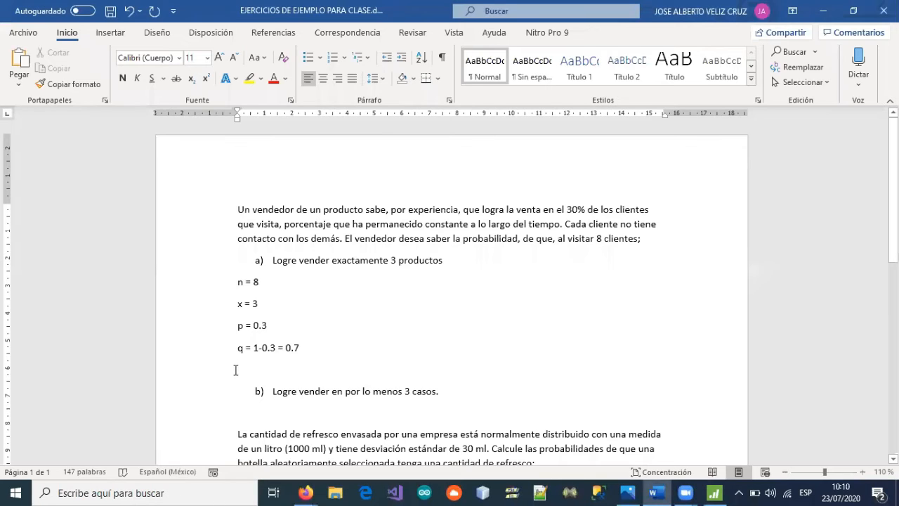
key(ctrl+v)
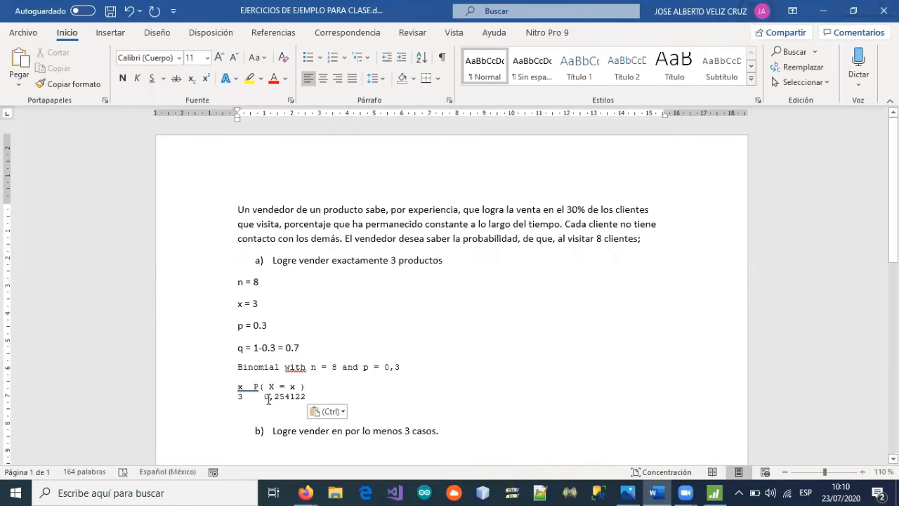
Highlight the pasted result row for x = 3 in yellow
click(238, 394)
drag(248, 395, 312, 397)
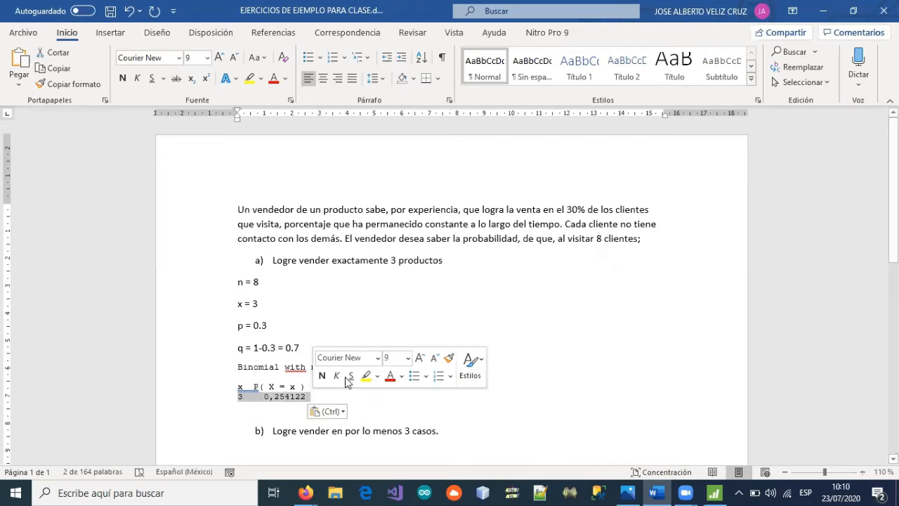
click(366, 376)
key(Right)
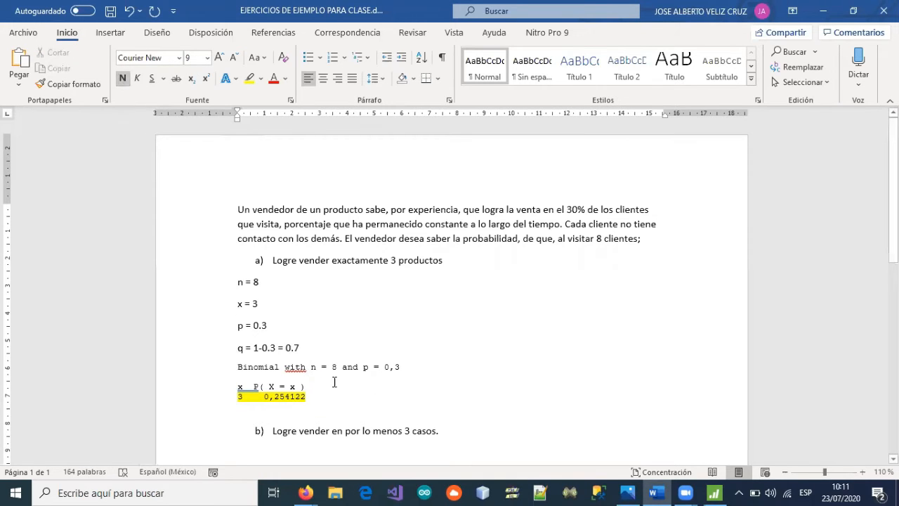
Enlarge the highlighted result row to 11 pt and make it bold
click(286, 406)
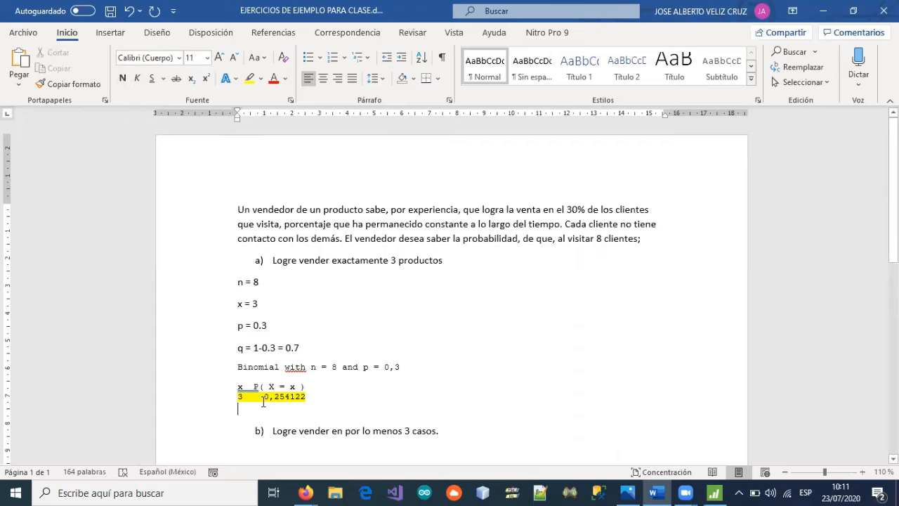
drag(234, 397, 328, 408)
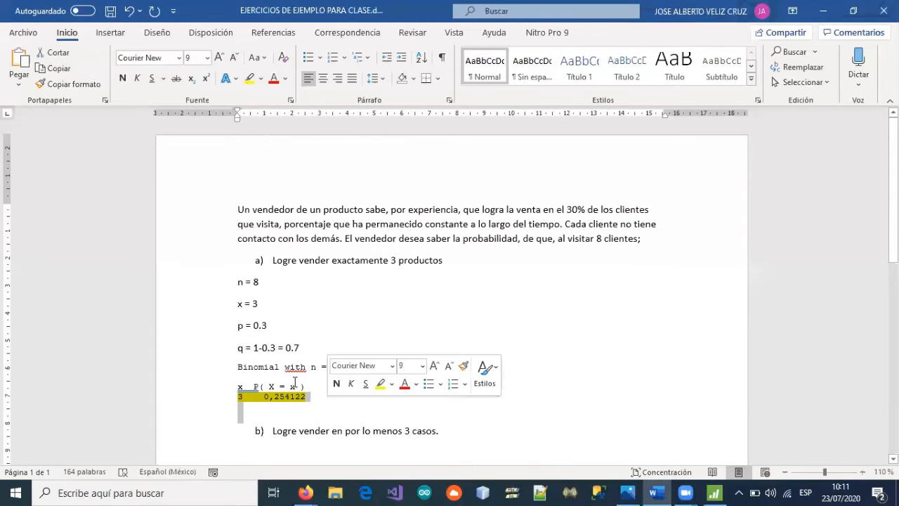
click(220, 57)
click(219, 56)
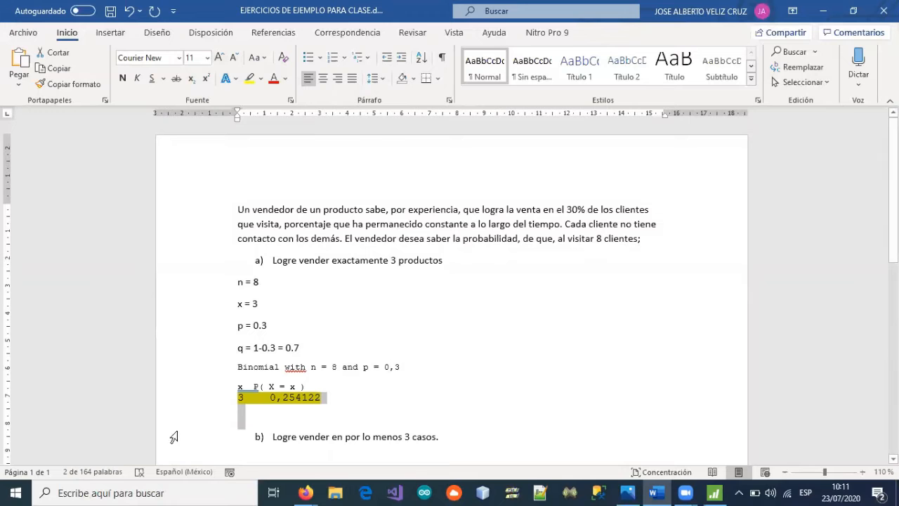
click(122, 78)
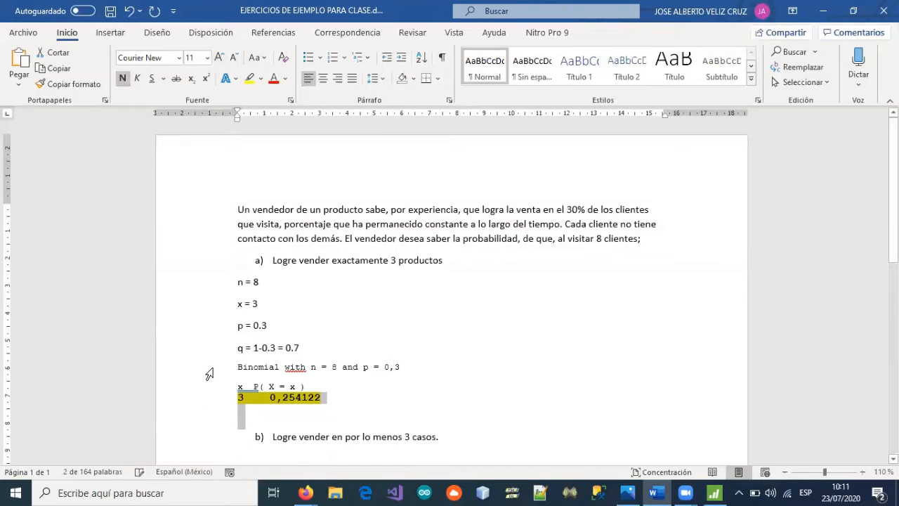
click(277, 422)
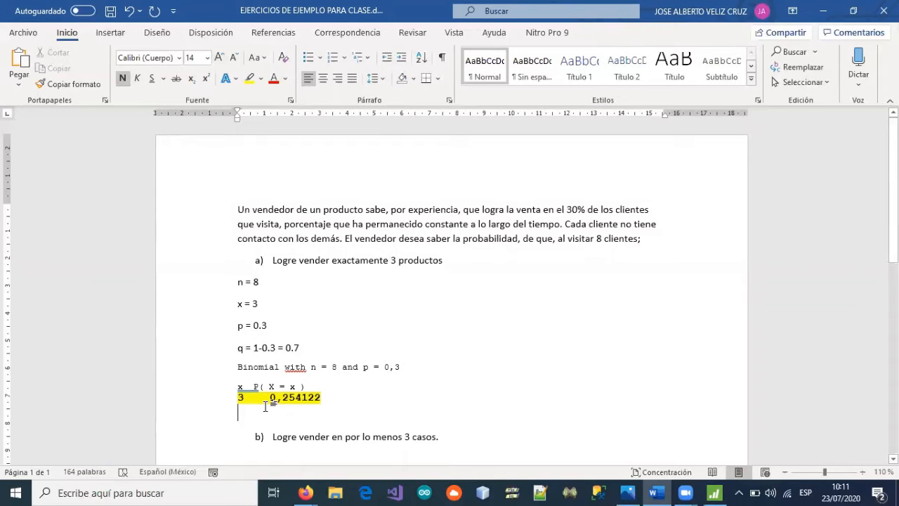
scroll(362, 330, down, 2)
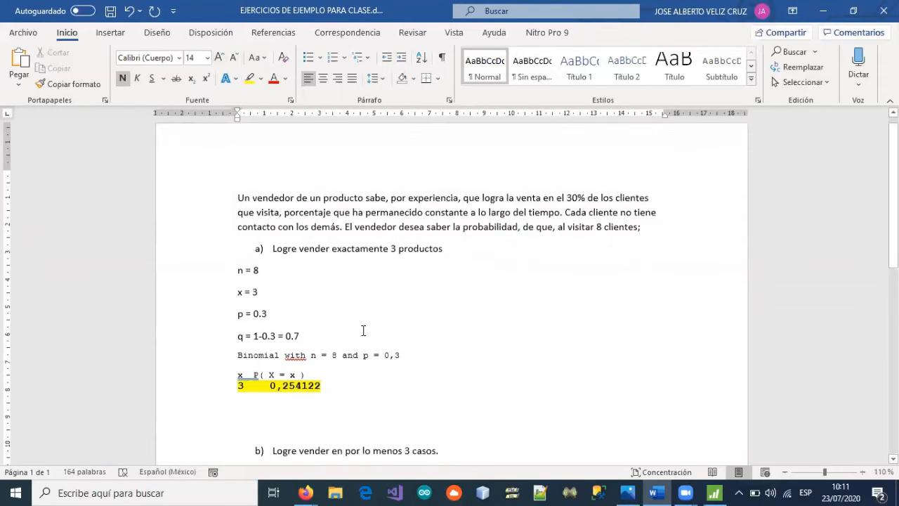
Switch to Minitab and start a probability distribution plot of the View Probability type
click(713, 492)
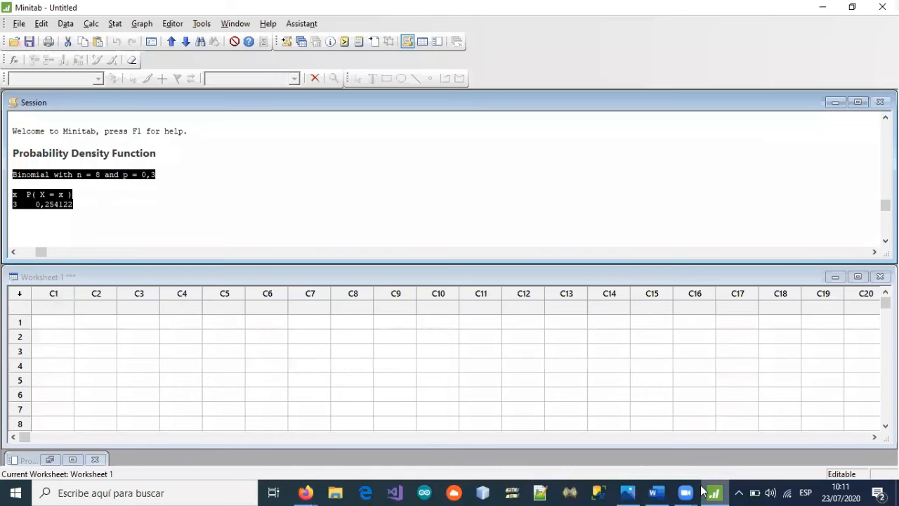
click(144, 25)
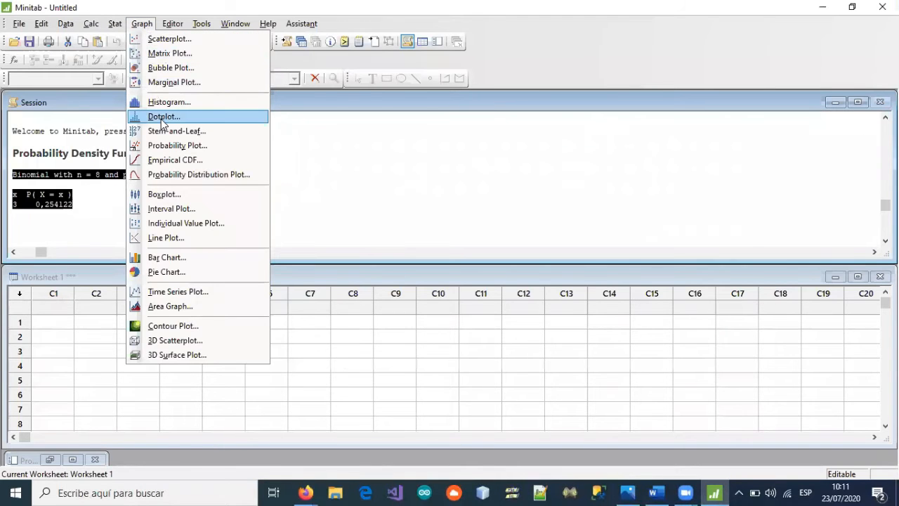
click(198, 176)
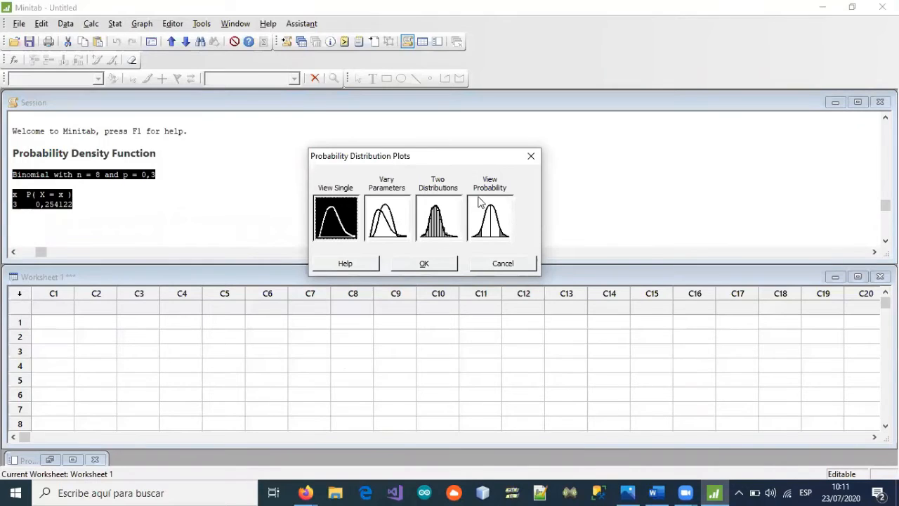
click(493, 220)
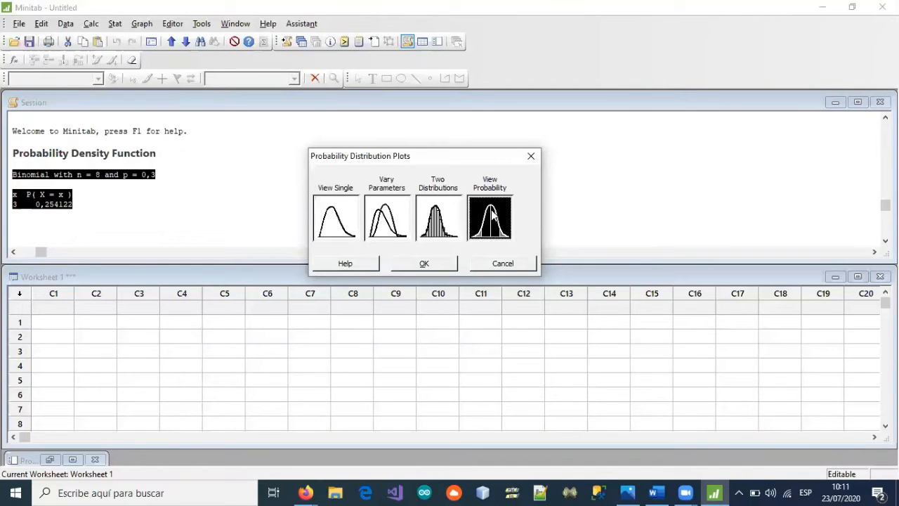
click(425, 264)
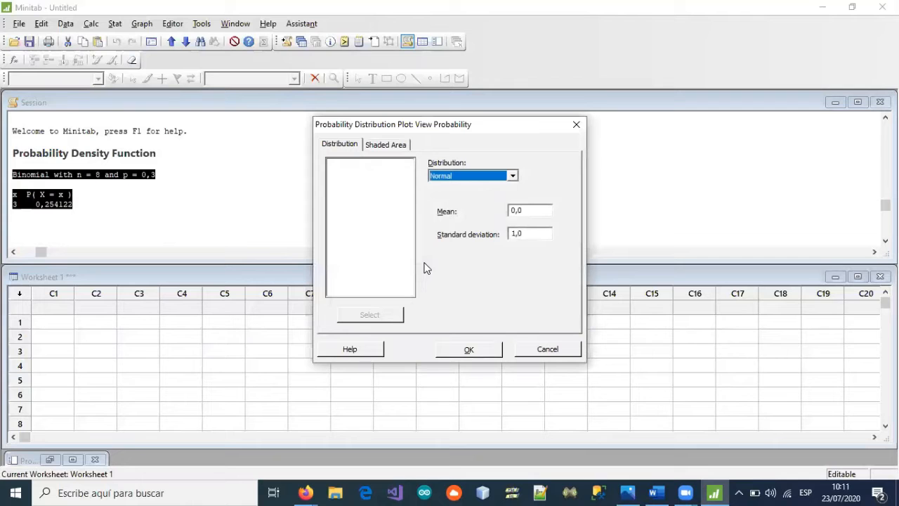
Set the plot's distribution to Binomial with 8 trials and an event probability of 0,3
click(513, 175)
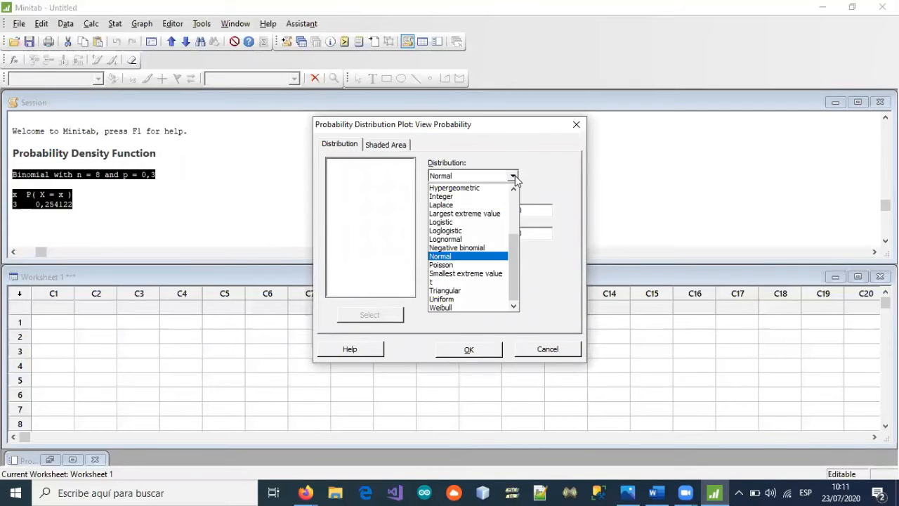
scroll(481, 281, up, 3)
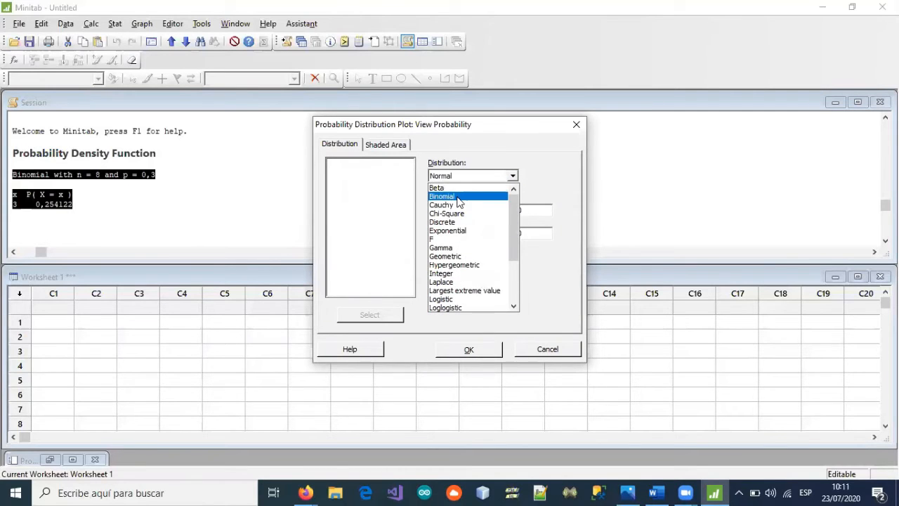
click(457, 196)
click(513, 211)
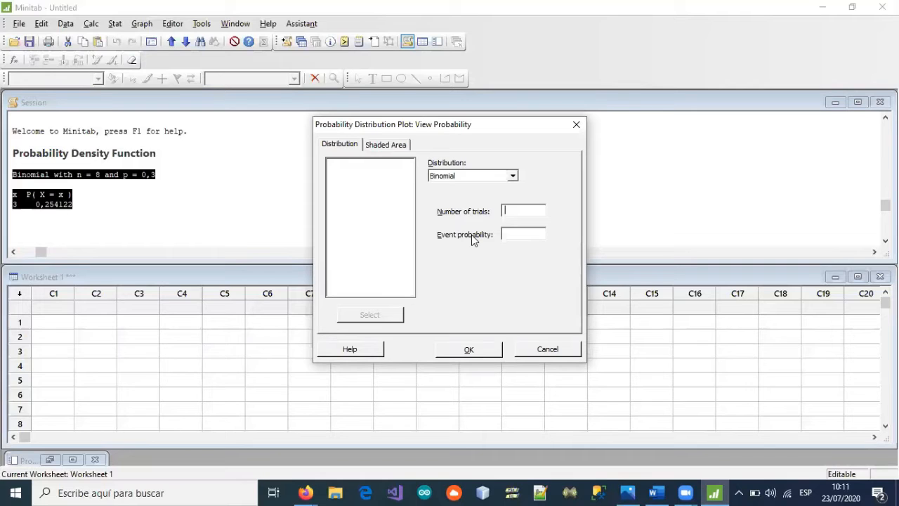
text(8)
click(525, 231)
text(0,3)
Define the plot's shaded area by X value instead of probability
click(394, 147)
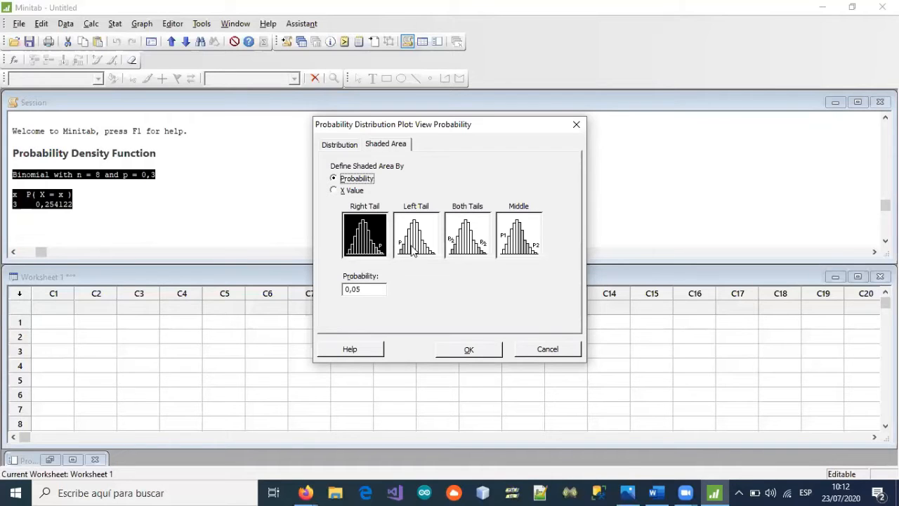
click(334, 190)
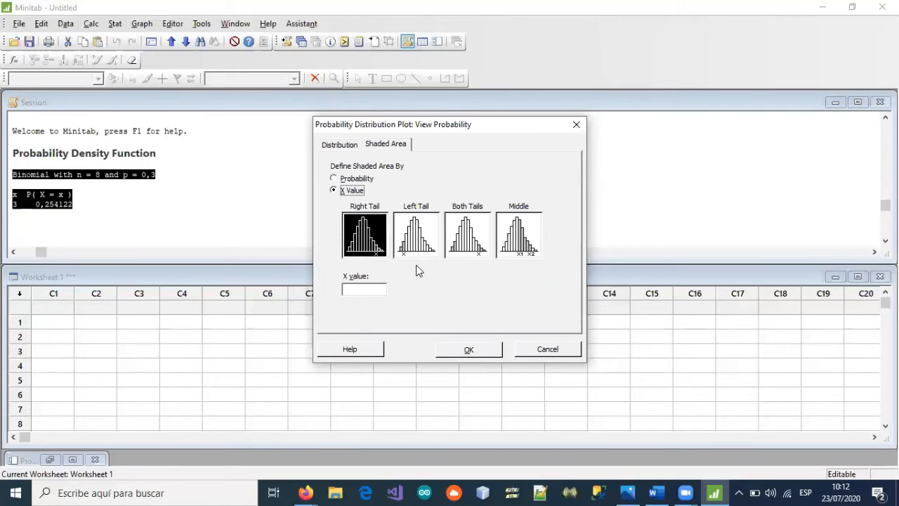
click(356, 288)
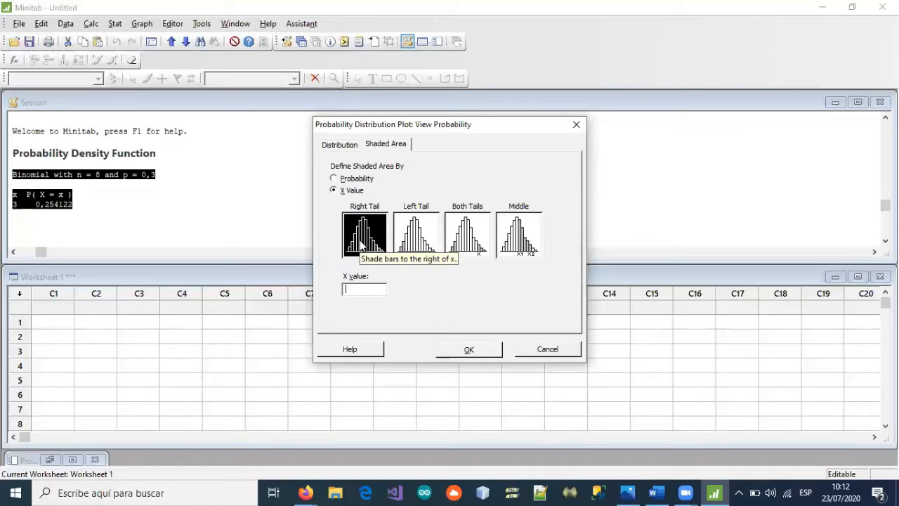
click(419, 224)
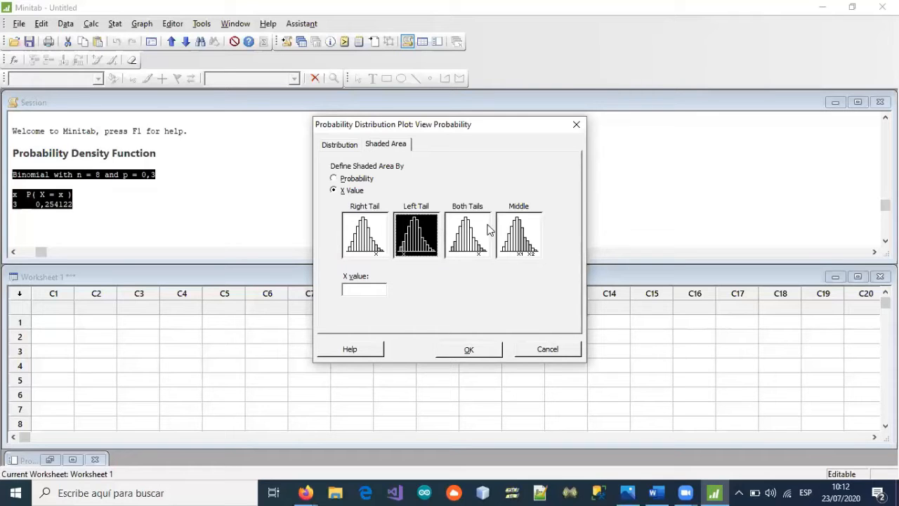
click(507, 237)
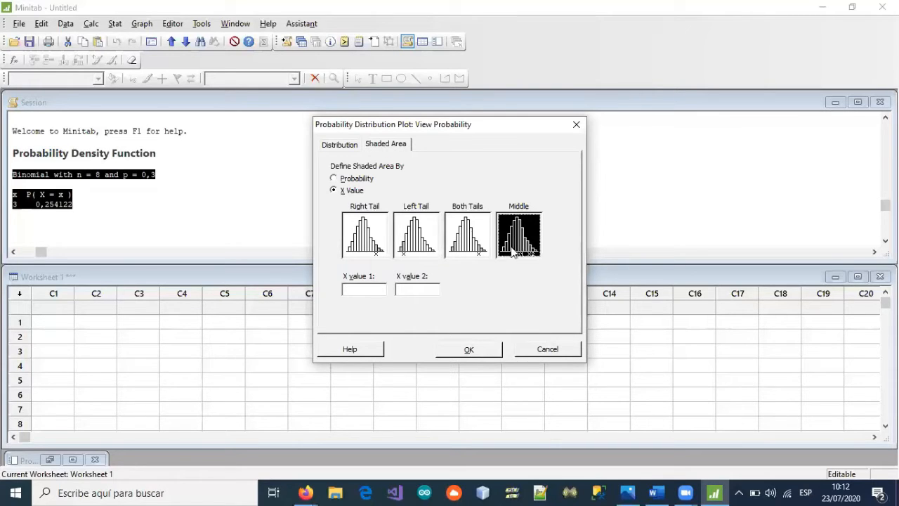
click(457, 242)
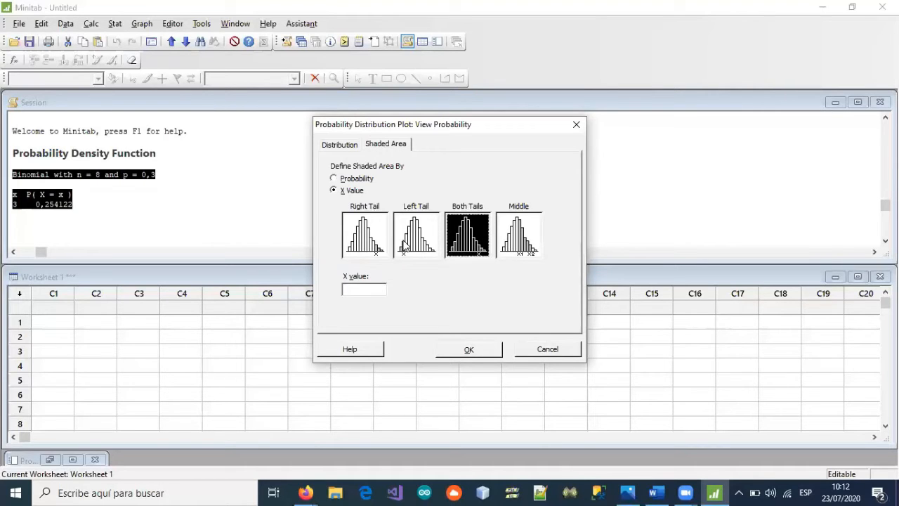
Shade the right tail from X value 3 and generate the distribution plot
click(359, 240)
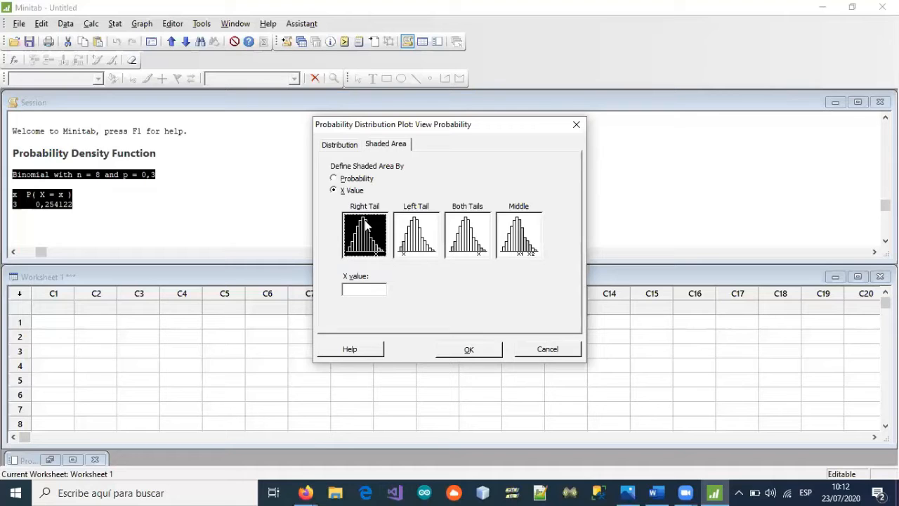
click(355, 288)
text(3)
click(465, 354)
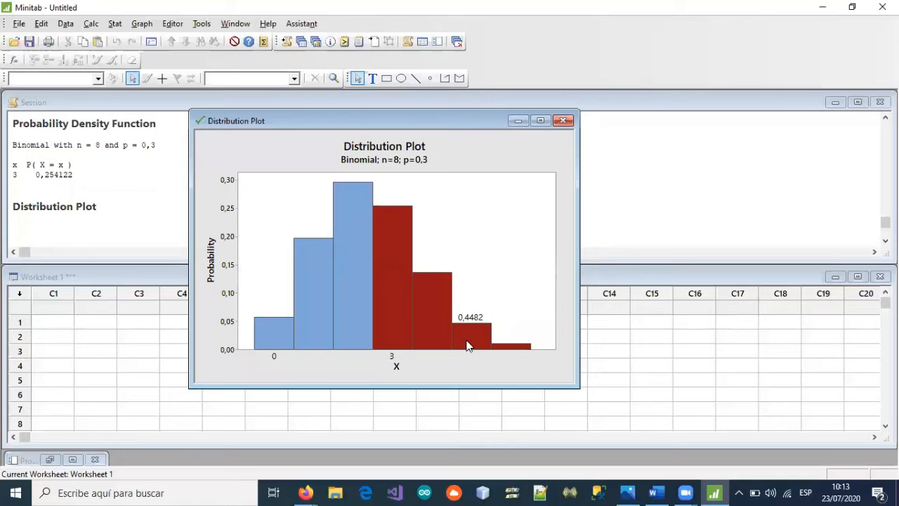
Examine the probabilities of the individual plot bars, comparing the X = 3 bar with the session result
click(374, 206)
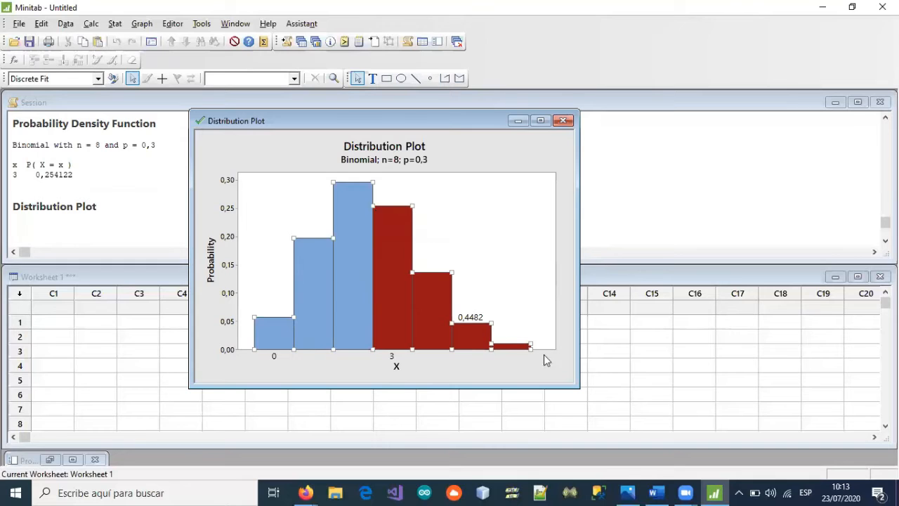
mouse_move(427, 325)
mouse_move(404, 302)
mouse_move(372, 300)
click(325, 375)
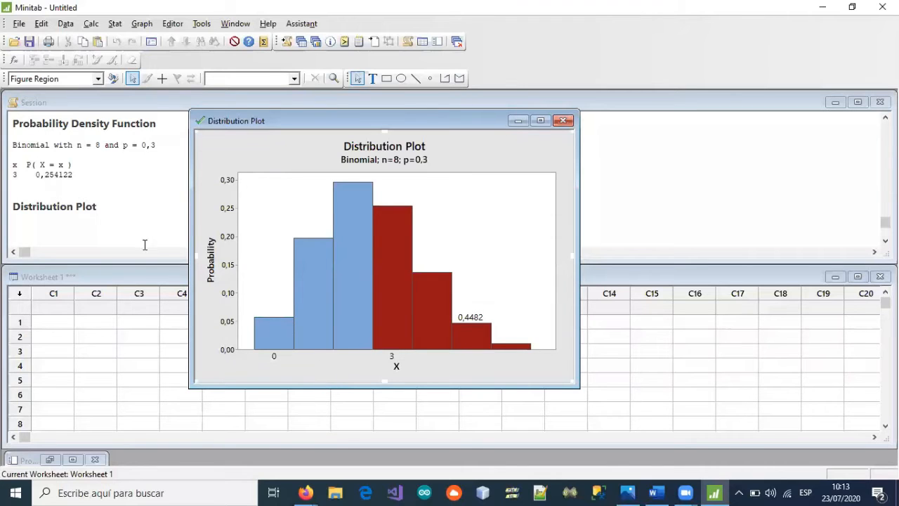
click(373, 209)
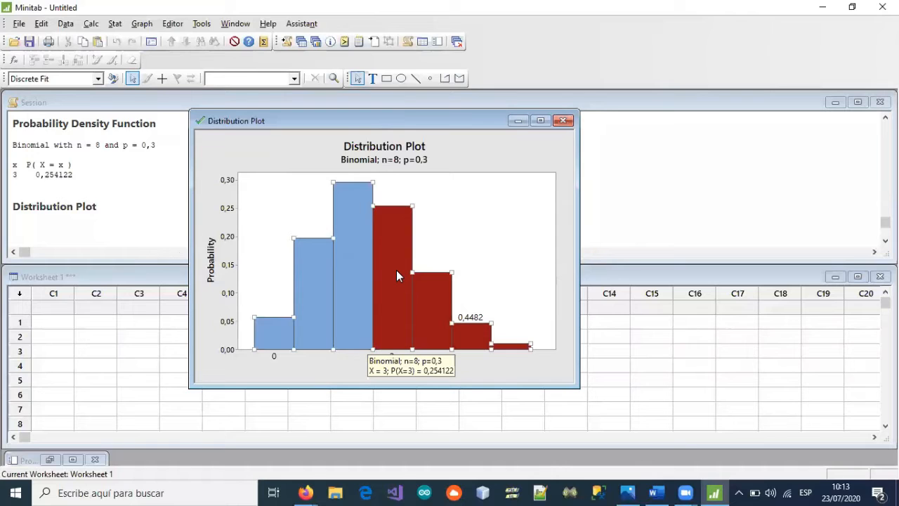
drag(73, 175, 13, 175)
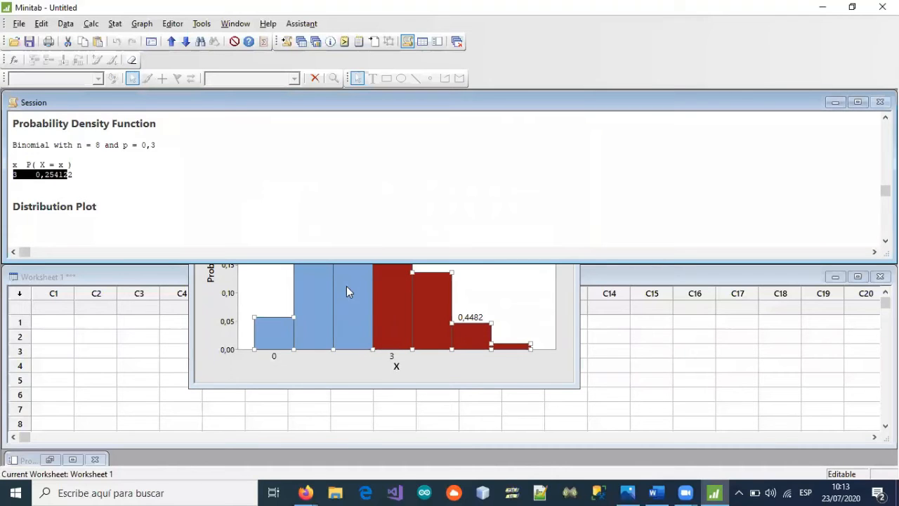
click(489, 375)
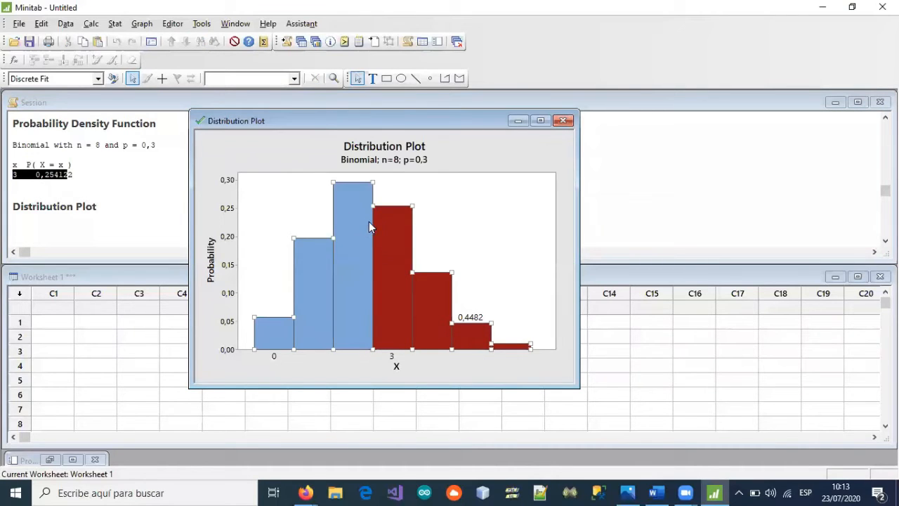
mouse_move(368, 221)
mouse_move(395, 280)
drag(333, 118, 398, 113)
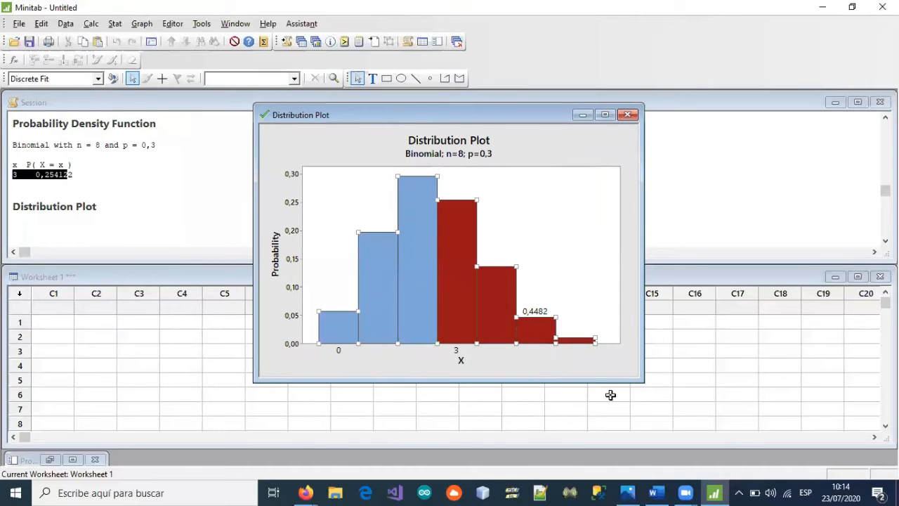
In the Word document, remove the extra blank line above item b) and place the cursor on the empty line below it
click(649, 490)
scroll(276, 352, down, 1)
click(267, 343)
key(Delete)
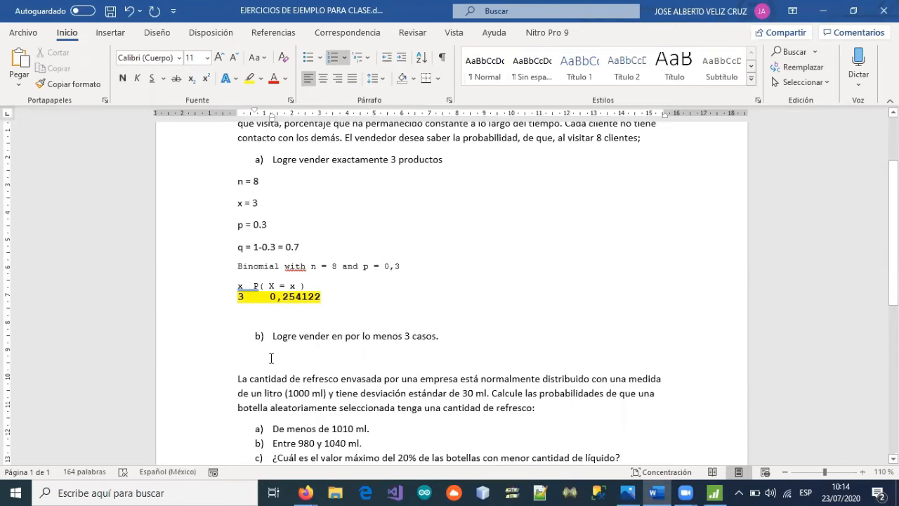
click(271, 358)
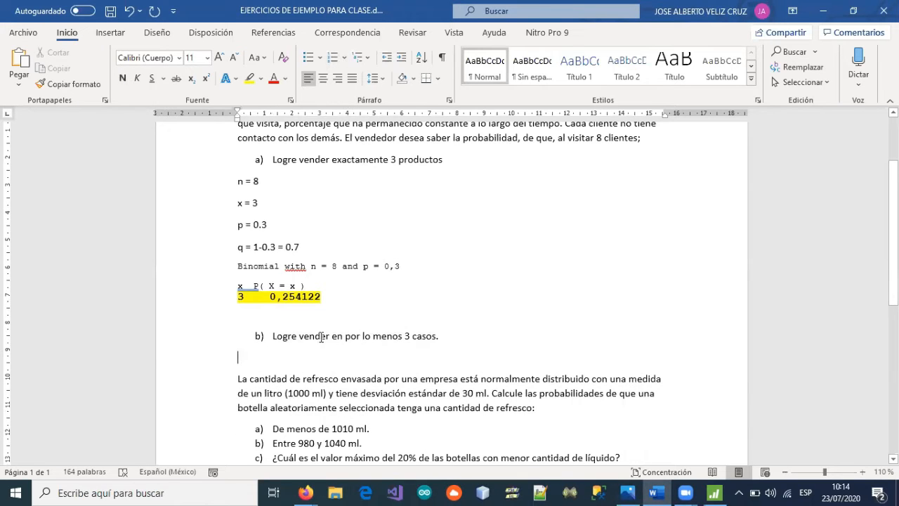
click(410, 357)
Back in Minitab, change the distribution plot's title to "VENTAS DE 3 EN ADELANTE"
click(713, 492)
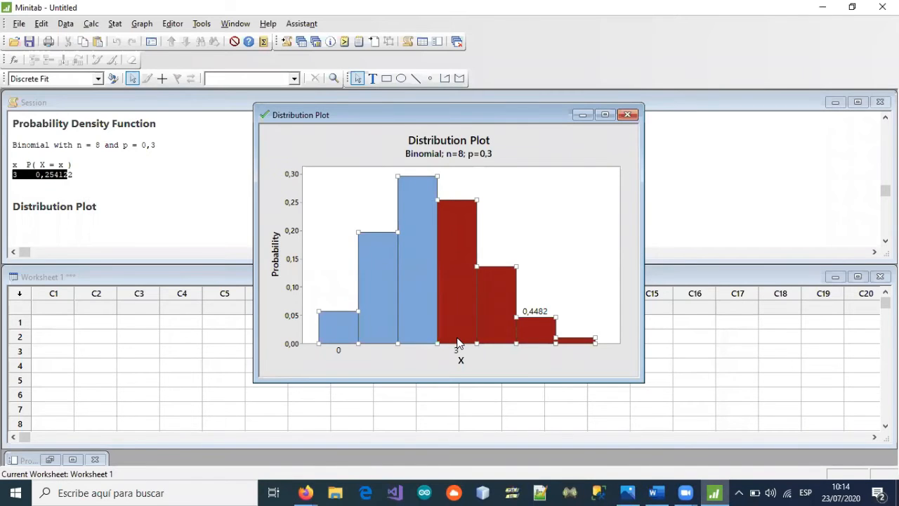
mouse_move(457, 344)
mouse_move(454, 251)
mouse_move(523, 335)
click(420, 145)
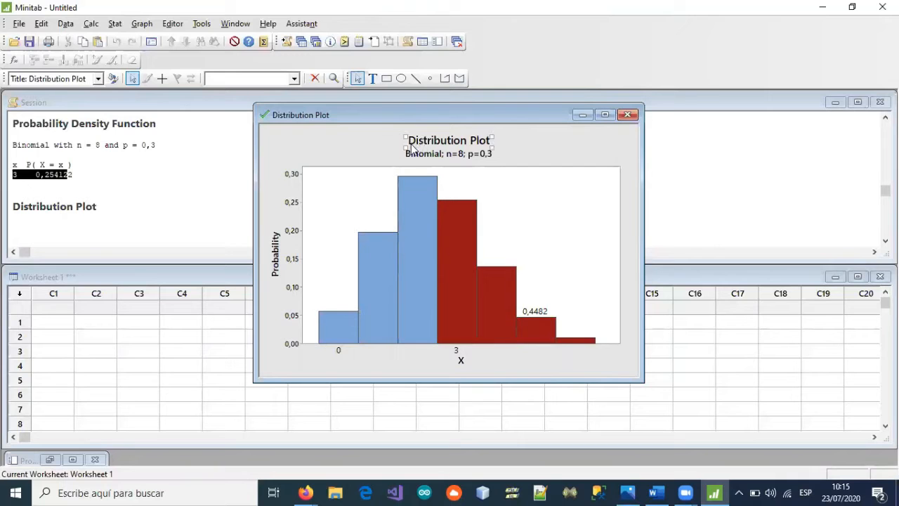
double_click(421, 145)
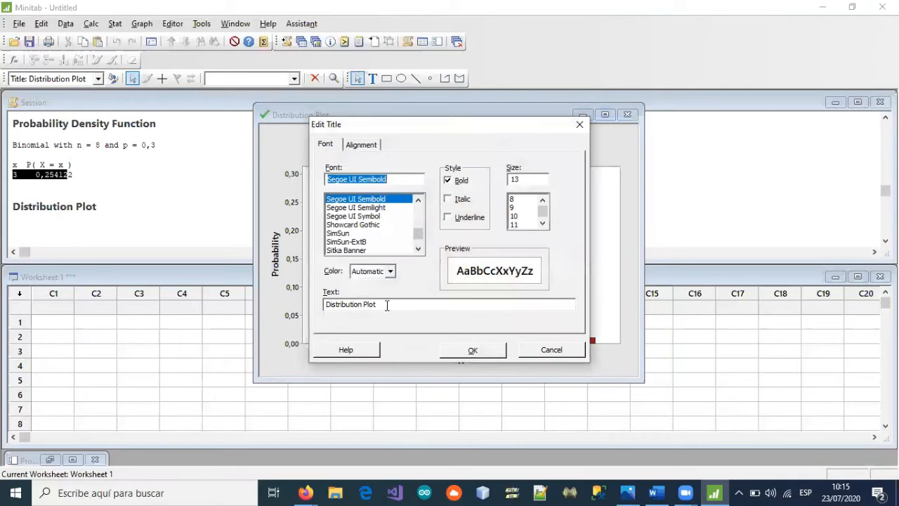
drag(386, 305, 307, 310)
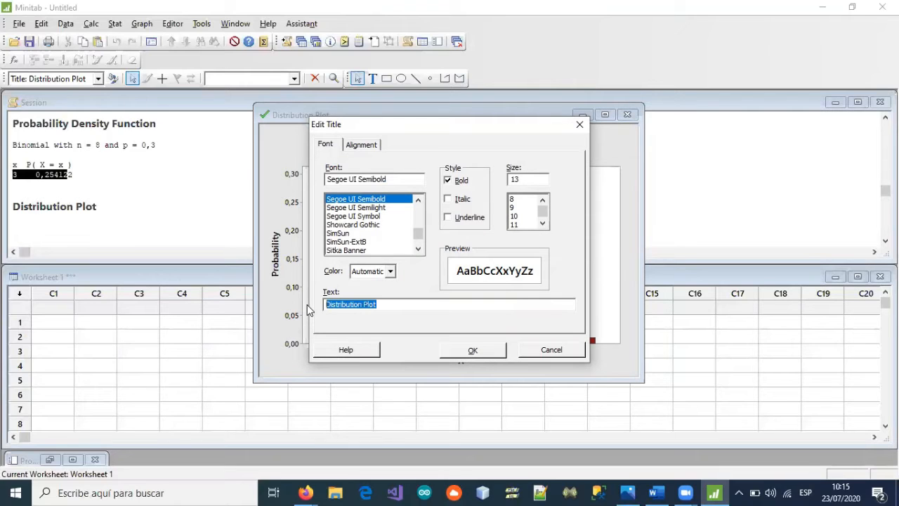
text(vENTA)
key(BackSpace)
key(BackSpace)
key(BackSpace)
text(ET)
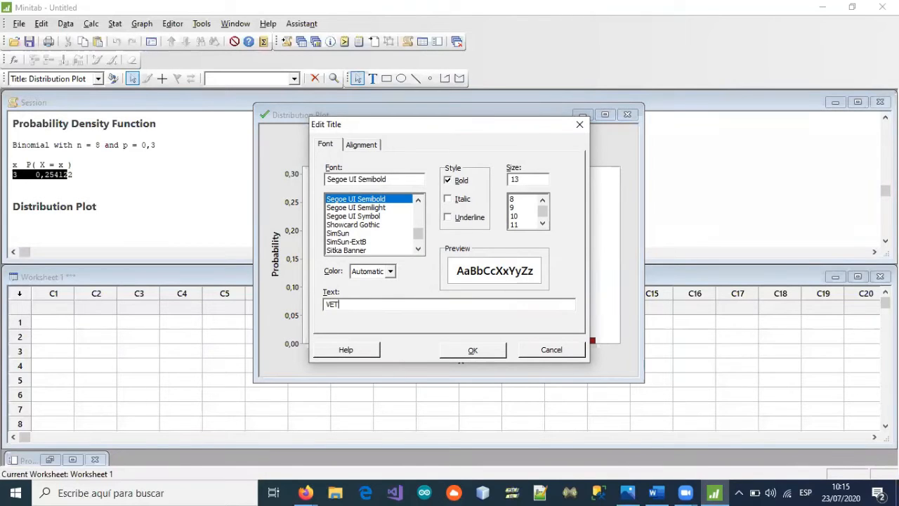
text(TAS)
text(DE 3 EN ADELANTE)
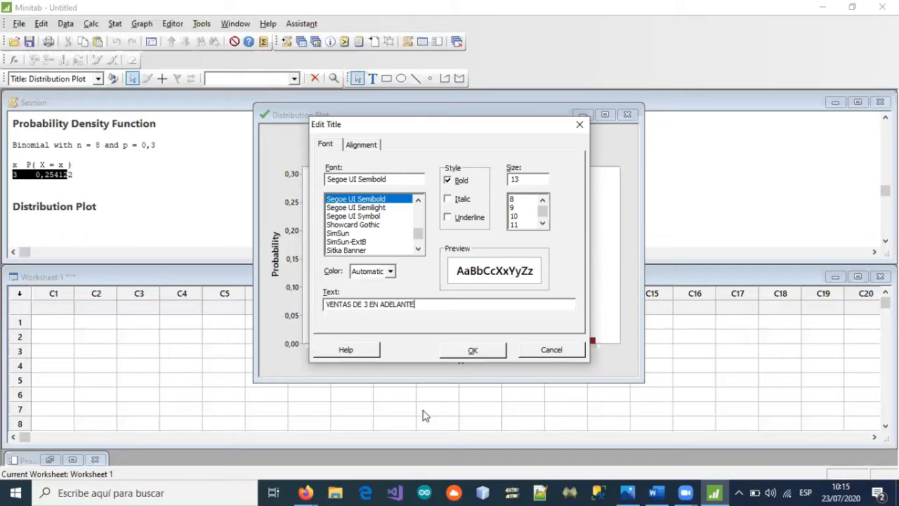
click(462, 352)
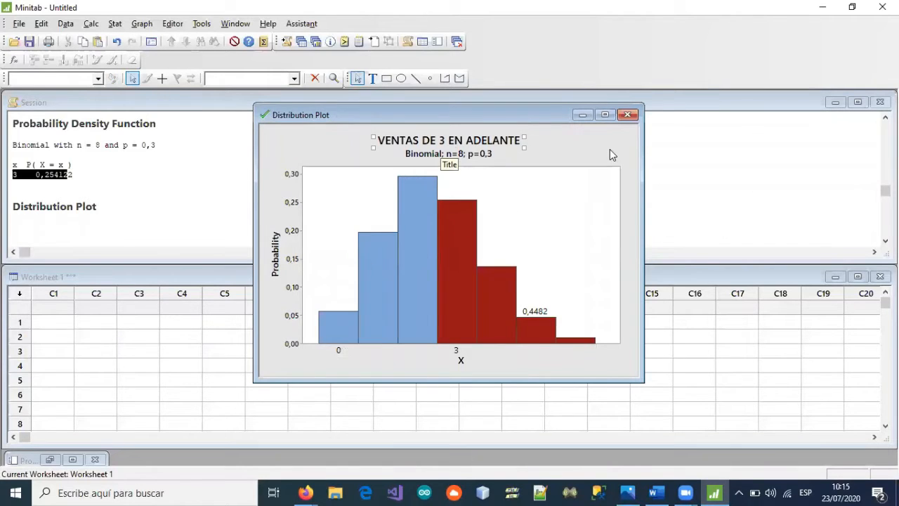
Copy the retitled distribution graph and paste it into the Word document below item b)
click(590, 142)
right_click(589, 143)
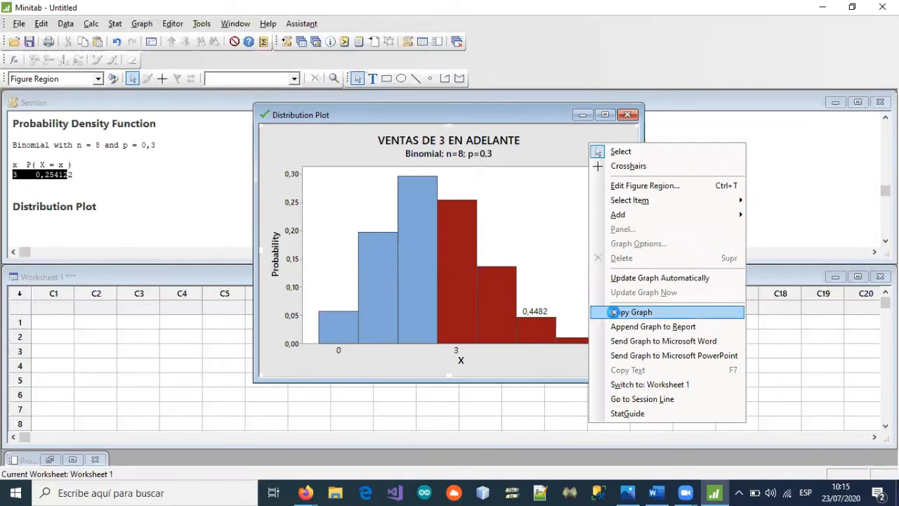
click(617, 313)
click(658, 492)
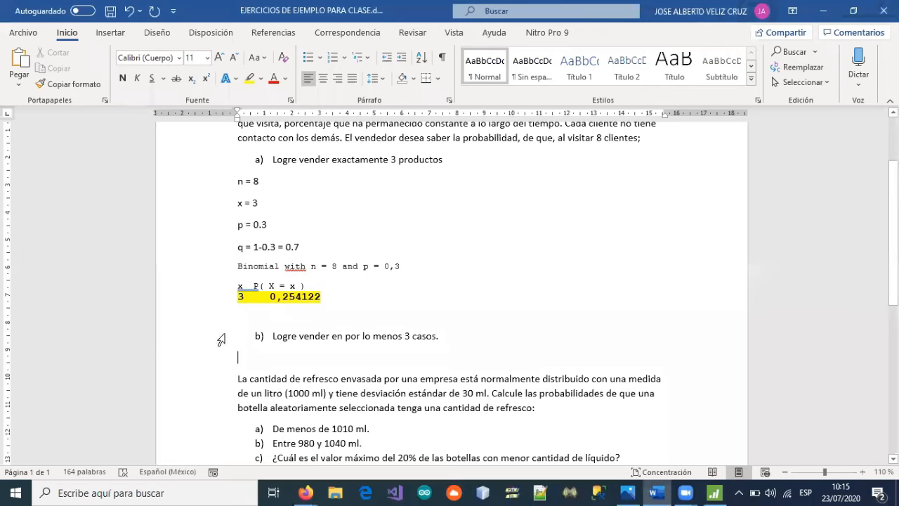
key(ctrl+v)
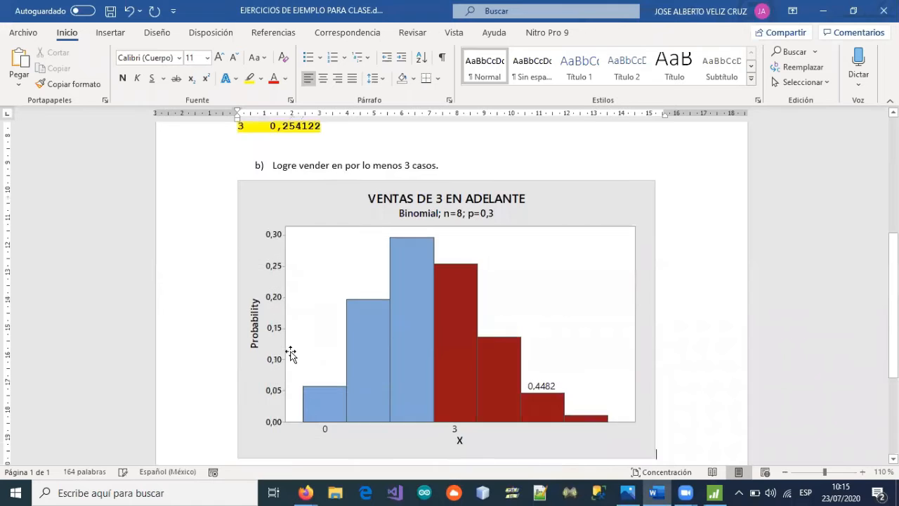
scroll(362, 346, up, 6)
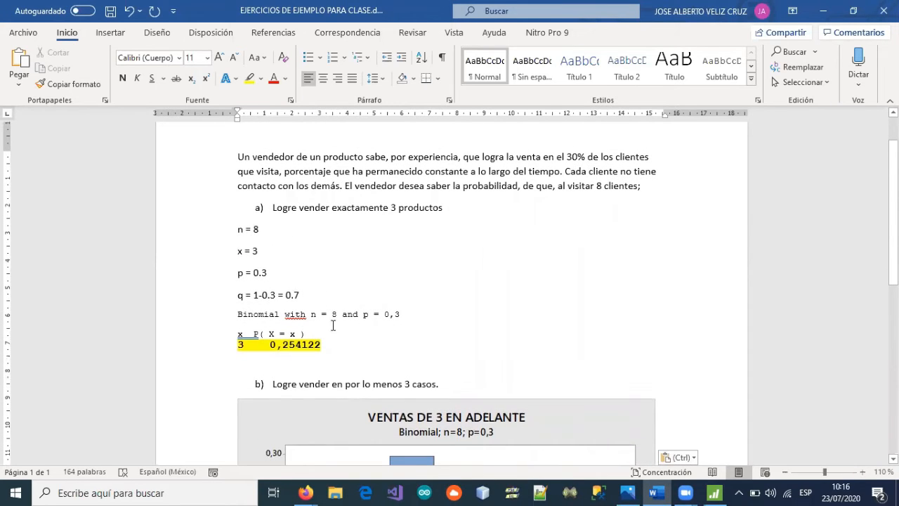
Insert a blank line between the pasted distribution graph and the soft-drink exercise below it
scroll(370, 311, down, 5)
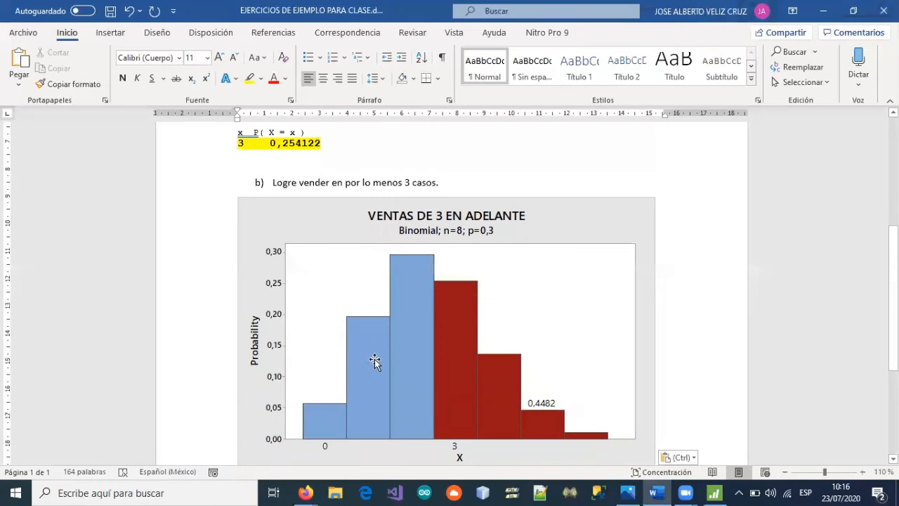
scroll(436, 400, down, 1)
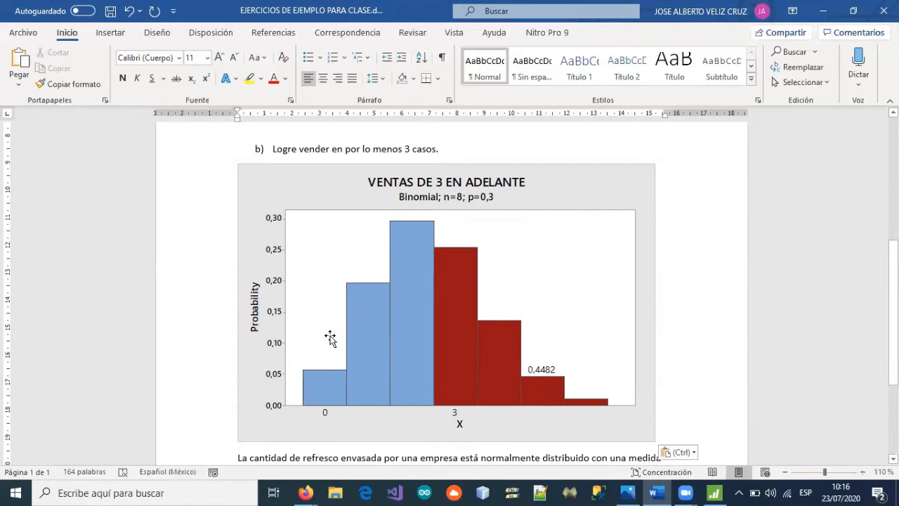
key(Return)
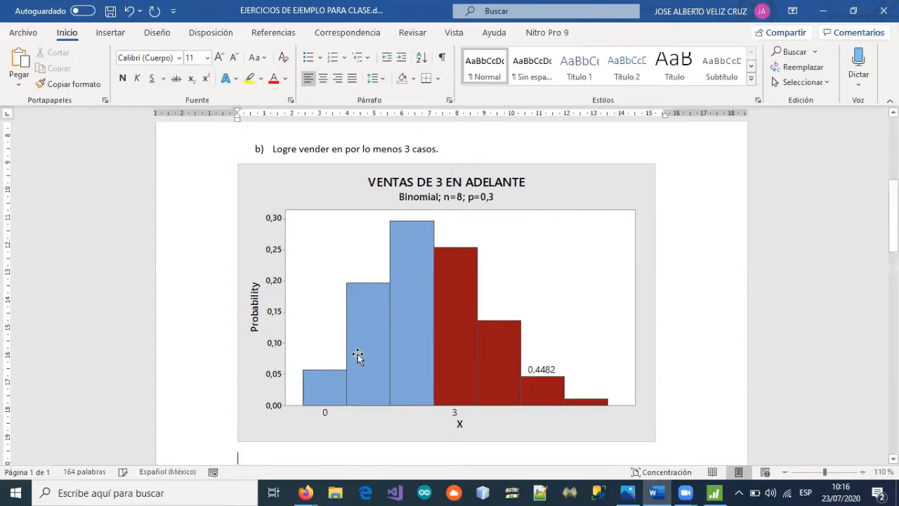
scroll(396, 337, up, 3)
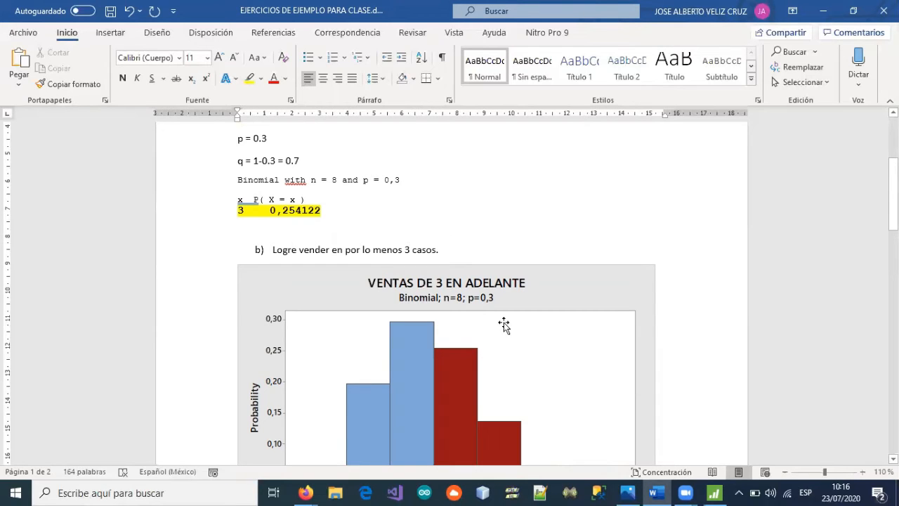
scroll(457, 393, down, 3)
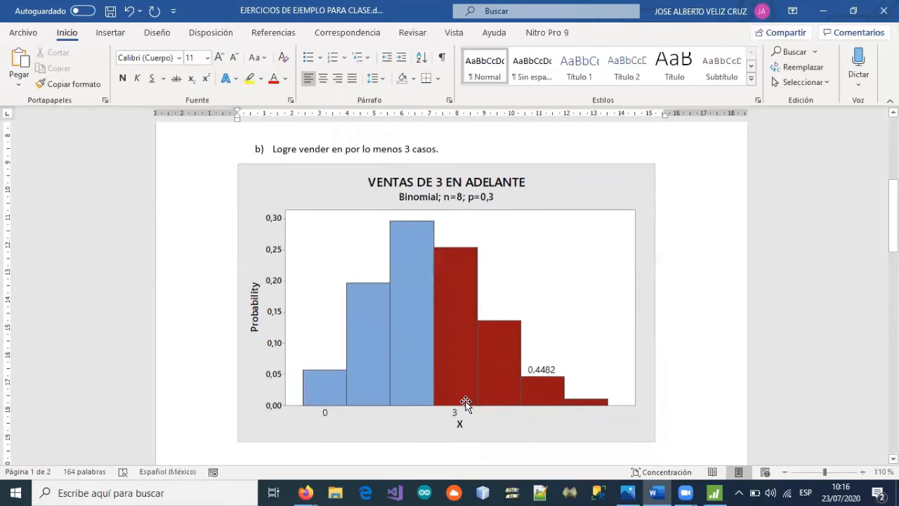
Switch to Minitab and close the "VENTAS DE 3 EN ADELANTE" distribution plot without saving it
click(713, 492)
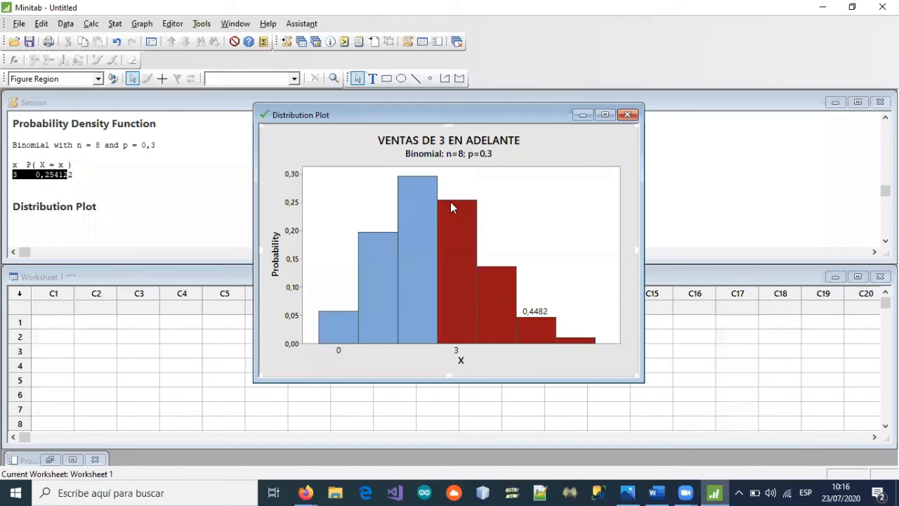
click(628, 114)
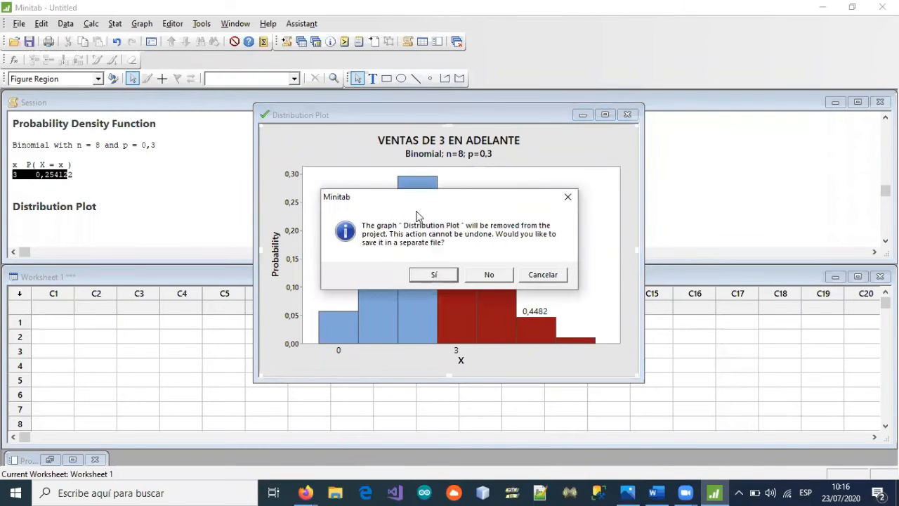
click(484, 276)
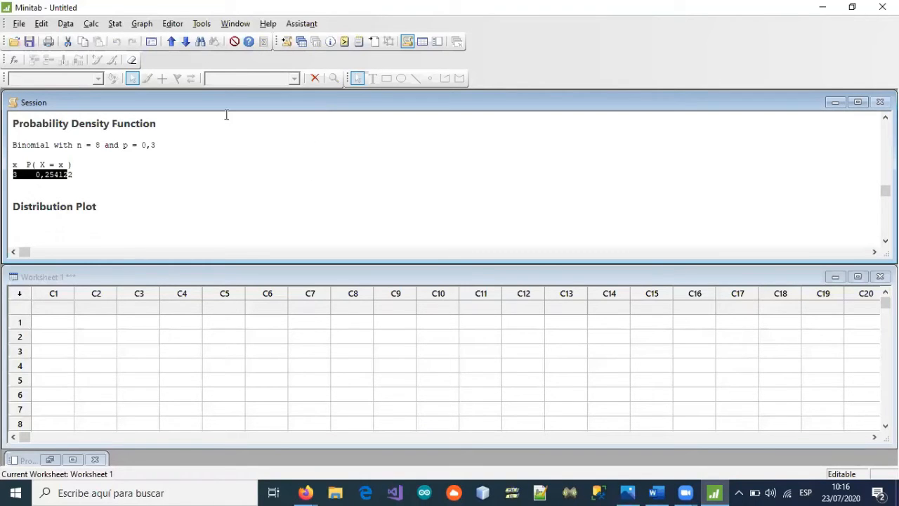
Create a View Probability plot of the binomial distribution with 8 trials and event probability 0,3, shading the left tail at X value 3
click(141, 23)
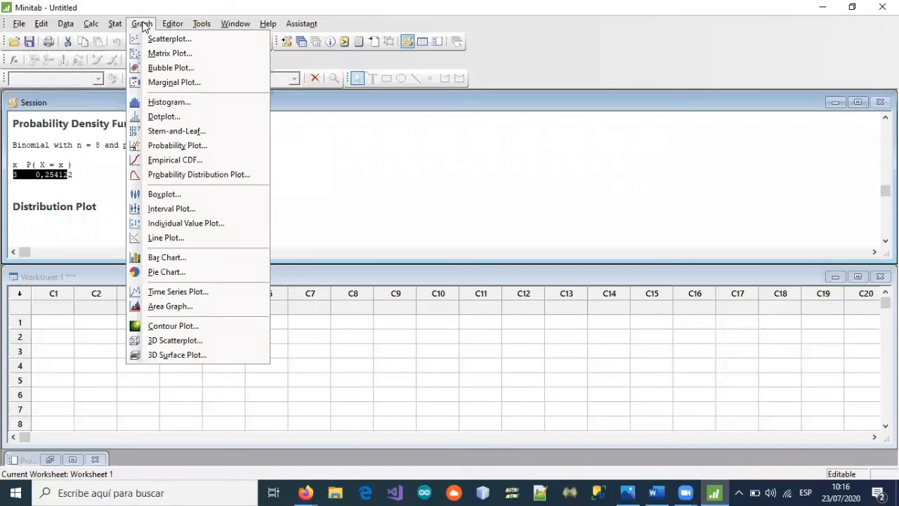
click(175, 174)
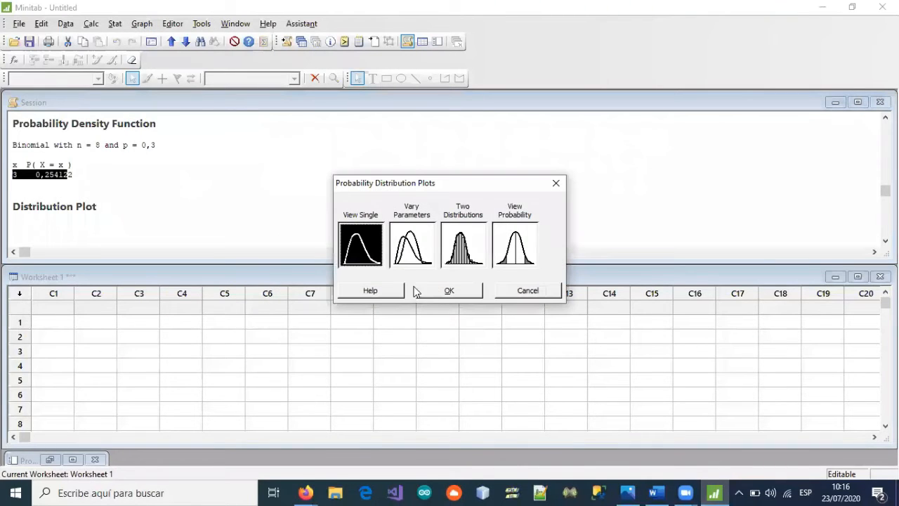
click(518, 253)
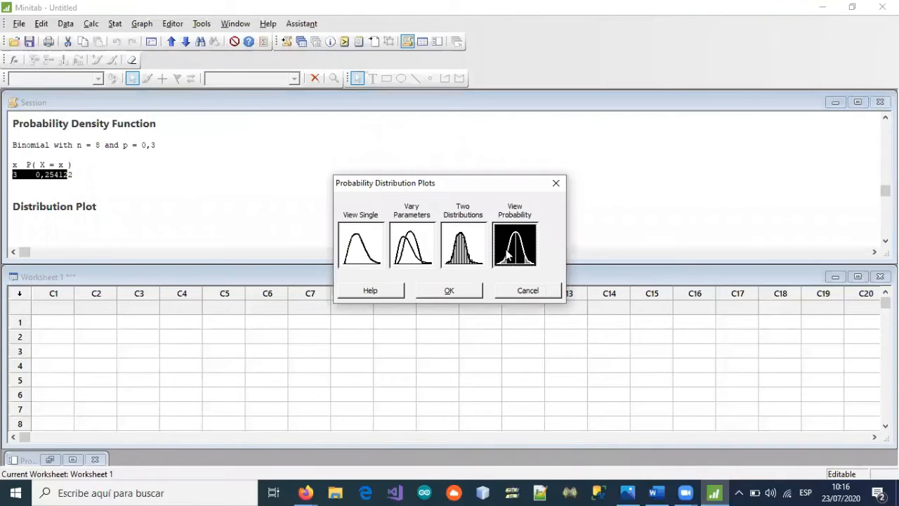
click(453, 293)
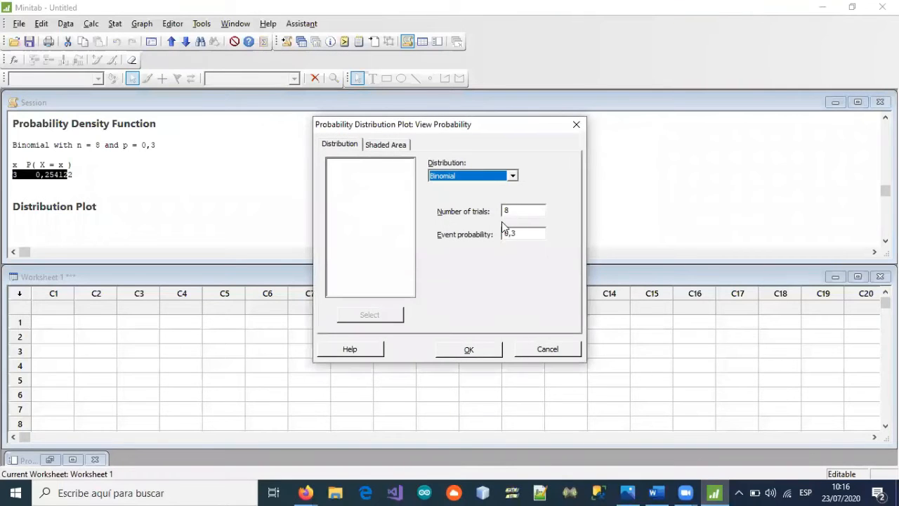
click(391, 144)
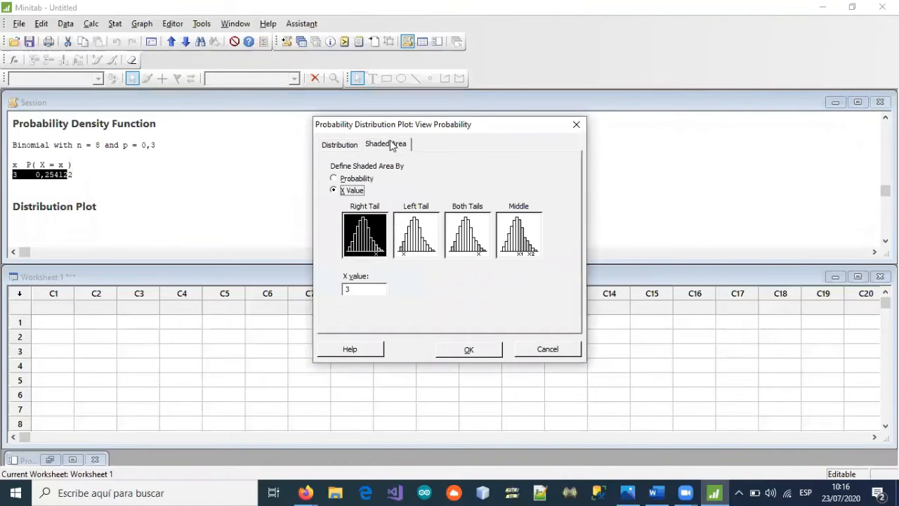
click(416, 243)
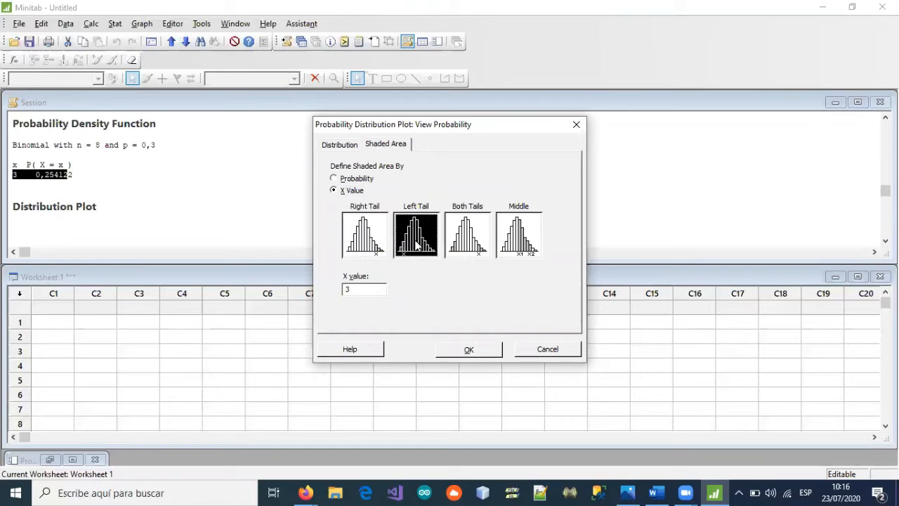
click(445, 350)
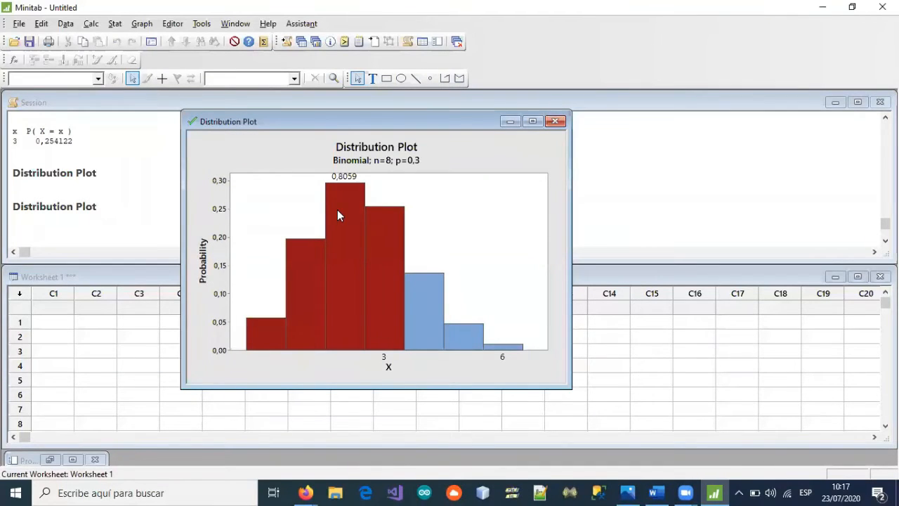
Check the probability of the X = 2 bar and close the left-tail plot without saving it
mouse_move(337, 211)
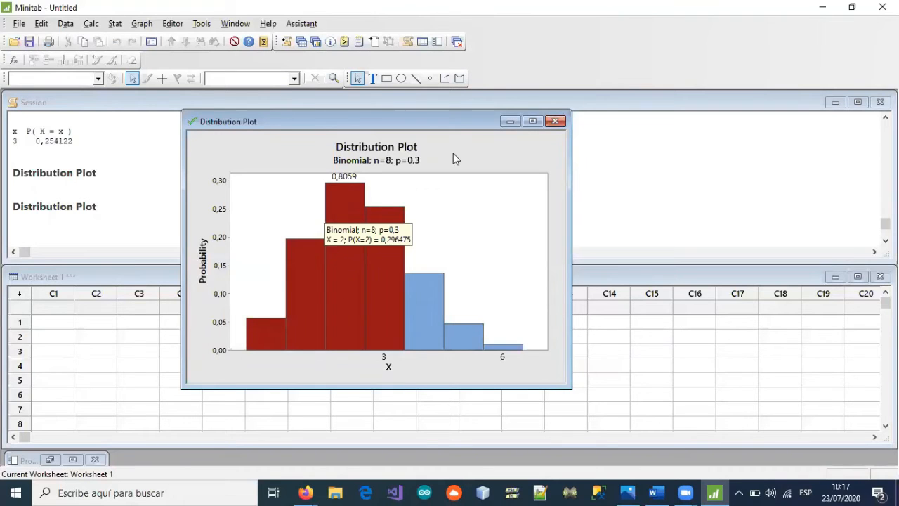
click(554, 122)
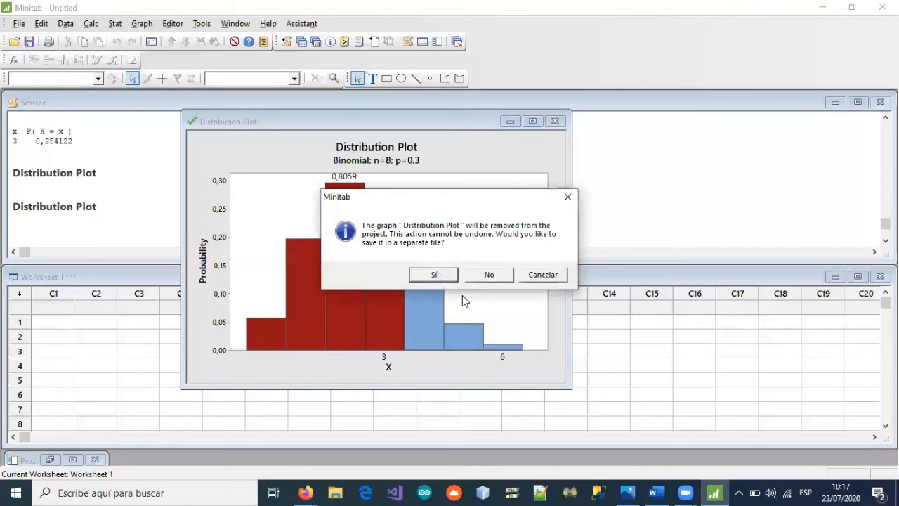
click(480, 278)
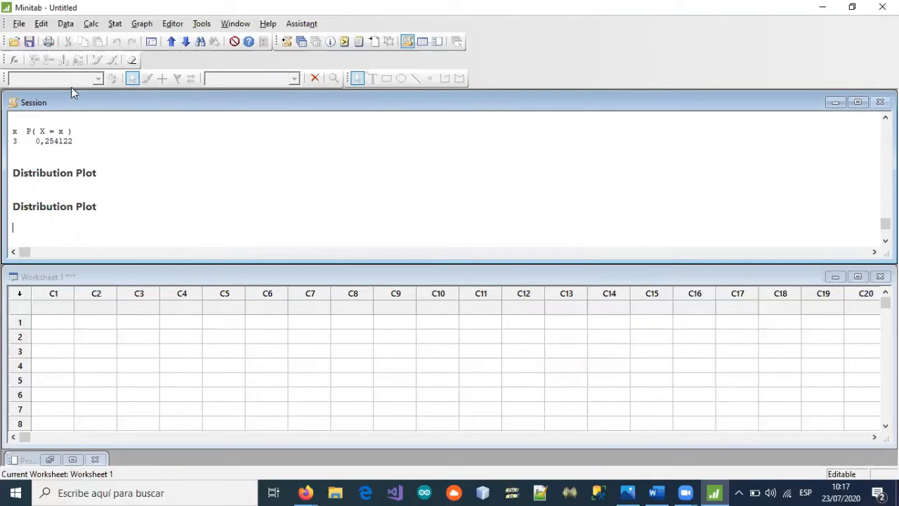
Enter the values 0 through 8 down column C1 of the worksheet, starting in row 1
click(44, 323)
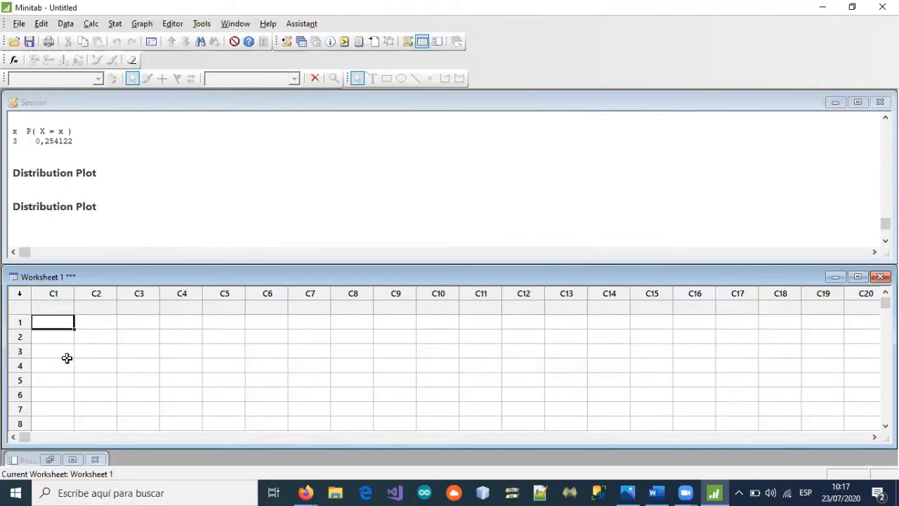
text(0)
key(Return)
text(1)
key(Return)
text(2)
key(Return)
text(3)
key(Return)
text(4)
key(Return)
text(5 6)
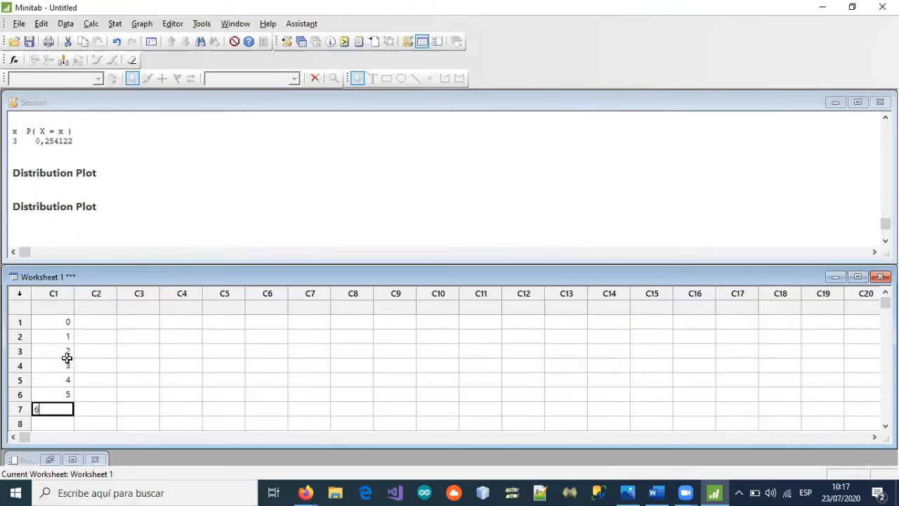
key(Return)
text(7)
key(Return)
text(8)
key(Tab)
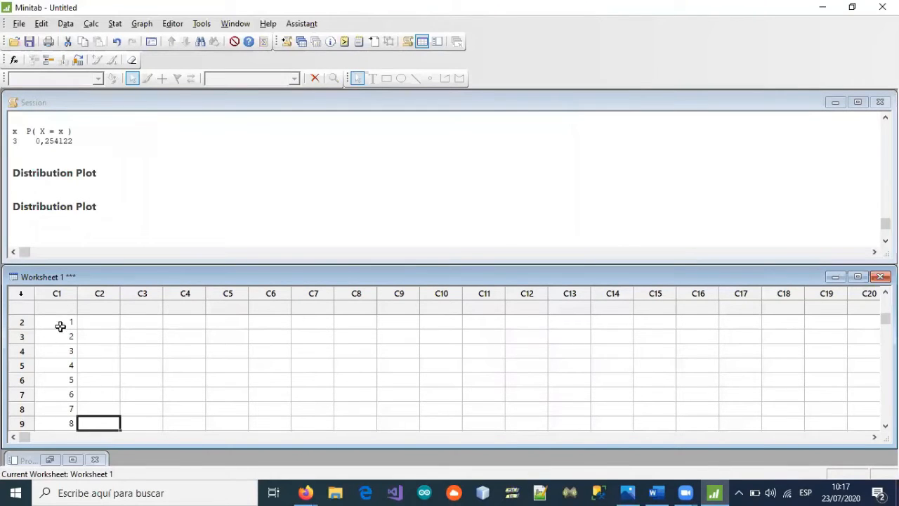
Calculate the binomial probabilities for input column C1 with 8 trials and event probability 0,3, and review the resulting session table
click(90, 25)
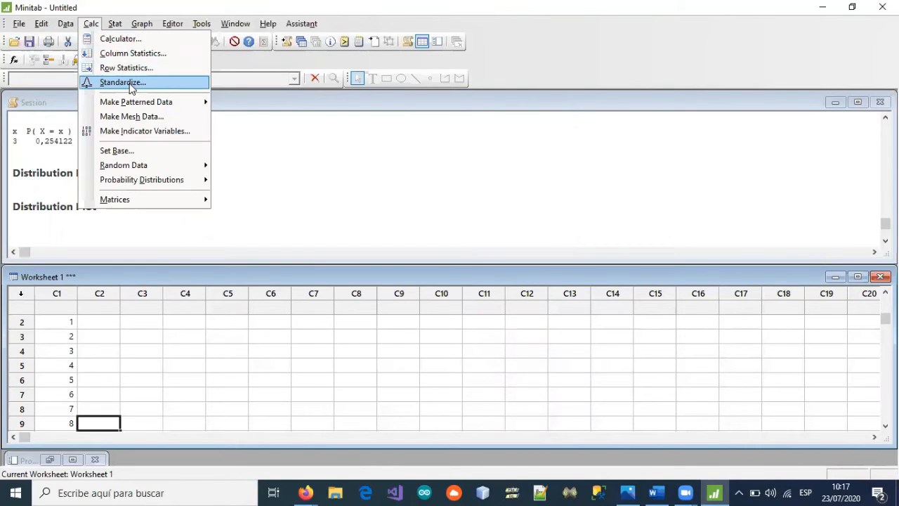
mouse_move(138, 181)
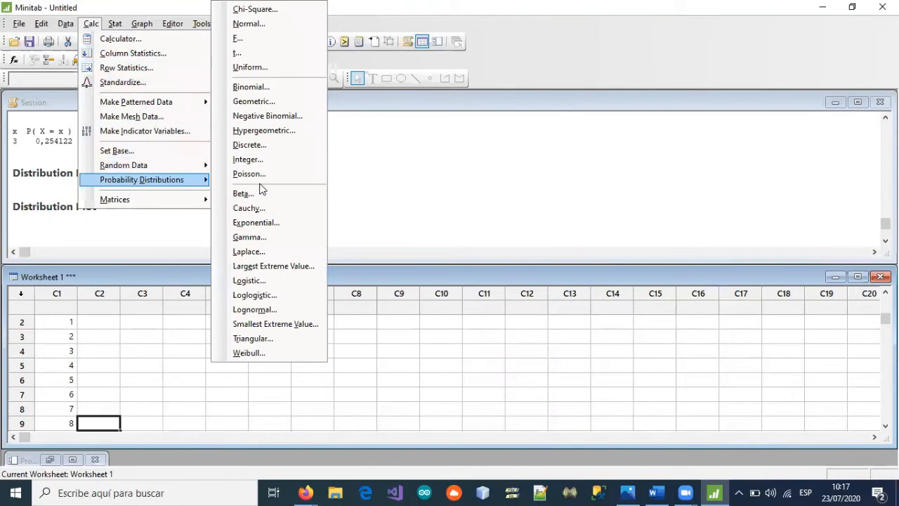
click(249, 85)
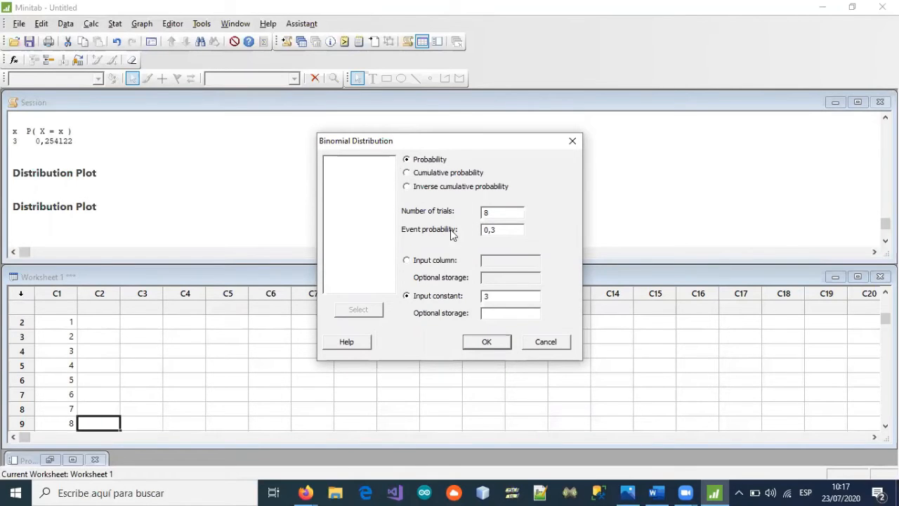
click(407, 260)
click(492, 261)
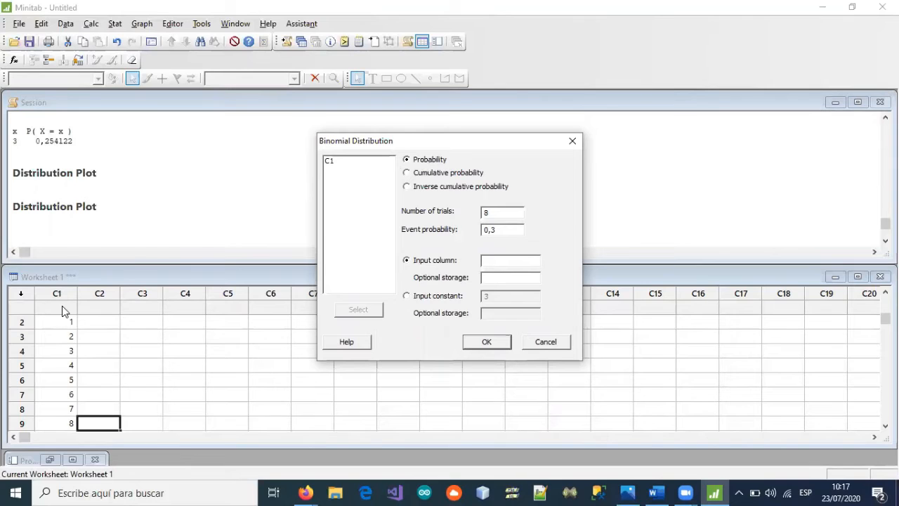
click(327, 163)
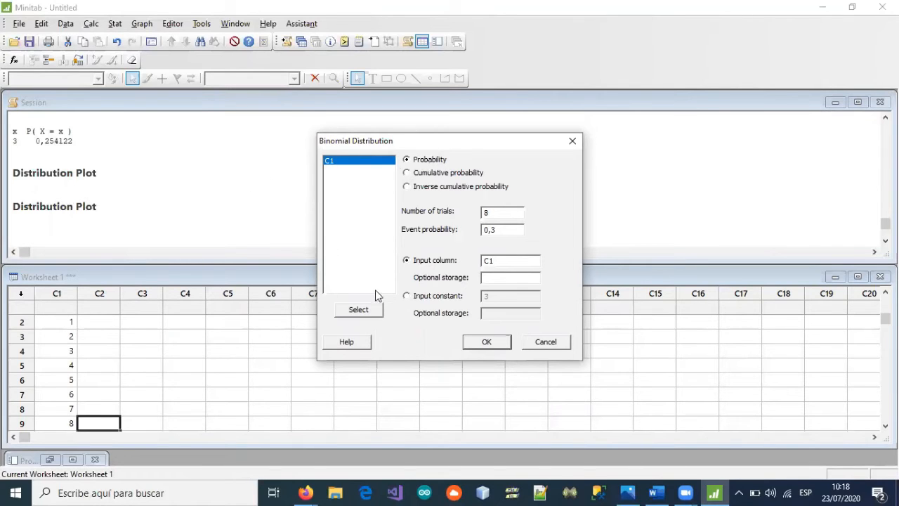
click(480, 342)
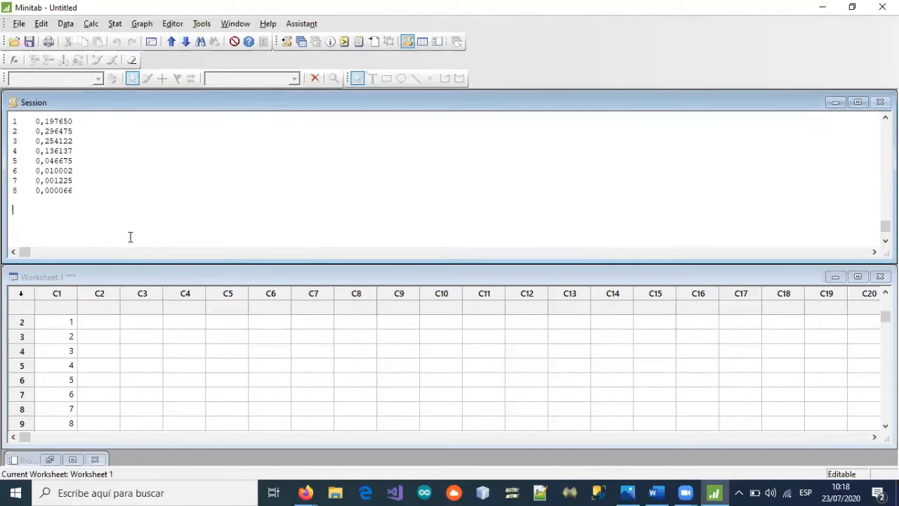
scroll(119, 232, up, 1)
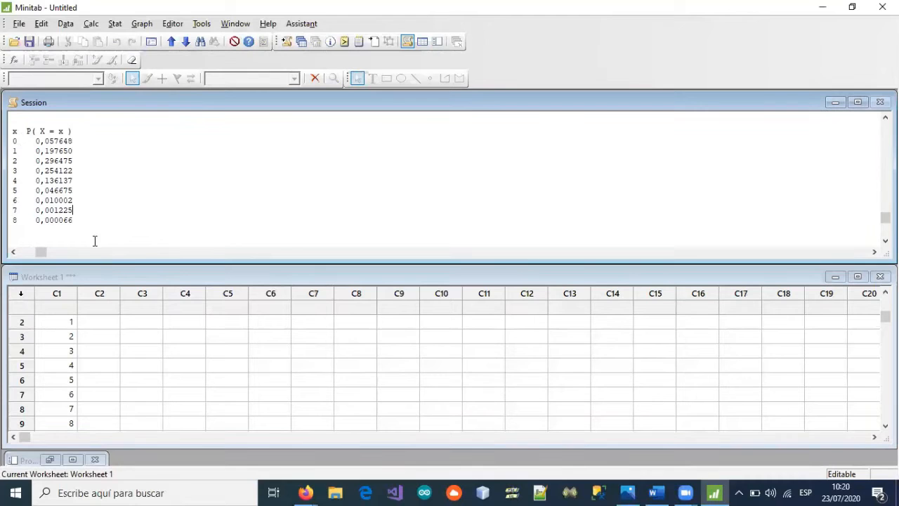
Delete the values 1 through 8 from rows 2 to 9 of column C1
drag(56, 321, 58, 414)
key(shift+Down)
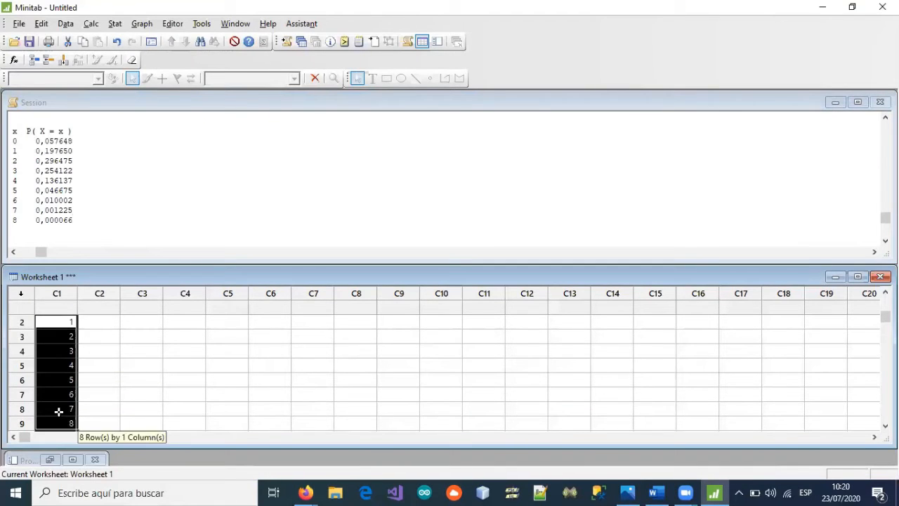
key(Delete)
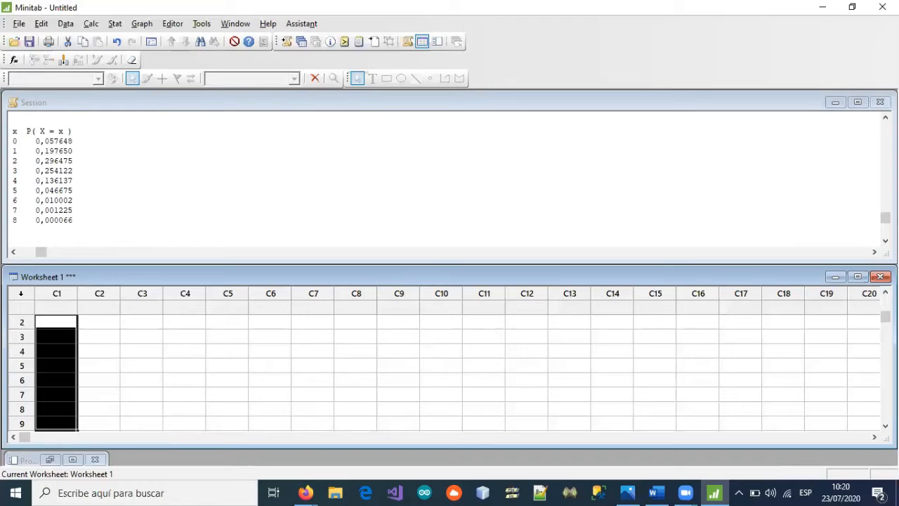
Switch to the Word document and add three blank lines below the distribution graph, moving the soft-drink exercise onto the following page
key(alt+Tab)
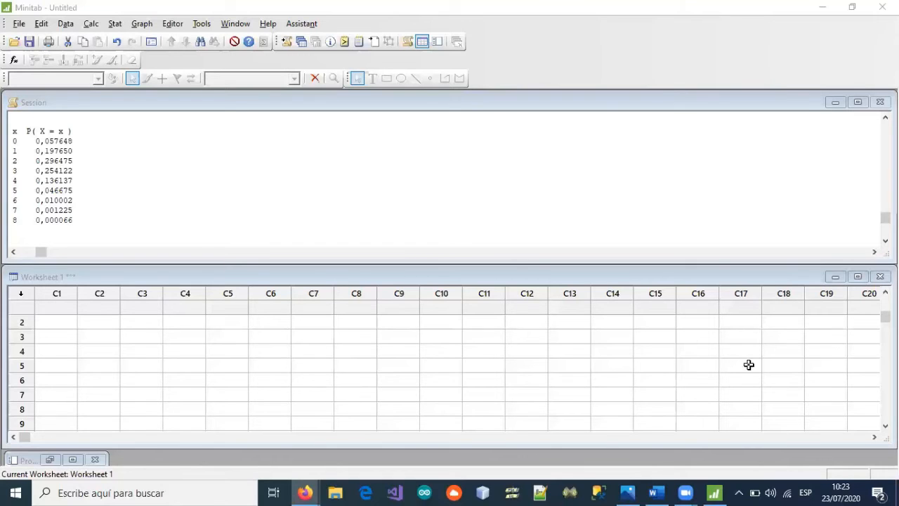
mouse_move(659, 491)
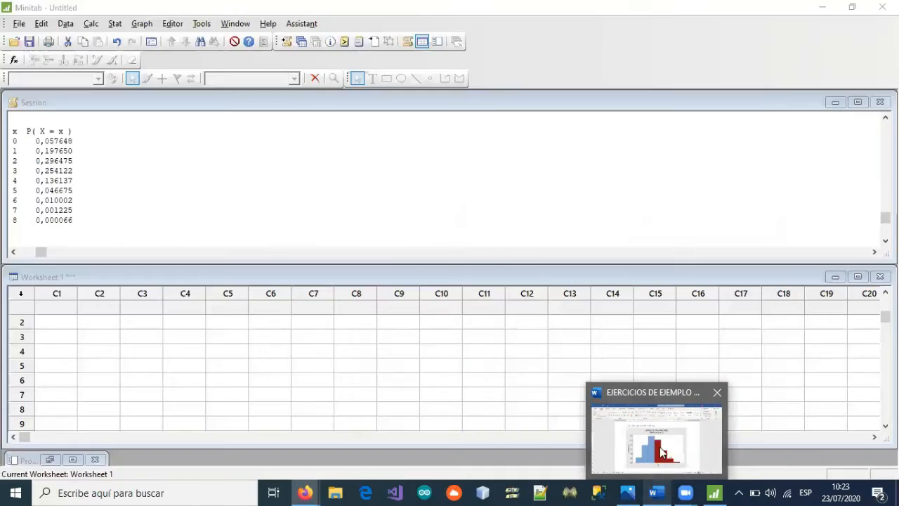
click(660, 451)
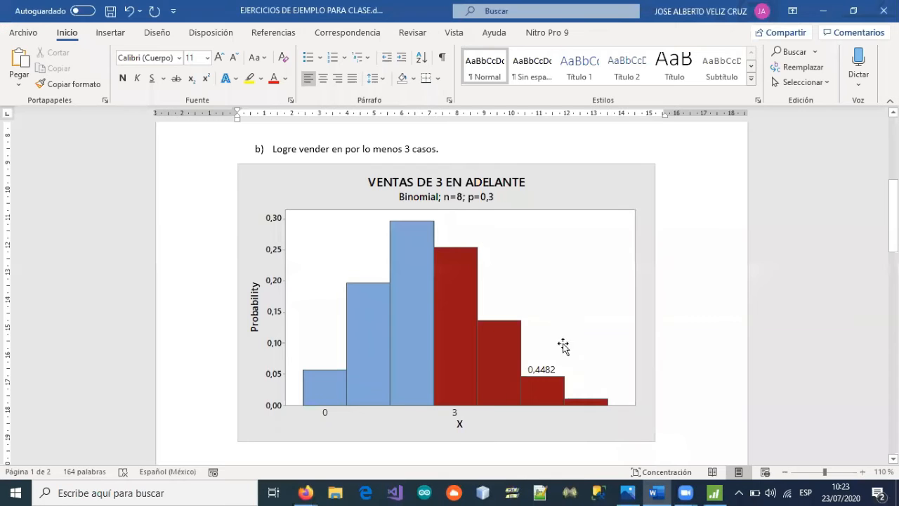
scroll(551, 334, down, 5)
scroll(529, 318, down, 2)
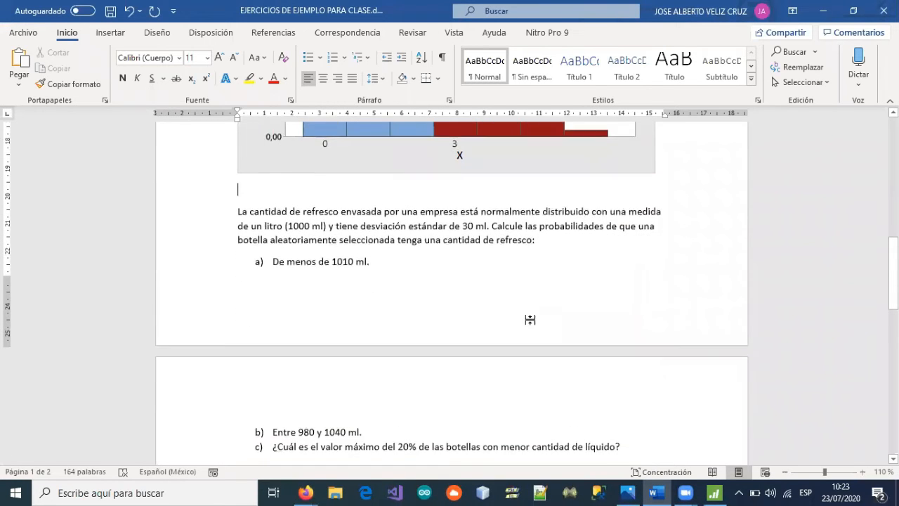
click(377, 160)
key(Return)
key(Return)
key(Return)
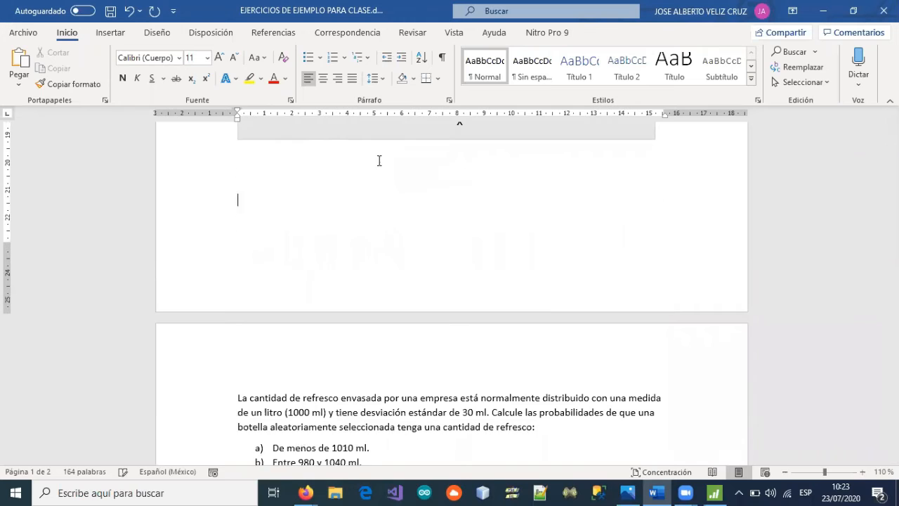
Correct the word "medida" to "media" in the first line of the soft-drink exercise
scroll(353, 265, down, 7)
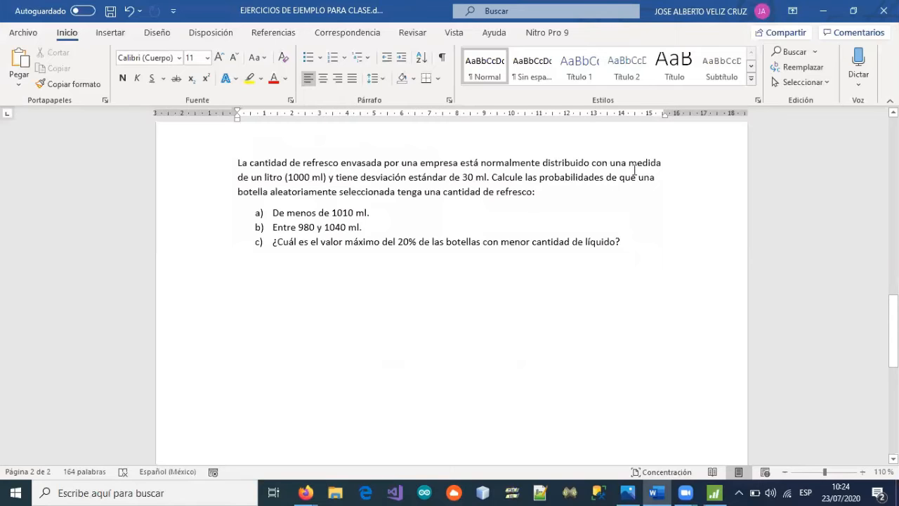
click(663, 163)
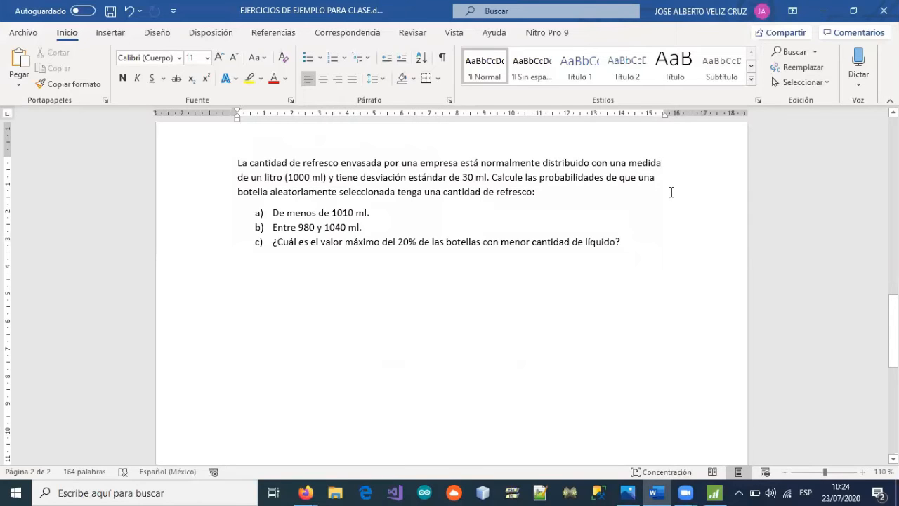
key(ctrl+z)
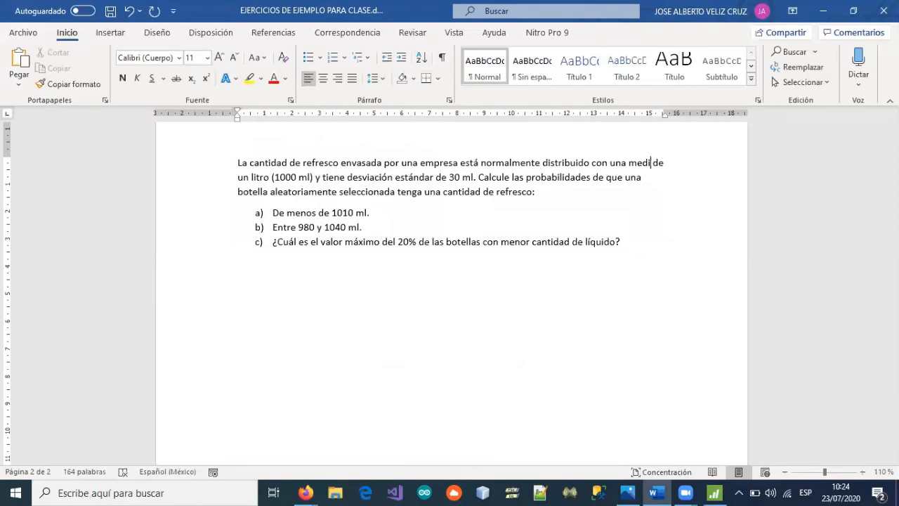
text(a)
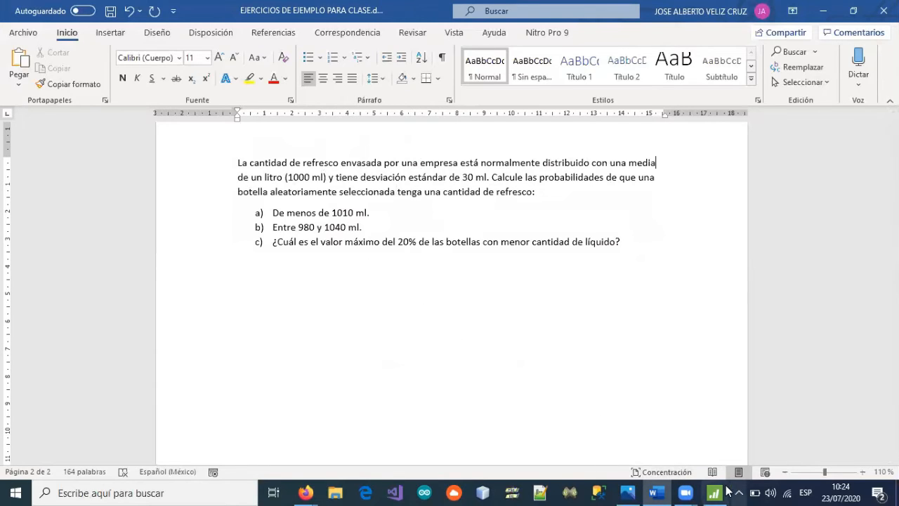
Switch to Minitab and calculate the normal cumulative probability for exercise item a with mean 1000, standard deviation 30 and input constant 1010
drag(276, 214, 383, 216)
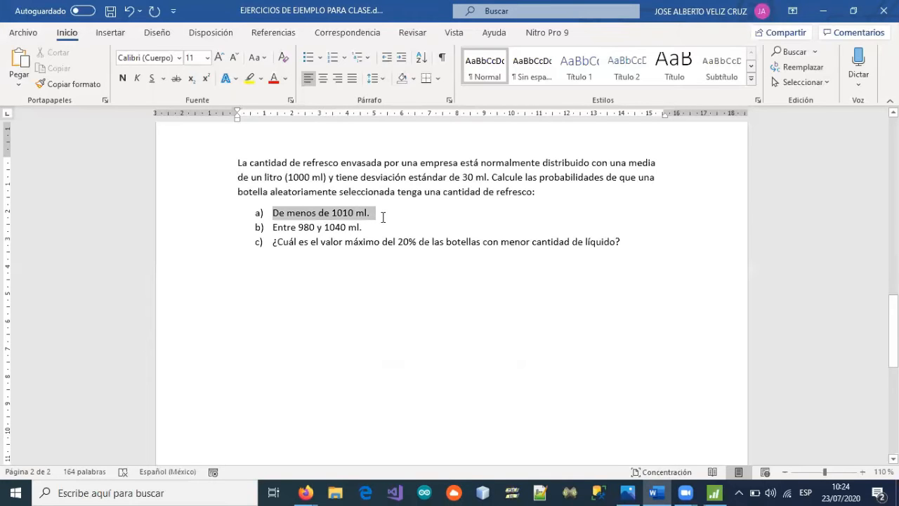
click(715, 492)
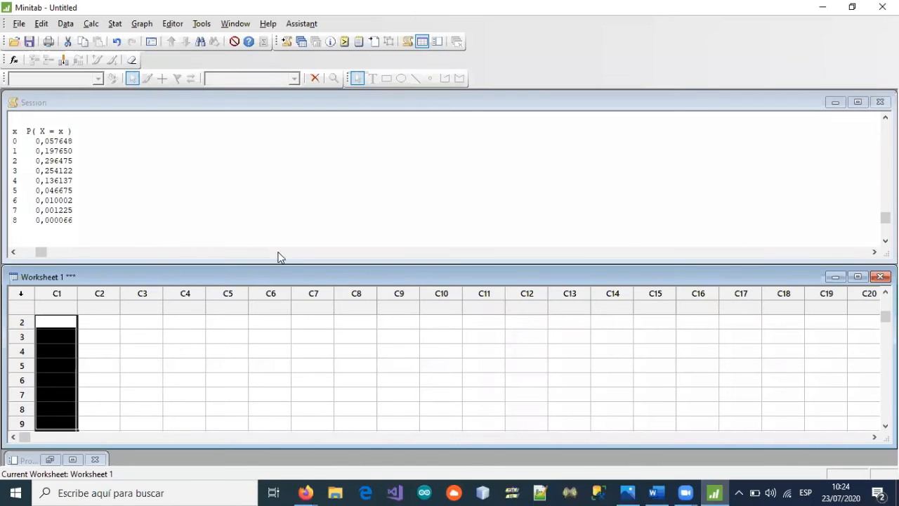
click(89, 24)
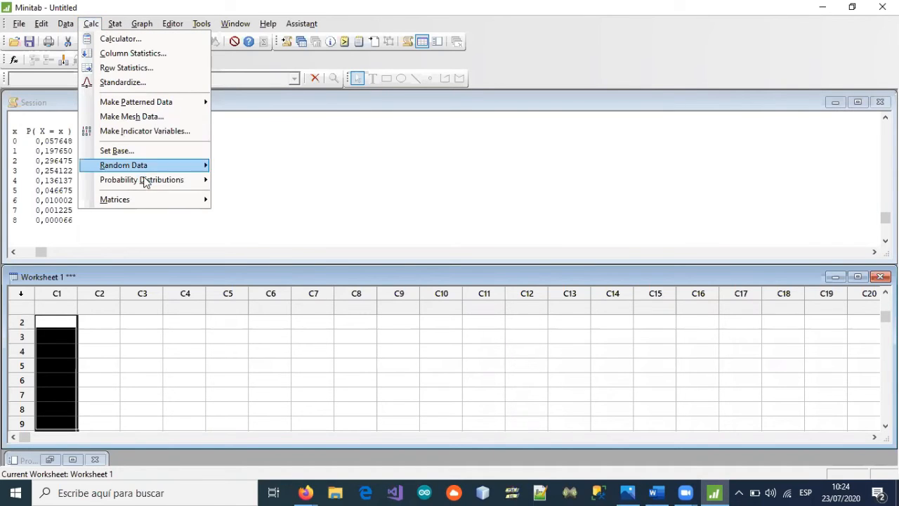
mouse_move(158, 181)
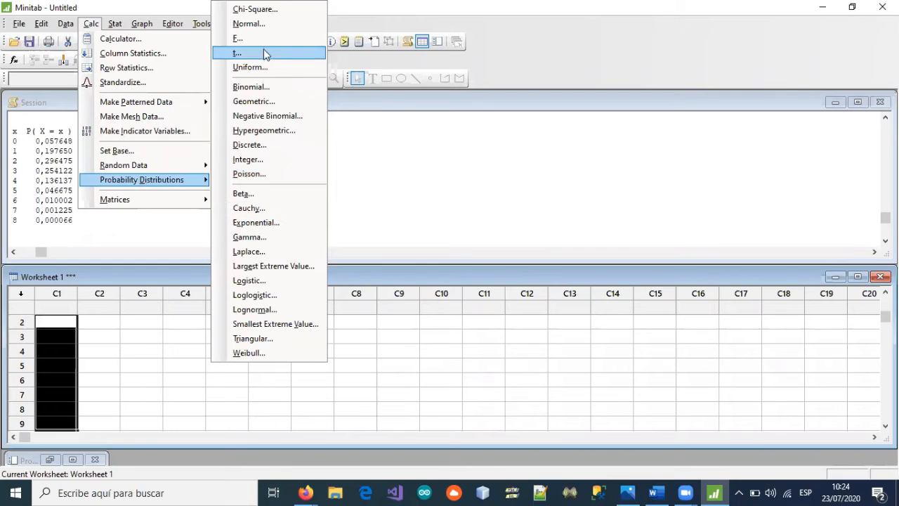
click(248, 24)
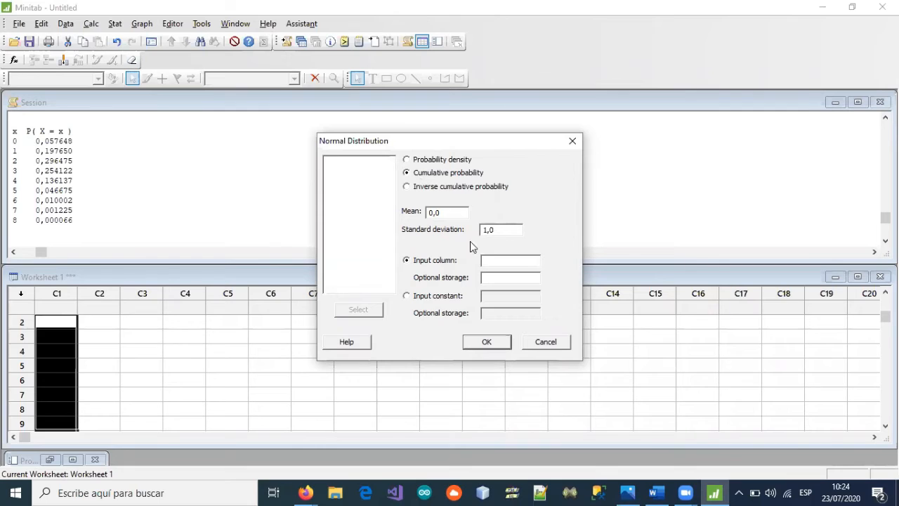
drag(455, 213, 408, 219)
text(1000)
drag(512, 228, 473, 230)
text(30)
click(406, 296)
click(484, 296)
text(1010)
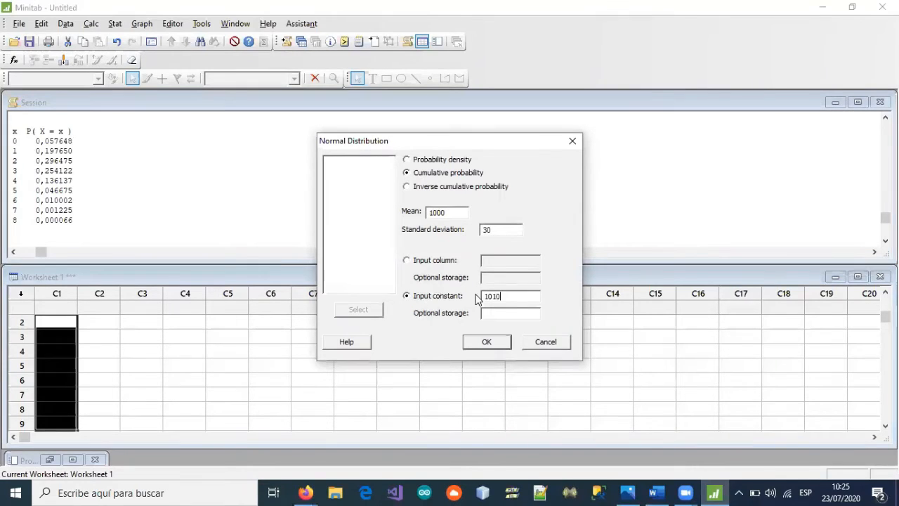
click(484, 342)
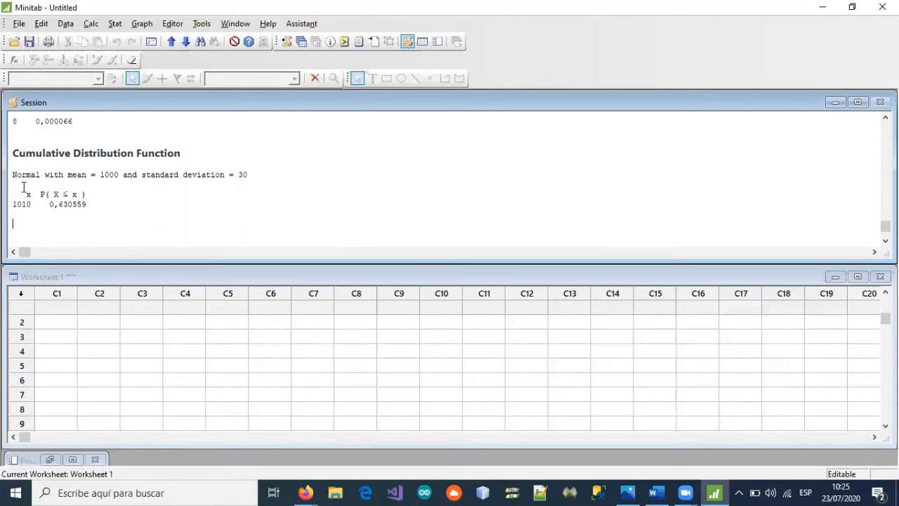
Copy the normal distribution result from the session, switch to Word and add an unnumbered line below item a
drag(13, 174, 140, 206)
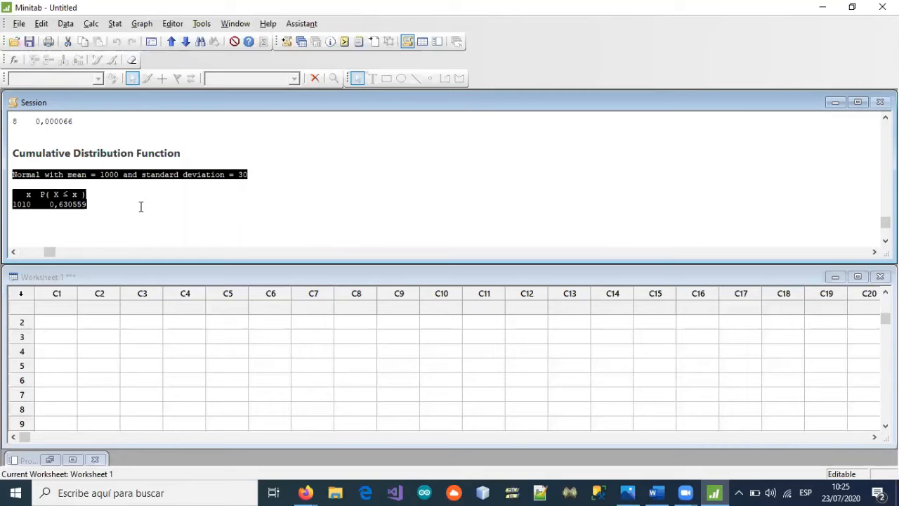
key(ctrl+c)
click(656, 493)
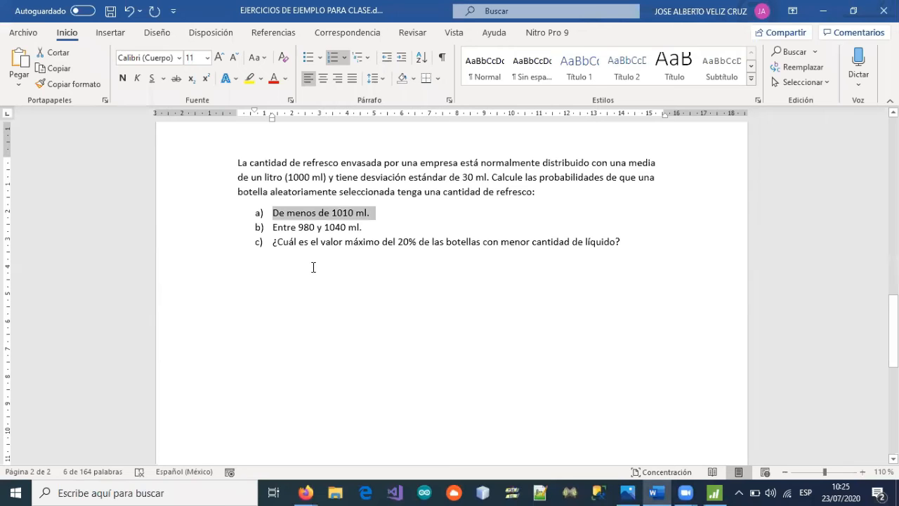
click(395, 213)
key(Return)
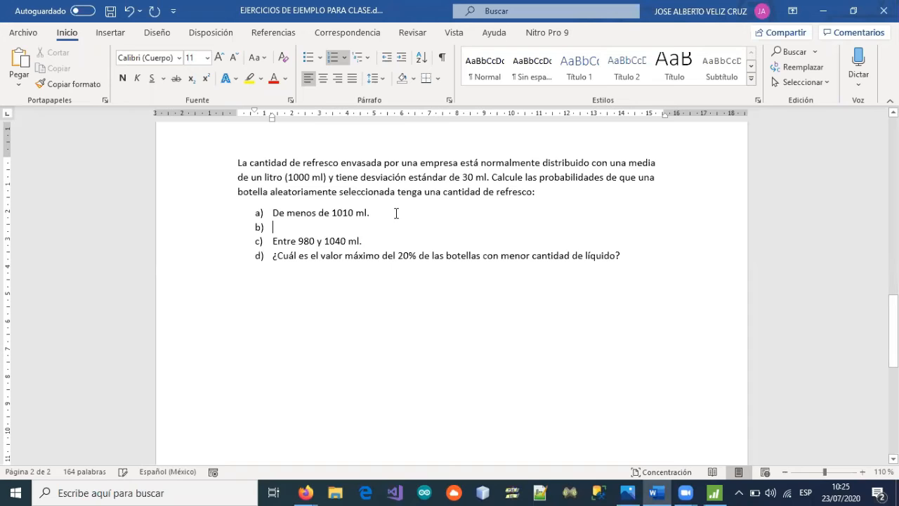
key(BackSpace)
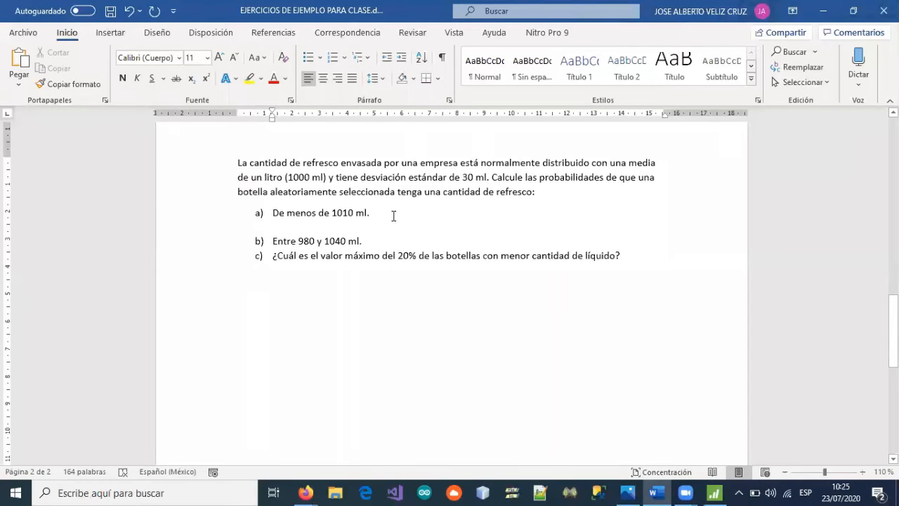
Write "Media = 1000 ml" and "Desviación = 30 ml" on separate lines below item a and paste the copied Minitab result beneath them
text(Media = )
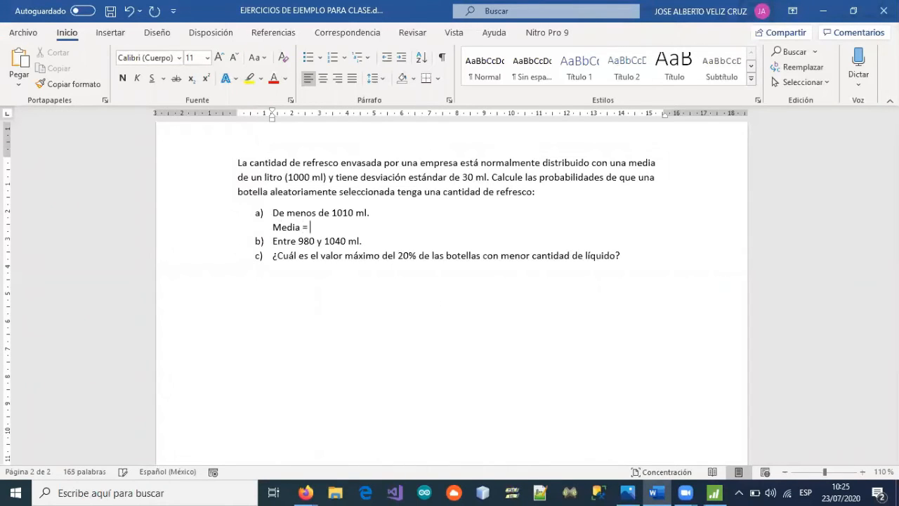
text(1000 ml)
key(Return)
text(des)
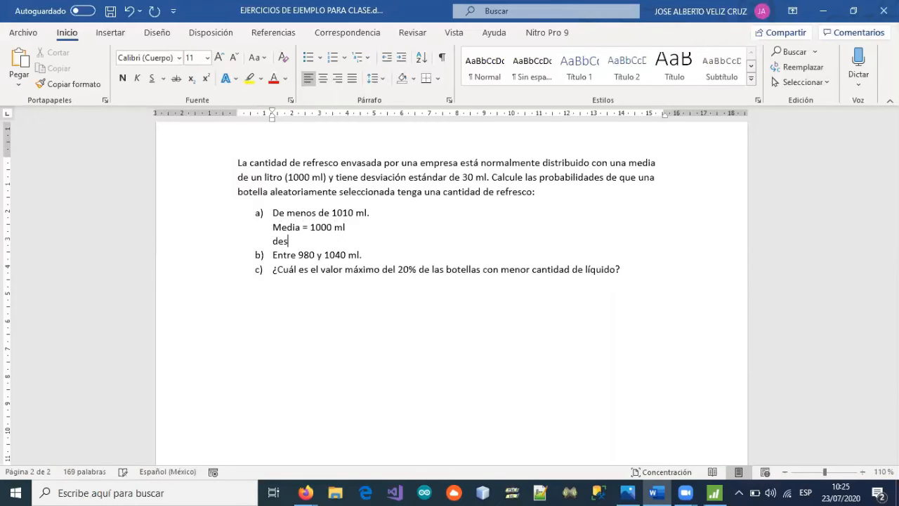
text(viación = 30 ml)
key(Return)
key(ctrl+v)
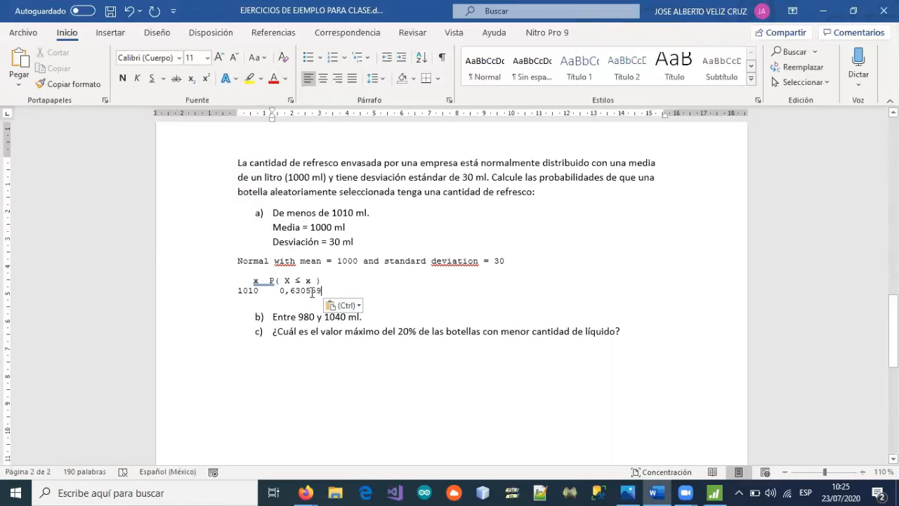
Format the pasted 1010 probability row as bold 11 pt and add a blank line below it
drag(325, 291, 225, 292)
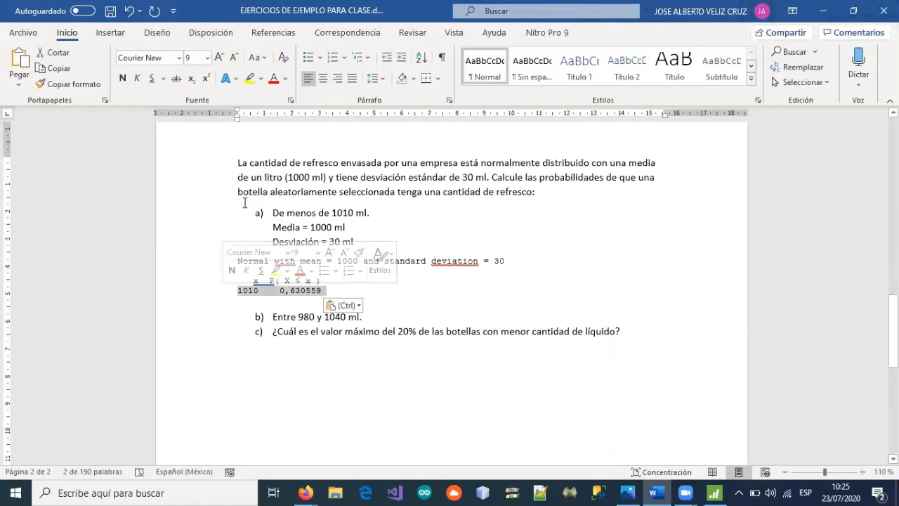
click(219, 58)
click(220, 58)
click(122, 78)
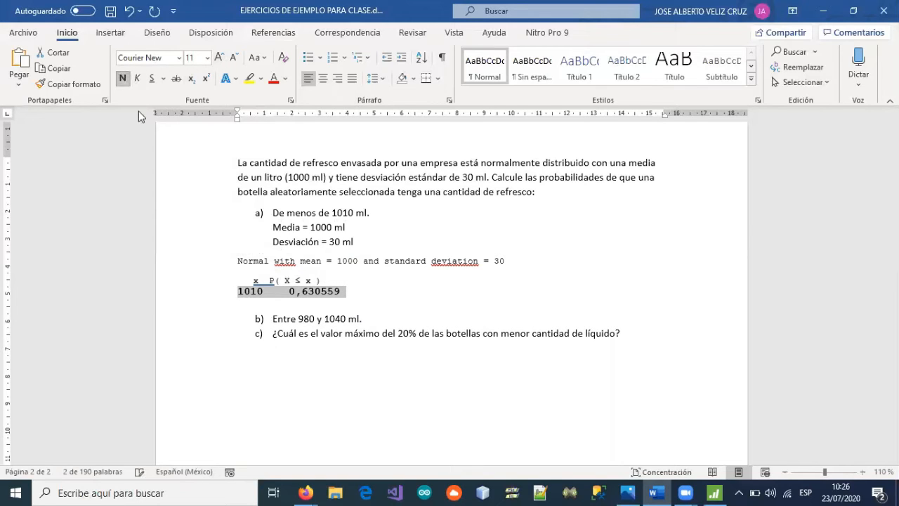
click(290, 304)
key(Return)
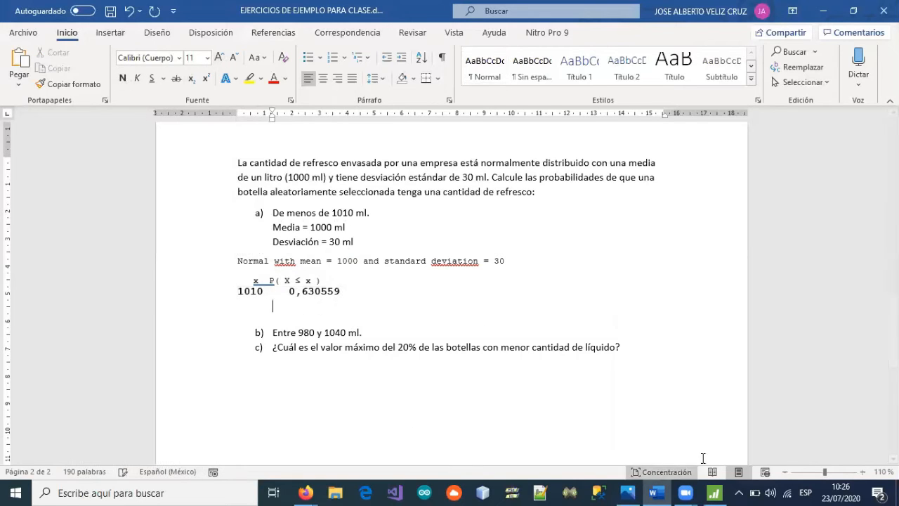
Switch to Minitab and set up a View Probability distribution plot for a Normal distribution with mean 1000 and standard deviation 30
click(713, 493)
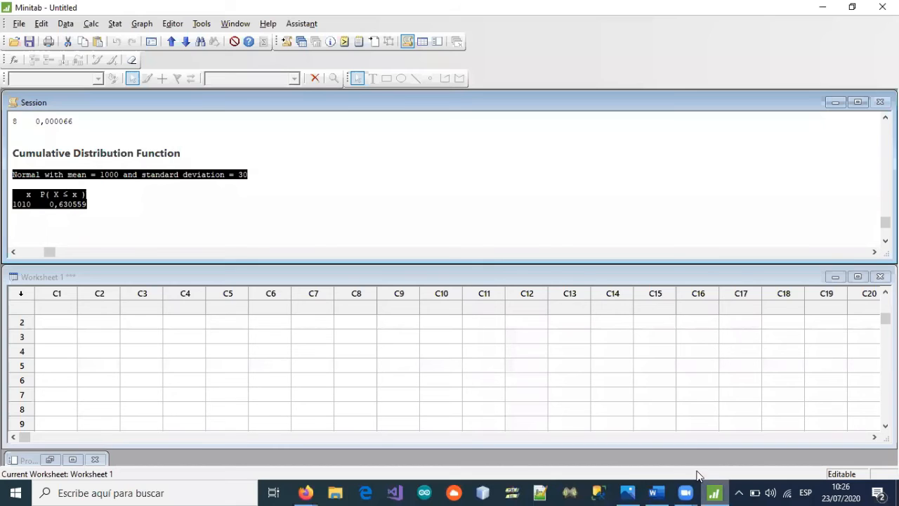
click(150, 26)
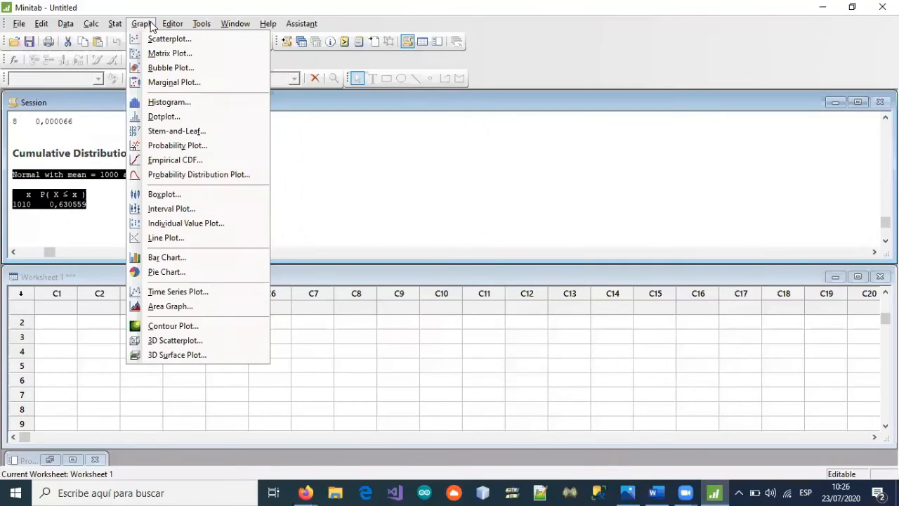
click(189, 177)
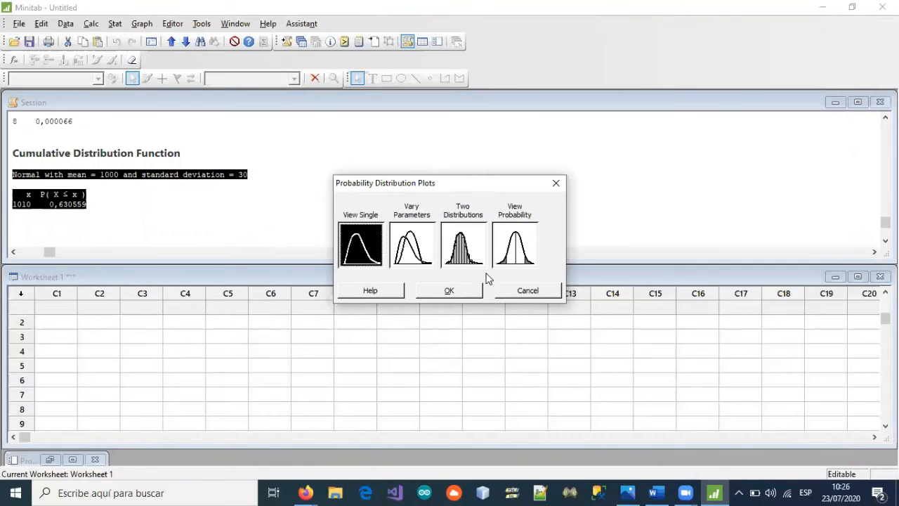
click(519, 241)
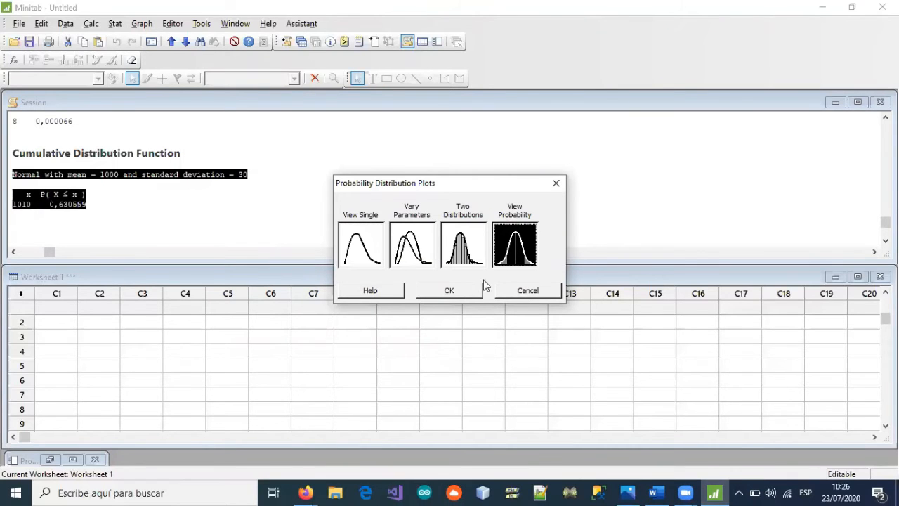
click(450, 293)
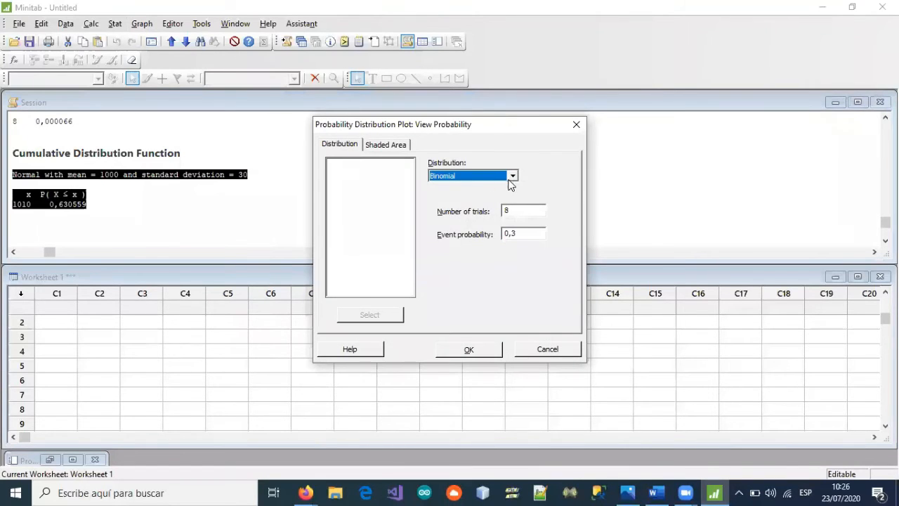
click(510, 179)
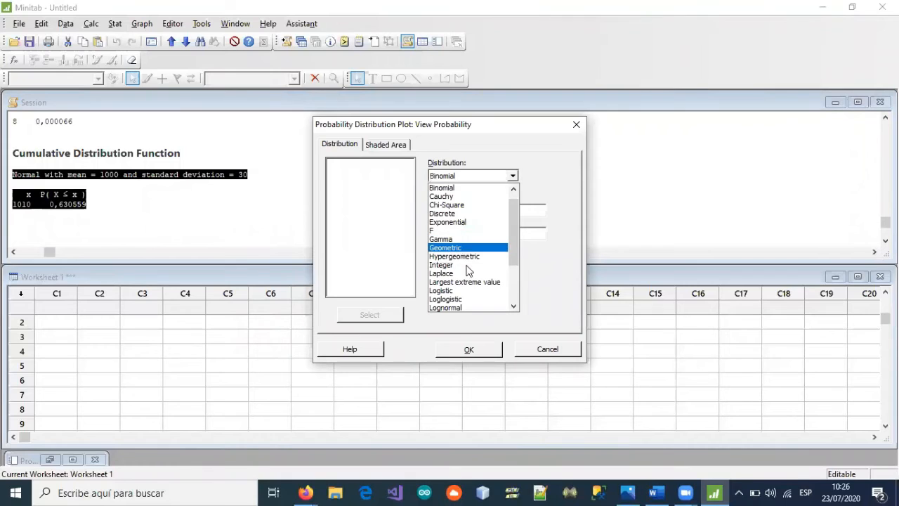
scroll(468, 271, down, 2)
click(453, 273)
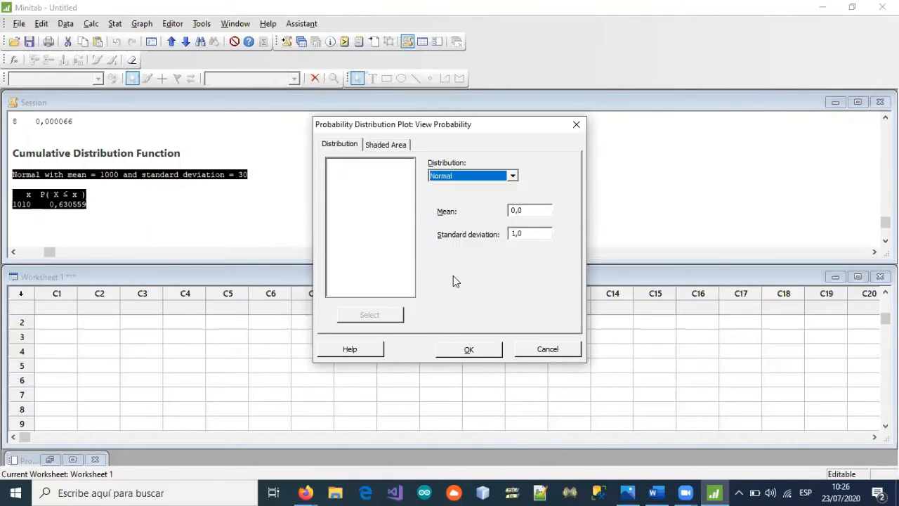
drag(535, 210, 469, 237)
text(1000)
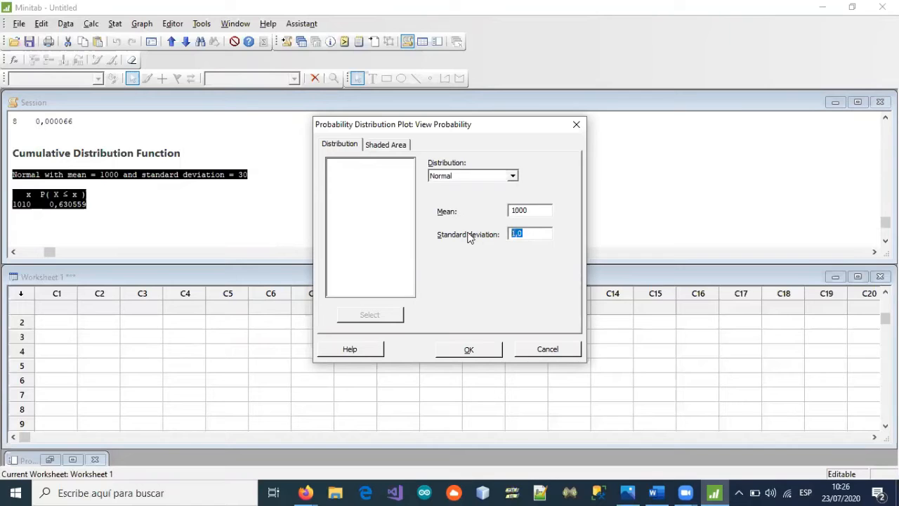
text(30)
Generate the plot with the left tail shaded at X value 1010 and move its window clear of the session result
click(381, 145)
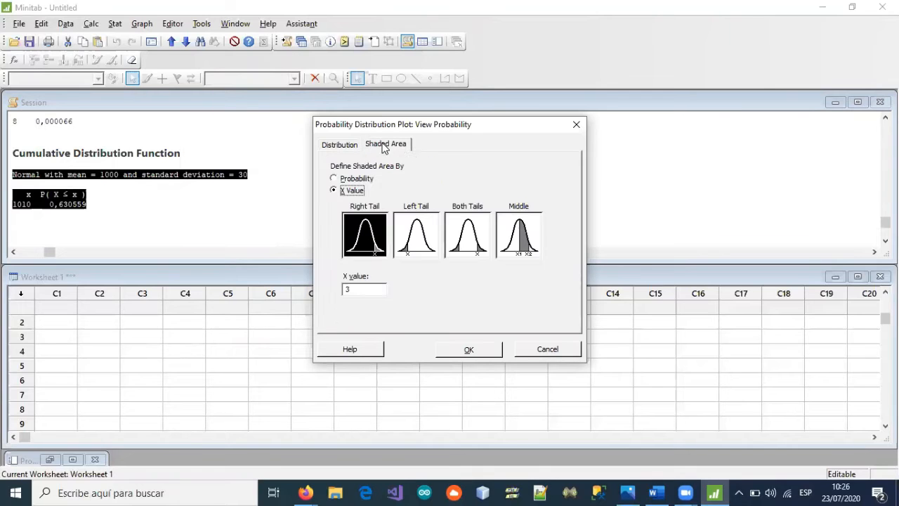
click(418, 226)
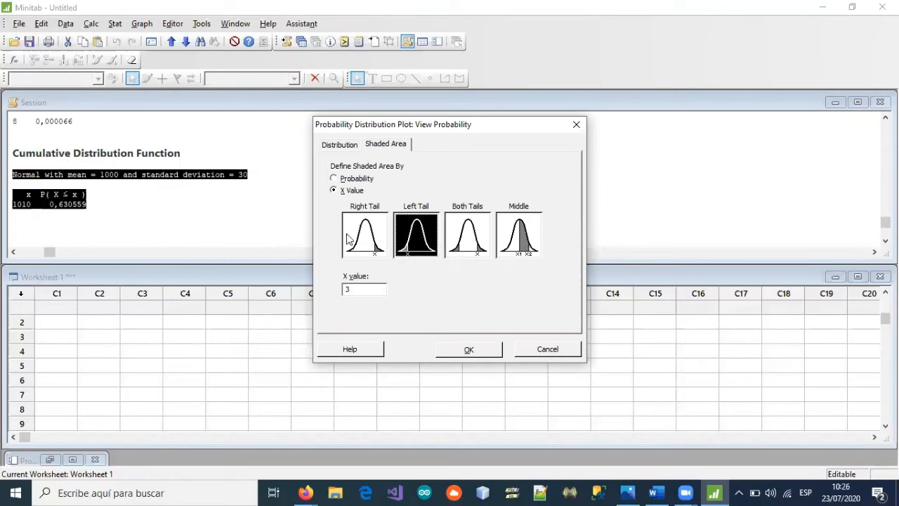
click(334, 179)
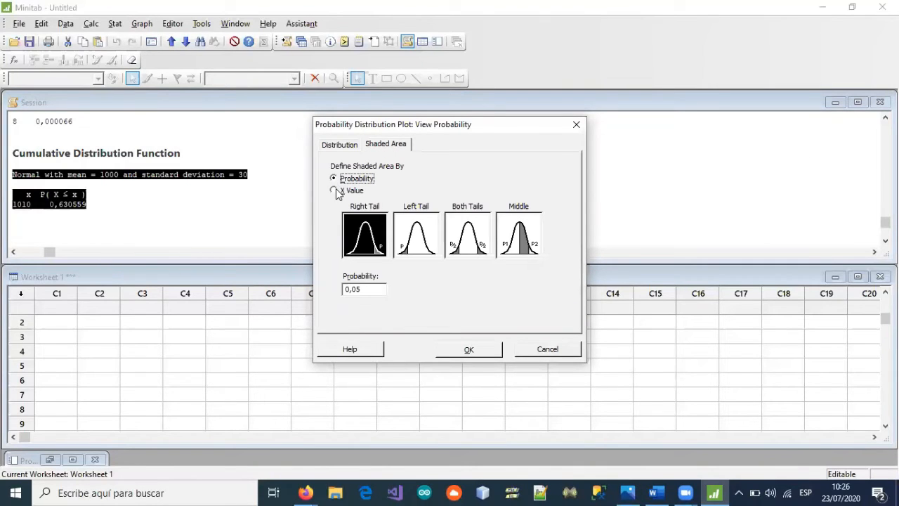
click(335, 191)
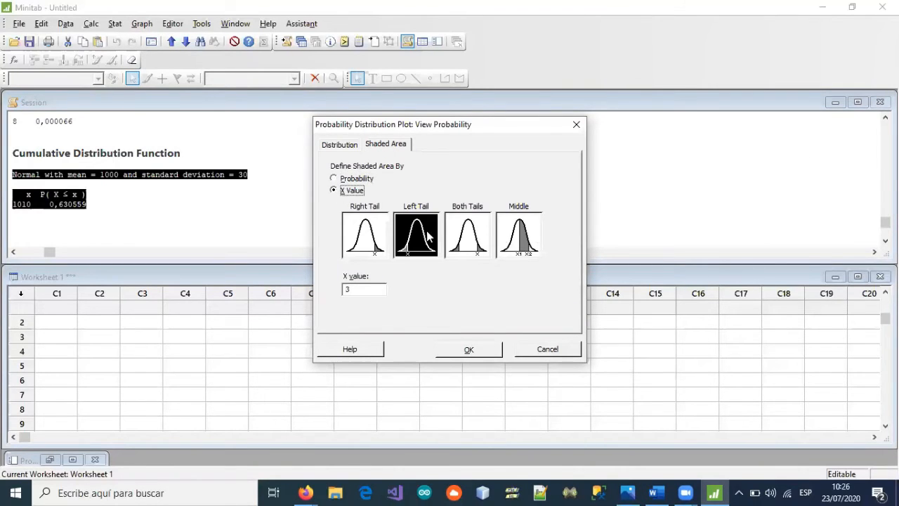
drag(373, 288, 313, 301)
text(1010)
click(468, 349)
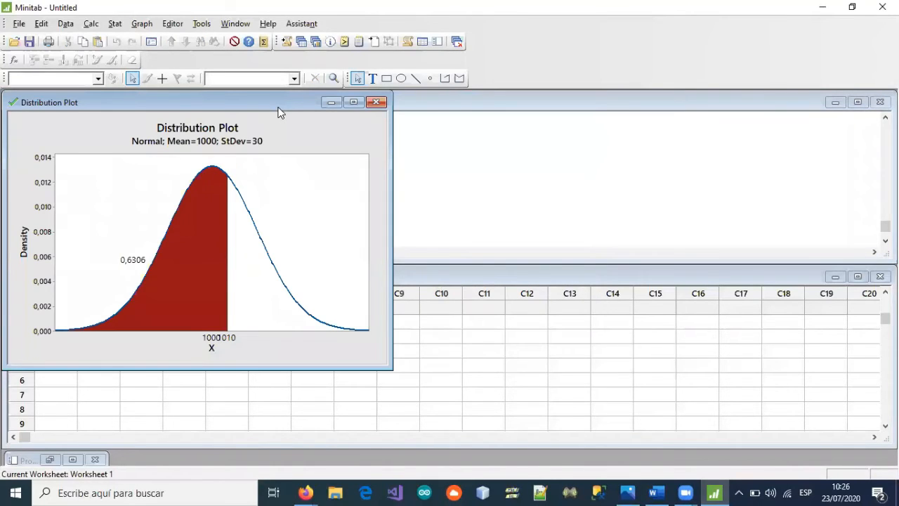
drag(278, 111, 485, 133)
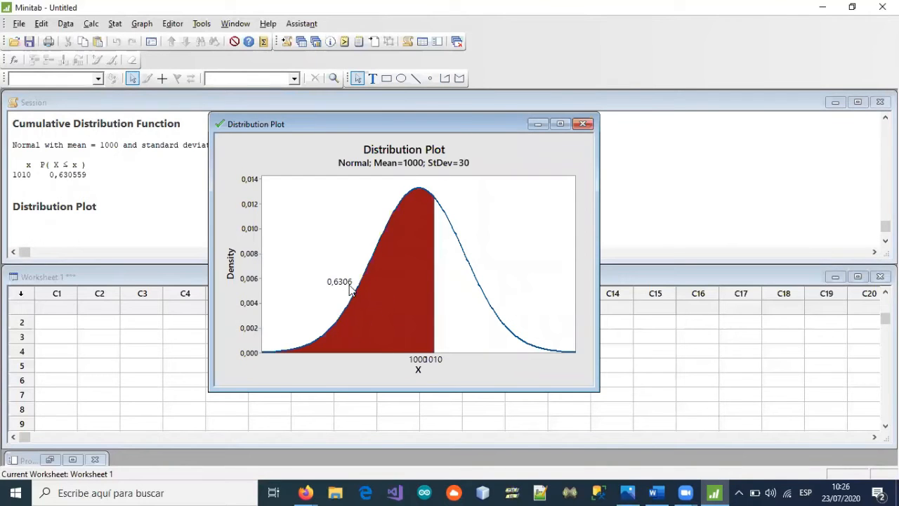
Copy the Normal distribution plot for X 1010 and paste it into the Word document below item a's 1010 probability row
right_click(312, 150)
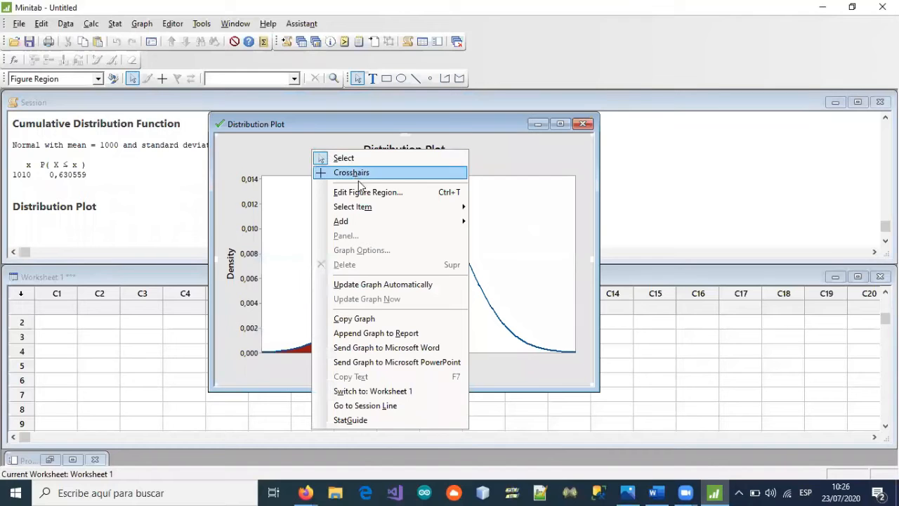
click(356, 320)
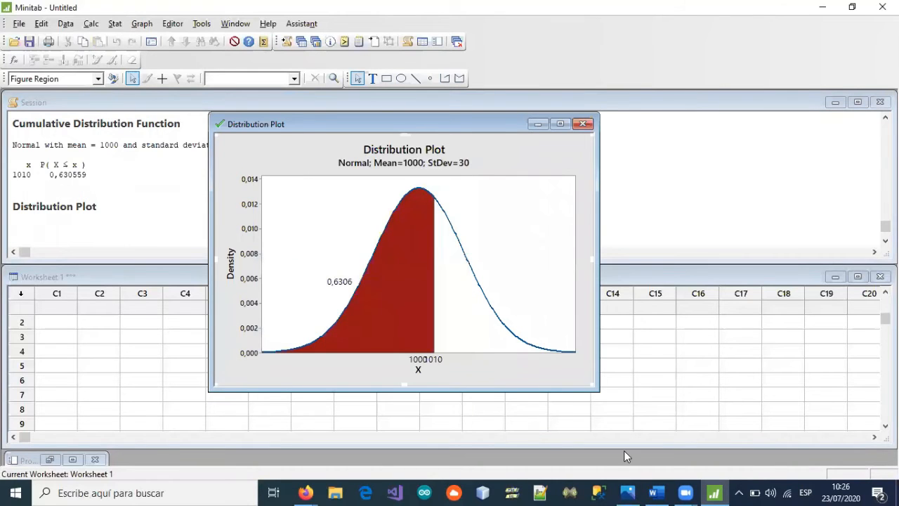
click(665, 493)
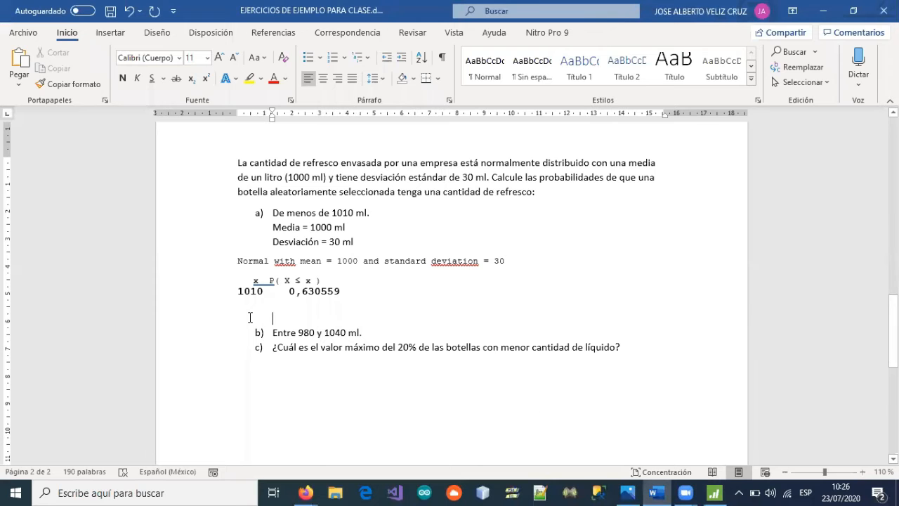
key(ctrl+v)
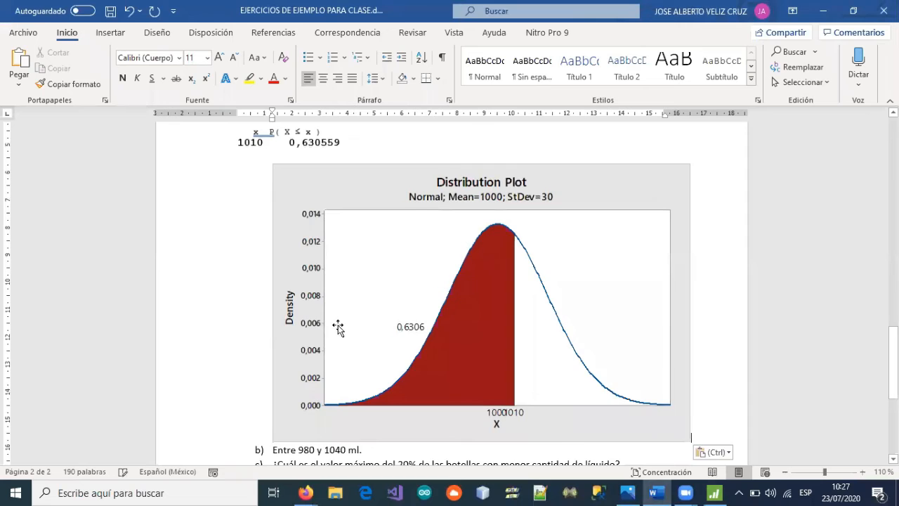
scroll(336, 276, up, 3)
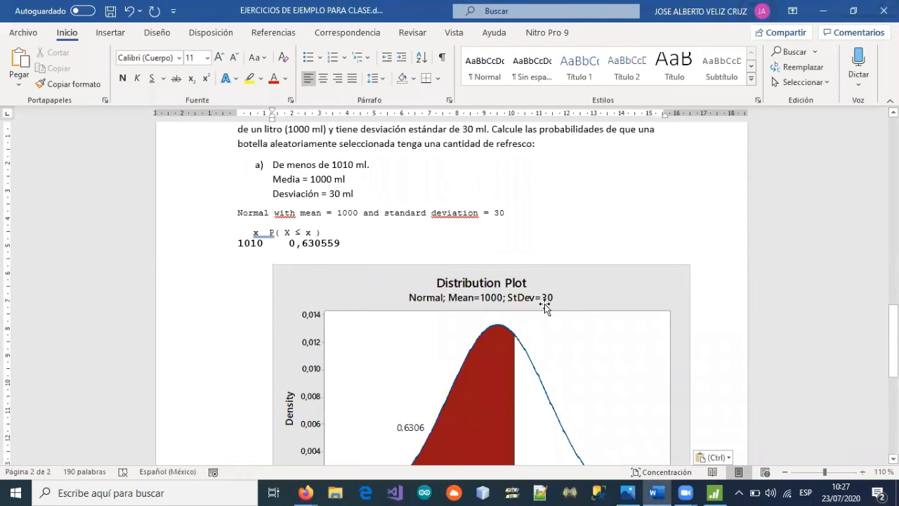
scroll(468, 319, down, 2)
scroll(452, 337, down, 2)
key(ctrl+v)
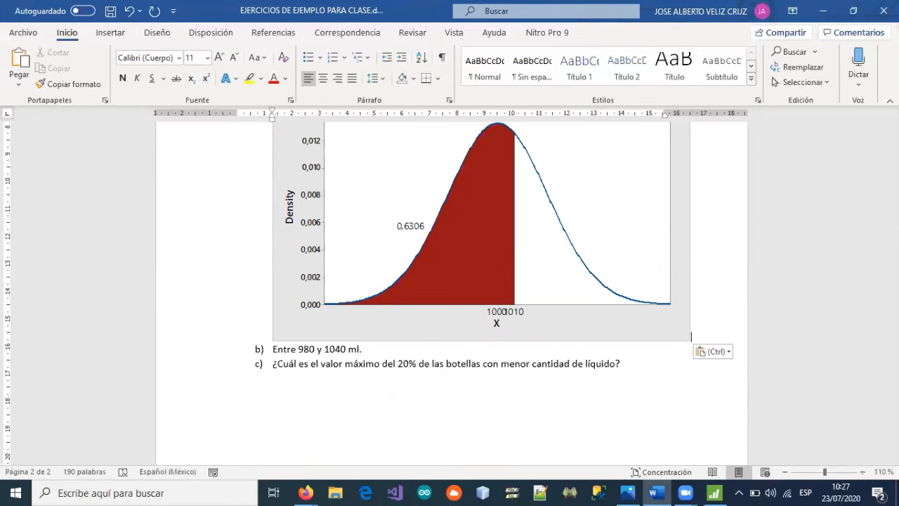
Switch to the Screen Cast page in the browser, show it full screen and handwrite μ = 1000, σ = 30, X = 1010 and "Z ="
key(alt+Tab)
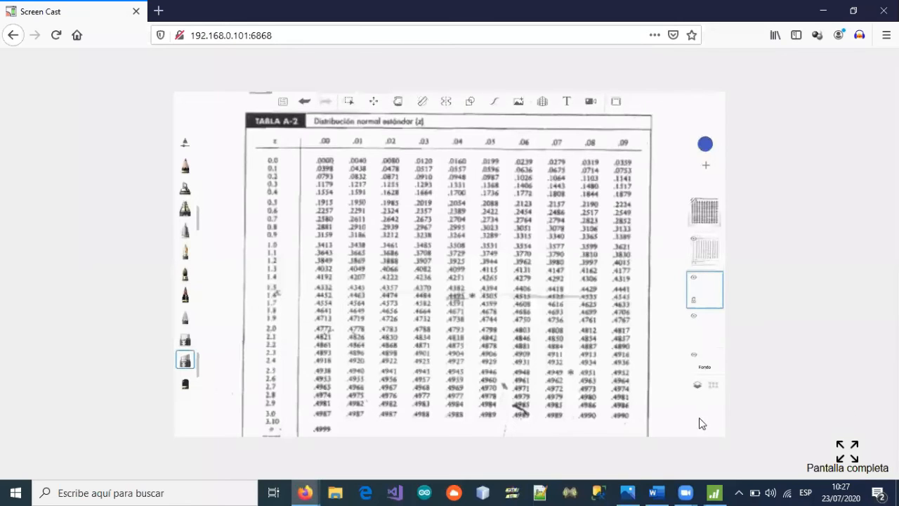
click(847, 452)
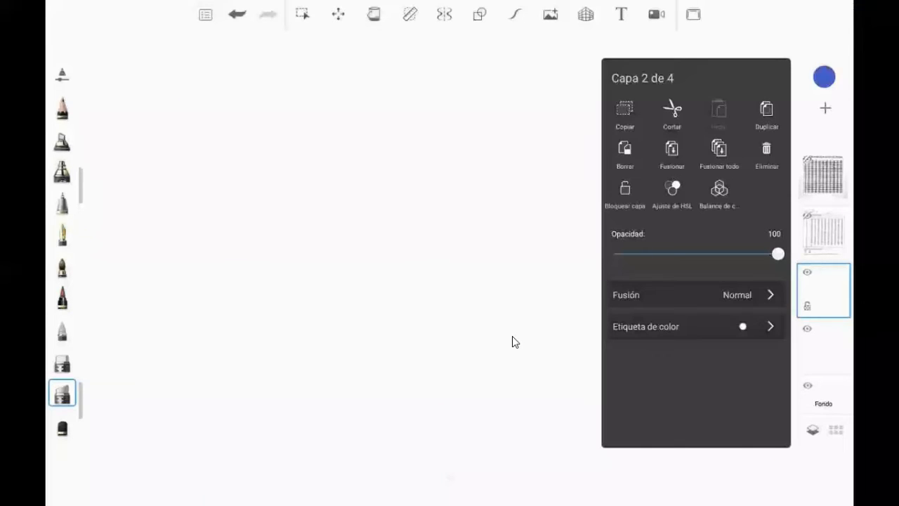
click(515, 342)
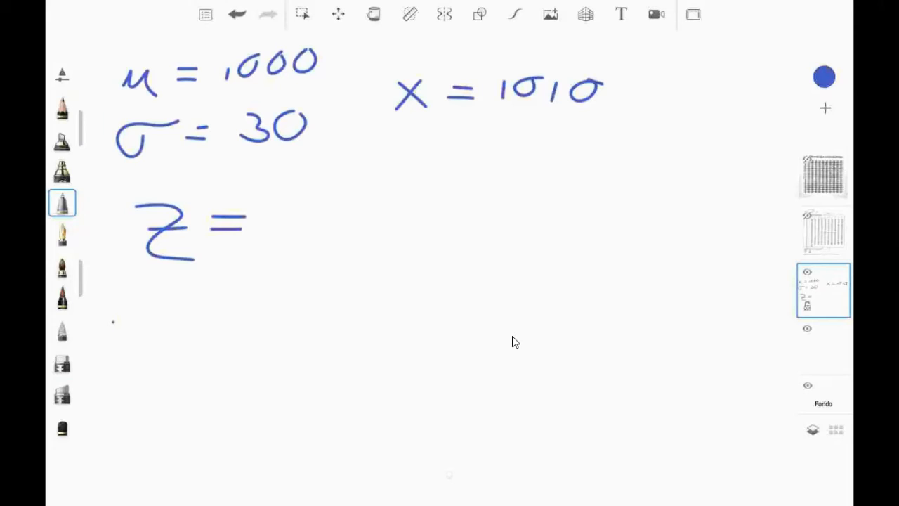
Handwrite the fraction X − X̄ over σ after "Z =" to complete the standardization formula
drag(315, 187, 282, 232)
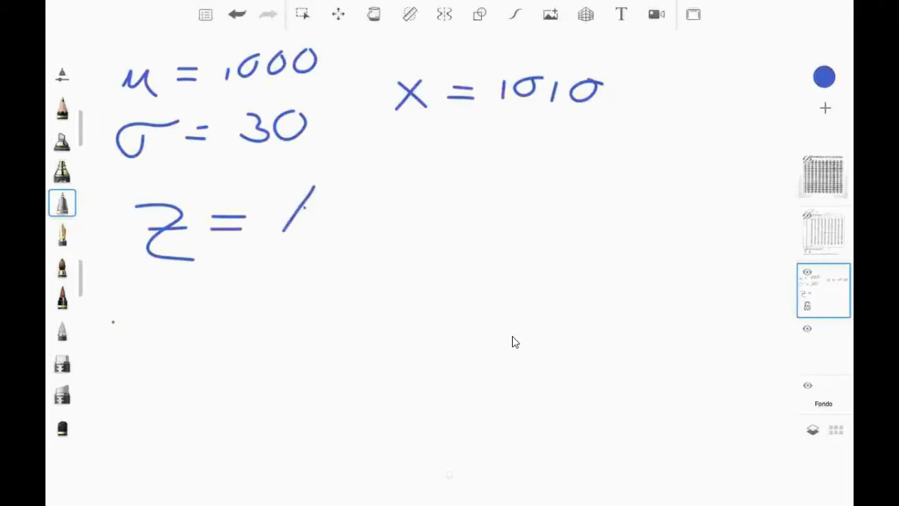
drag(285, 190, 313, 220)
drag(341, 202, 372, 203)
mouse_move(422, 187)
mouse_down()
mouse_move(395, 220)
mouse_move(425, 214)
mouse_up()
drag(401, 177, 422, 177)
drag(325, 240, 434, 246)
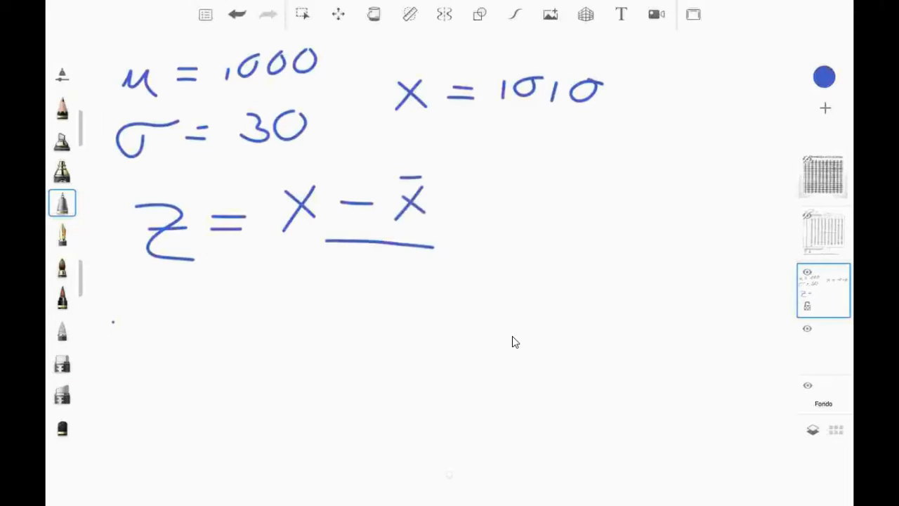
drag(327, 240, 280, 243)
drag(344, 268, 373, 265)
Handwrite the substitution = (1010 − 1000) / 30 beside the Z formula
drag(463, 240, 495, 230)
click(530, 204)
drag(530, 205, 521, 250)
drag(551, 211, 550, 213)
drag(580, 209, 571, 243)
drag(606, 205, 601, 205)
drag(635, 229, 668, 239)
drag(695, 208, 718, 207)
drag(750, 205, 747, 207)
drag(529, 267, 742, 264)
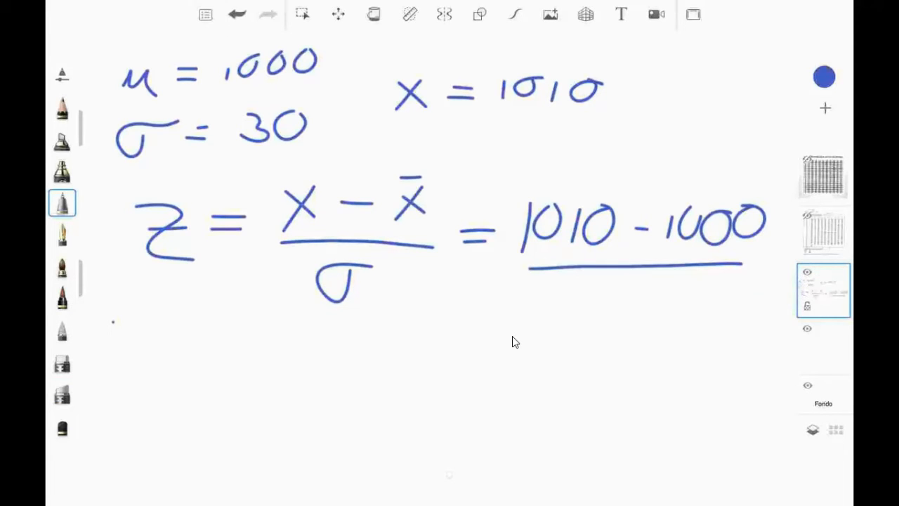
mouse_move(603, 289)
mouse_down()
mouse_move(617, 302)
mouse_move(597, 324)
mouse_up()
drag(650, 292, 655, 295)
Handwrite the result = 0.333 below the substituted fraction and underline it
drag(477, 365, 505, 365)
drag(476, 380, 508, 380)
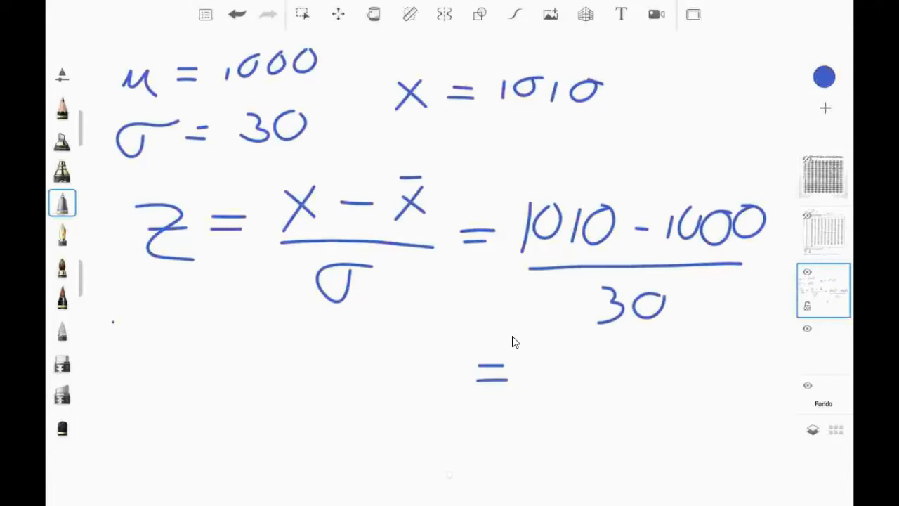
click(585, 385)
mouse_move(563, 359)
mouse_down()
mouse_move(555, 359)
mouse_move(595, 393)
mouse_up()
drag(632, 360, 637, 395)
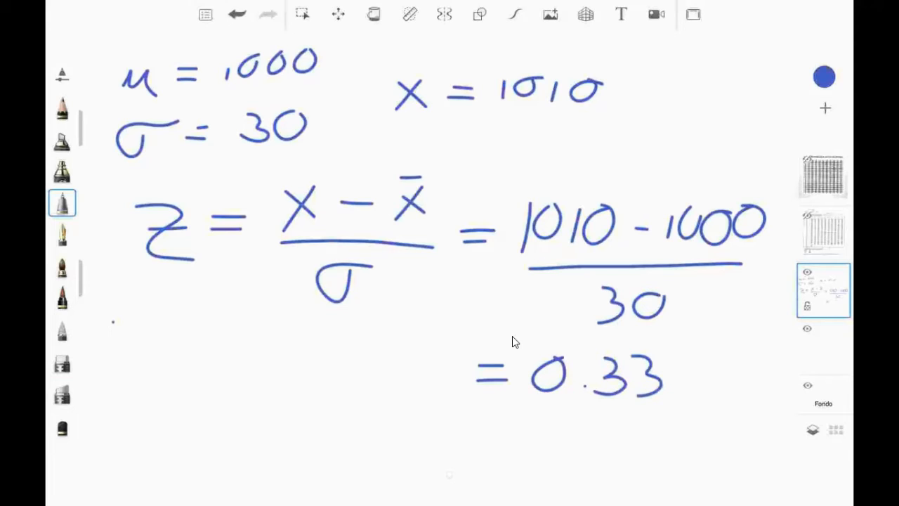
drag(673, 357, 676, 394)
drag(525, 415, 650, 414)
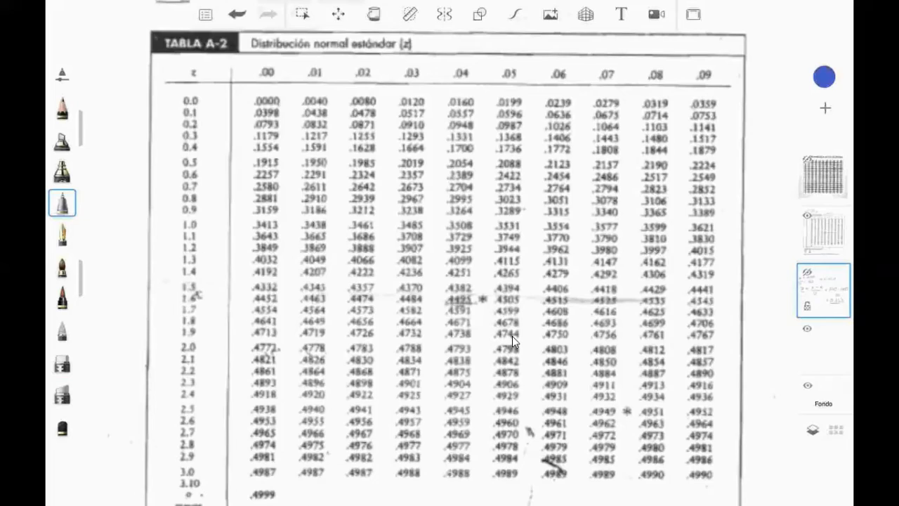
Examine the first rows and column headings of the standard normal Table A-2 to locate z = 0.33
scroll(512, 342, up, 2)
scroll(512, 342, up, 1)
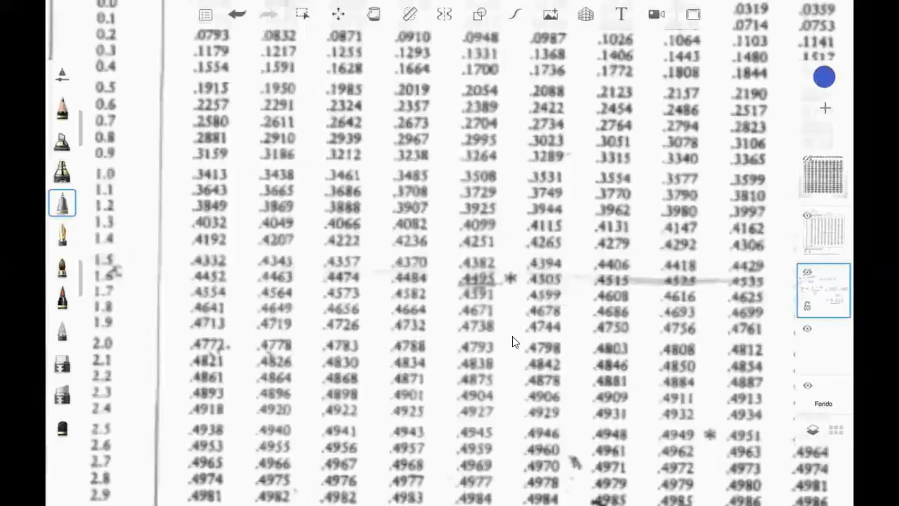
scroll(512, 342, up, 2)
scroll(512, 342, down, 1)
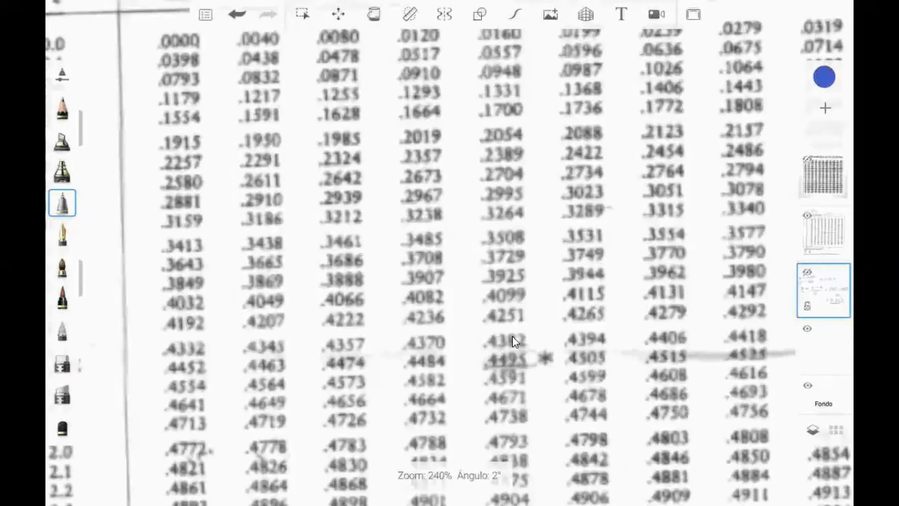
scroll(513, 342, down, 1)
scroll(513, 342, down, 1)
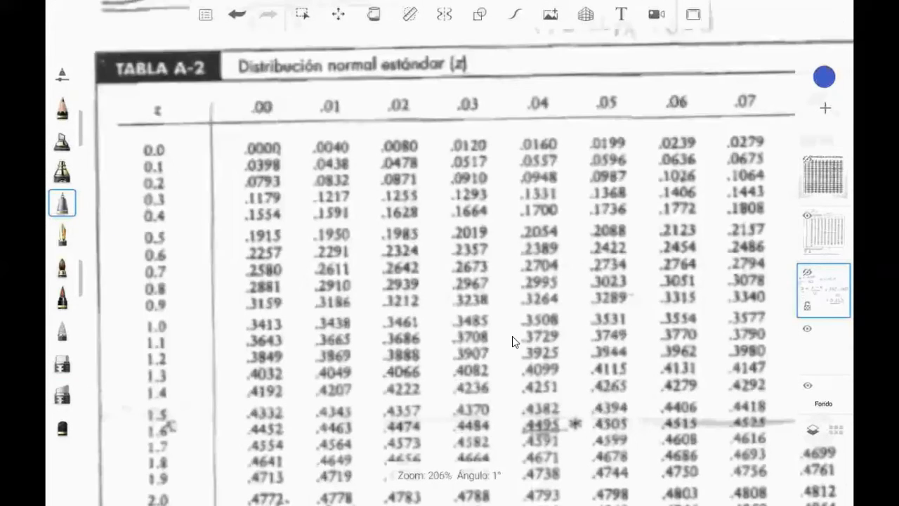
scroll(513, 342, up, 1)
scroll(513, 342, down, 1)
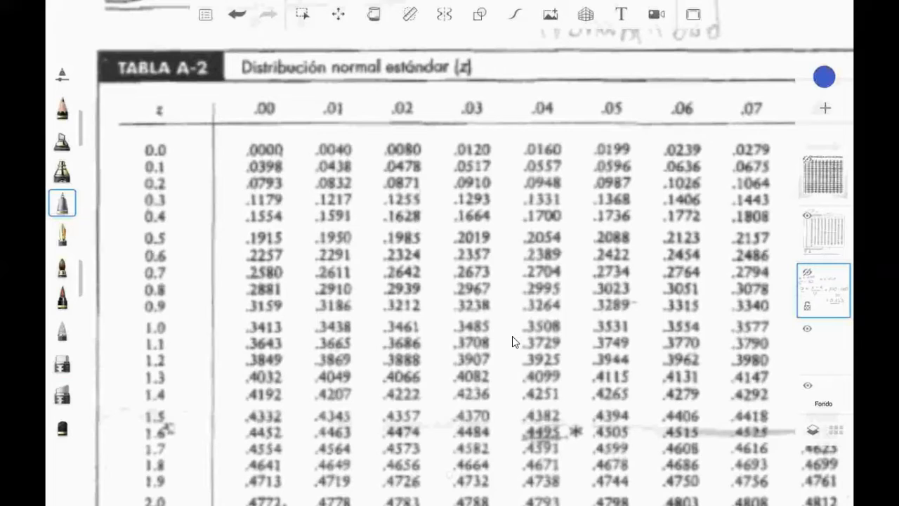
On the Table A-2 layer, underline row 0.3, circle column .03 and circle .1293, and undo the extra stroke drawn below
click(513, 342)
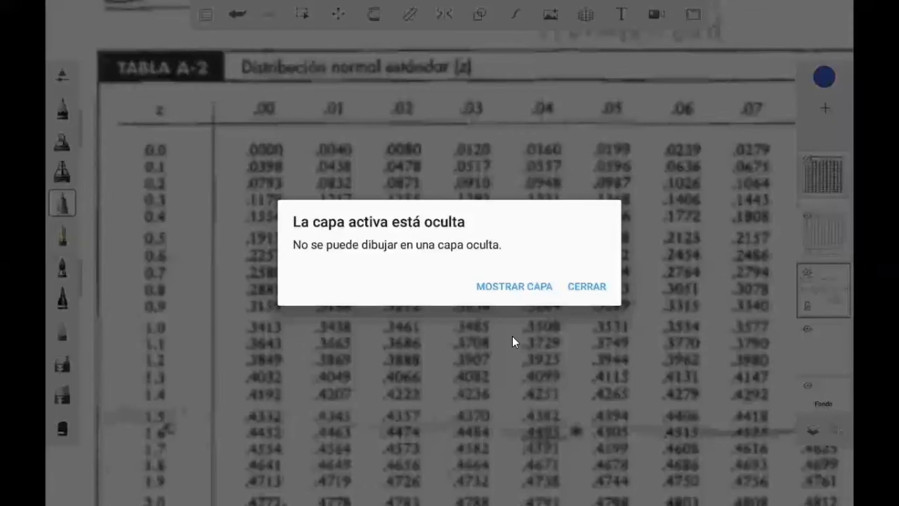
click(513, 342)
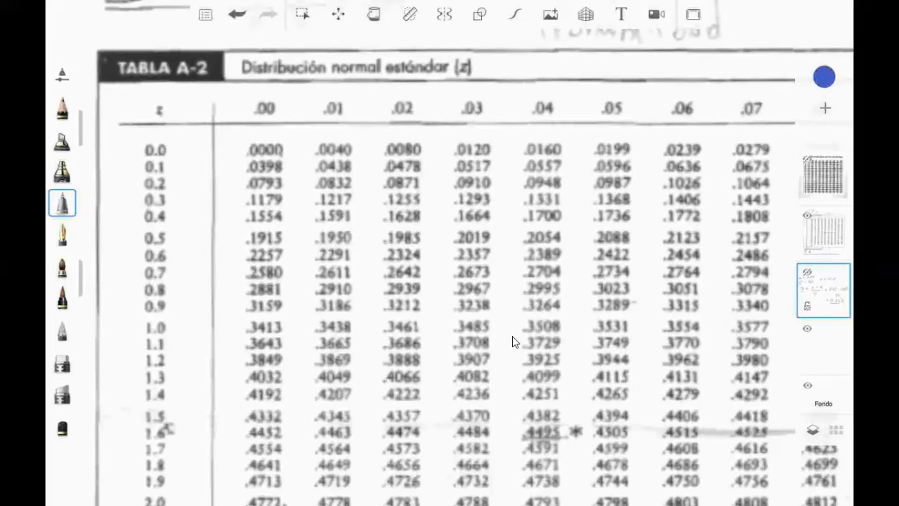
key(Page_Up)
drag(138, 206, 200, 208)
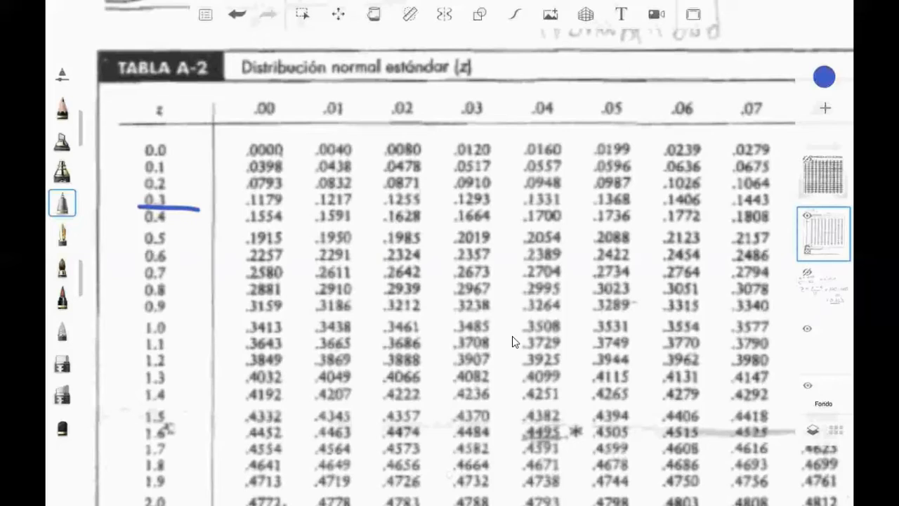
mouse_move(457, 106)
mouse_down()
mouse_move(477, 93)
mouse_move(458, 100)
mouse_up()
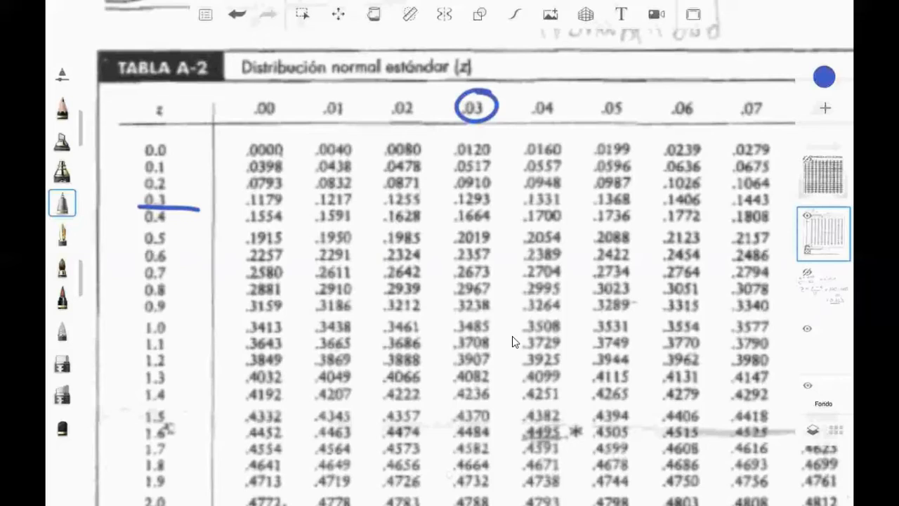
drag(500, 187, 511, 203)
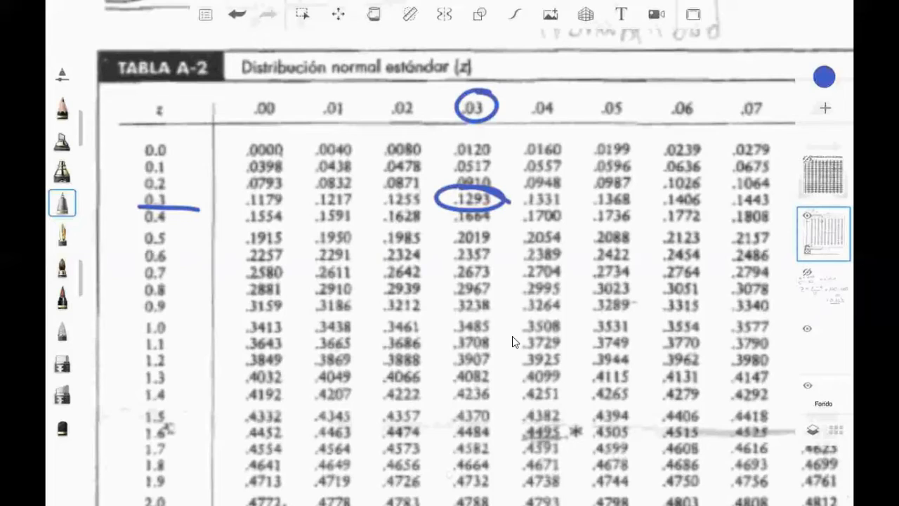
drag(257, 320, 357, 344)
key(ctrl+z)
Compare Table A-2 with the other standard normal table, examining its row 0.3 under column .03
scroll(512, 341, up, 3)
scroll(513, 341, down, 1)
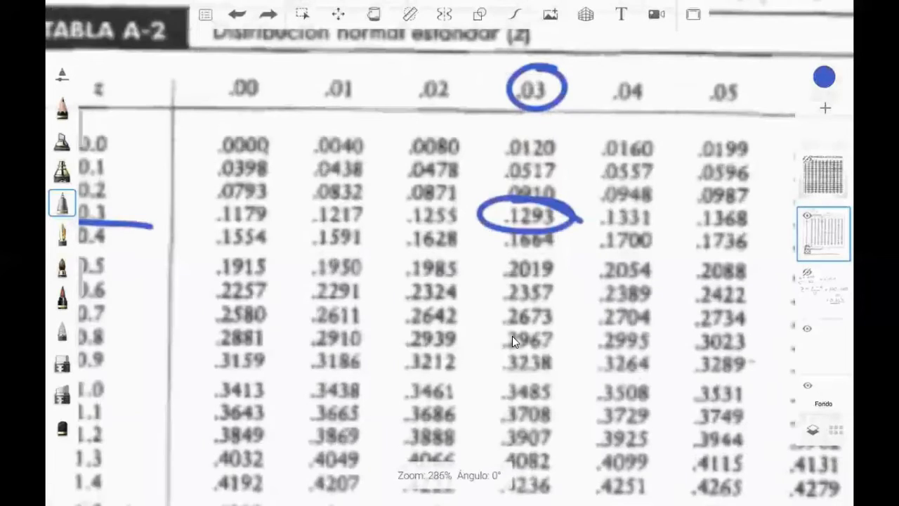
scroll(513, 341, down, 1)
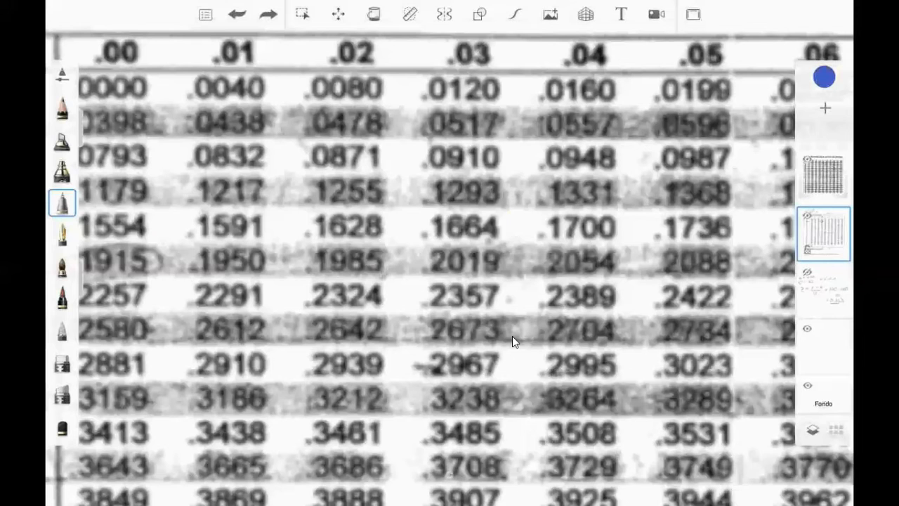
scroll(512, 341, down, 2)
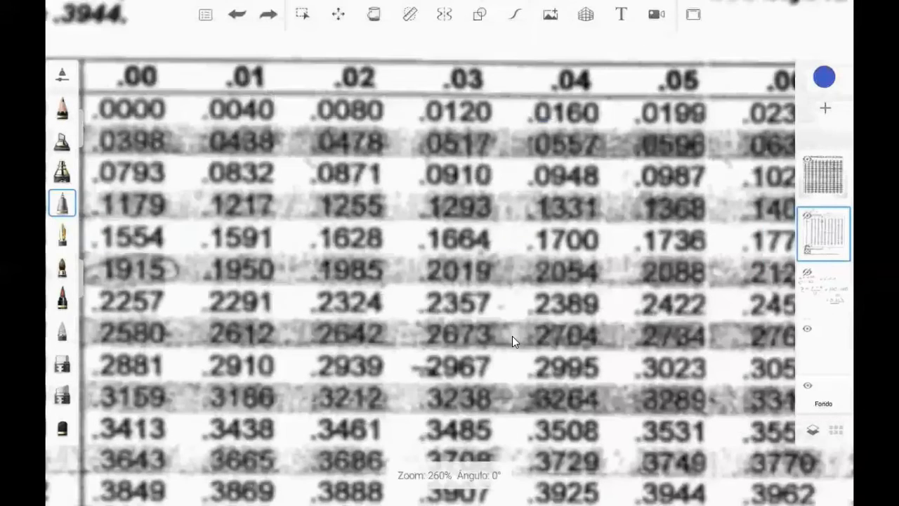
scroll(513, 341, down, 2)
scroll(513, 342, down, 1)
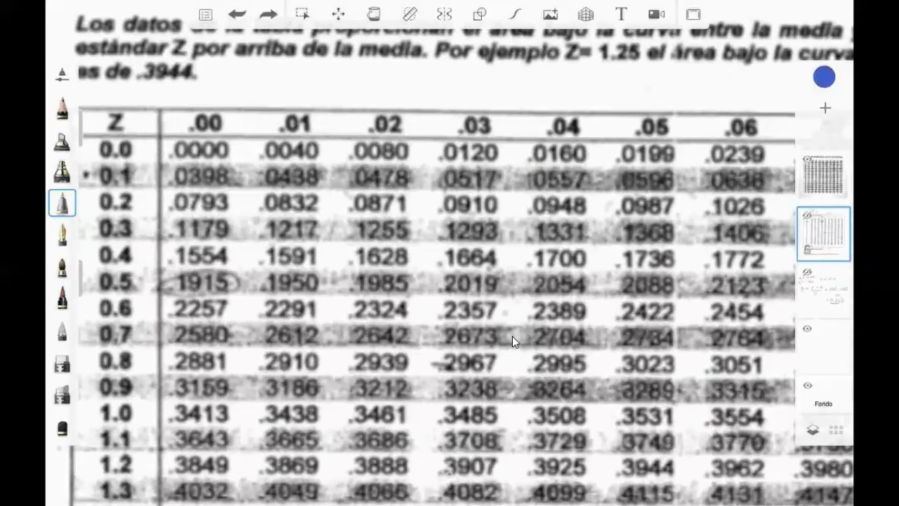
Activate the second table's layer, underline its row 0.3 up to column .03 and circle .1293
click(512, 341)
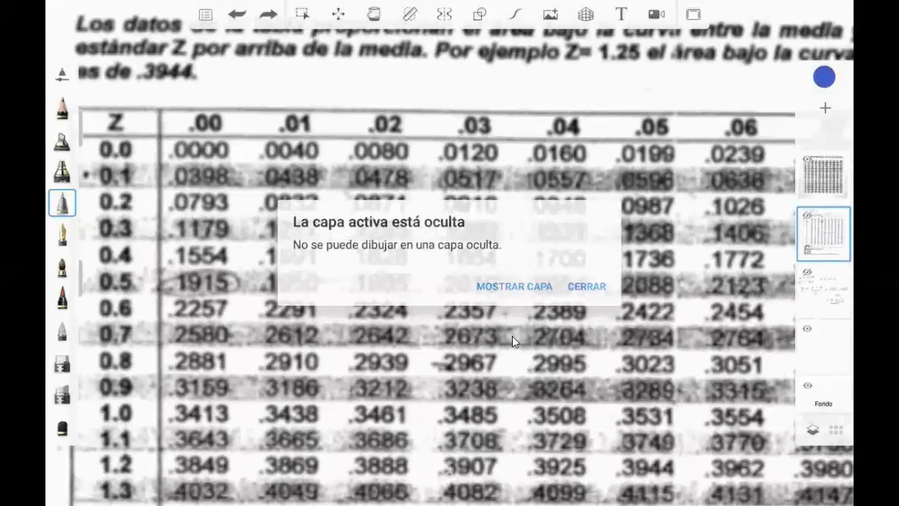
click(512, 341)
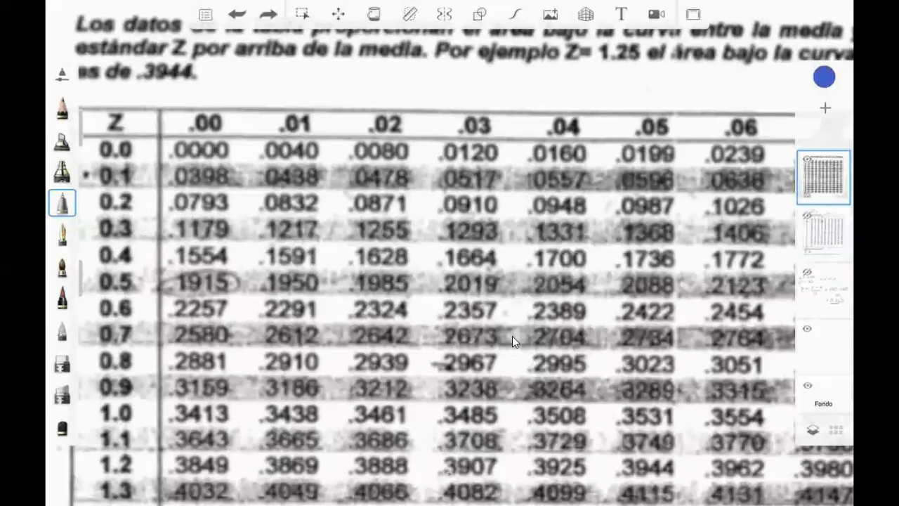
drag(105, 243, 517, 241)
mouse_move(447, 224)
mouse_down()
mouse_move(507, 222)
mouse_move(441, 223)
mouse_up()
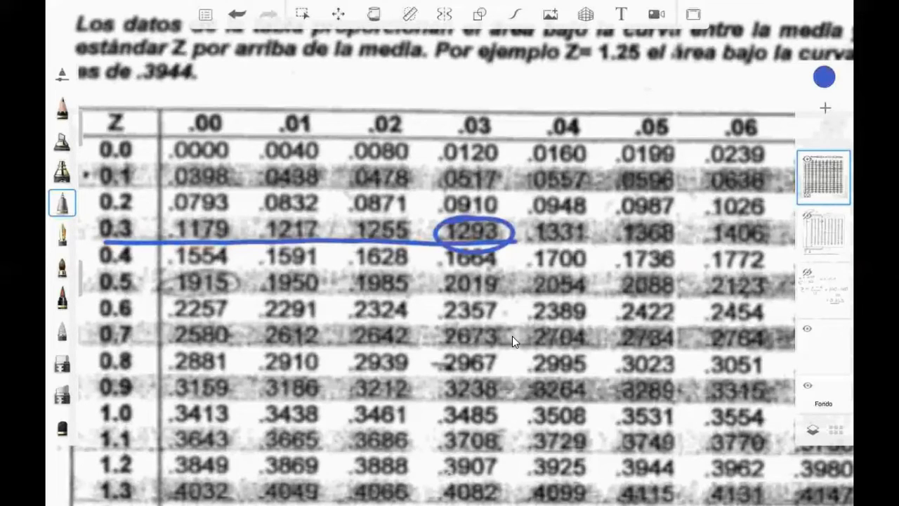
Undo the blue marks on the second table and return to Table A-2 to undo its circles and underline too
key(ctrl+z)
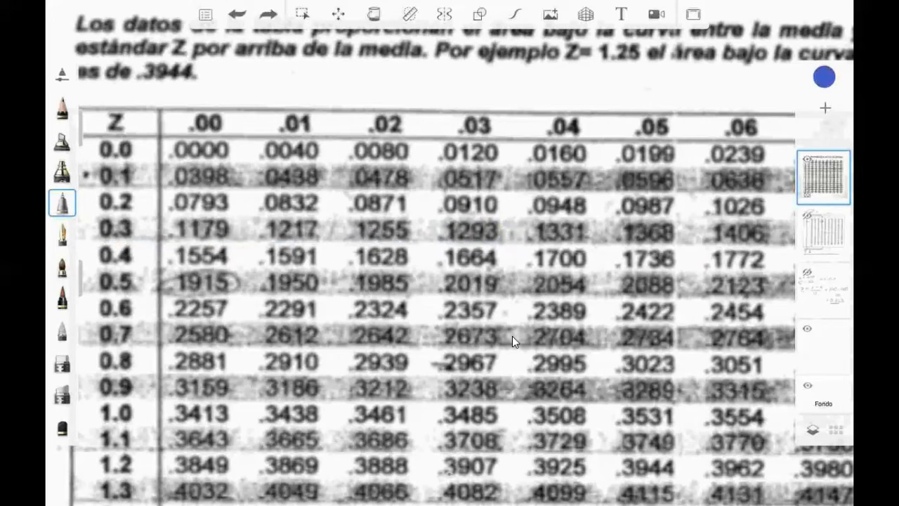
key(Page_Down)
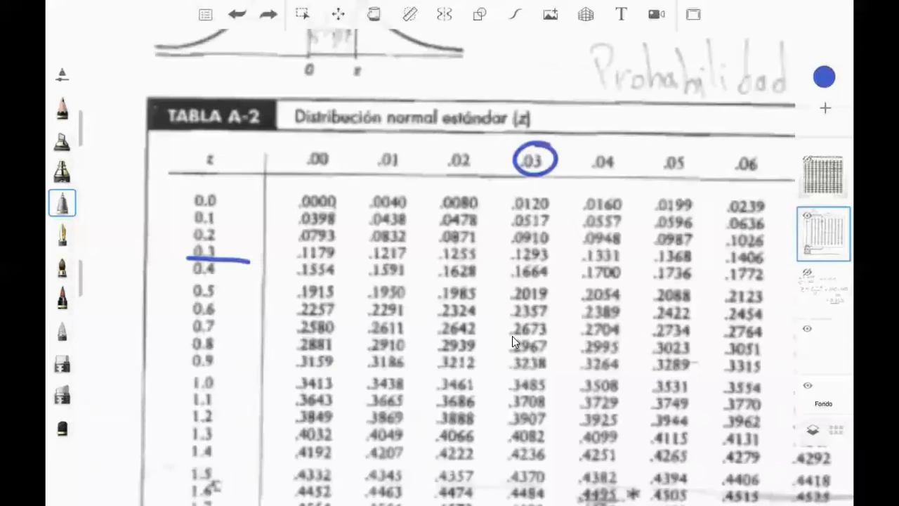
key(ctrl+z)
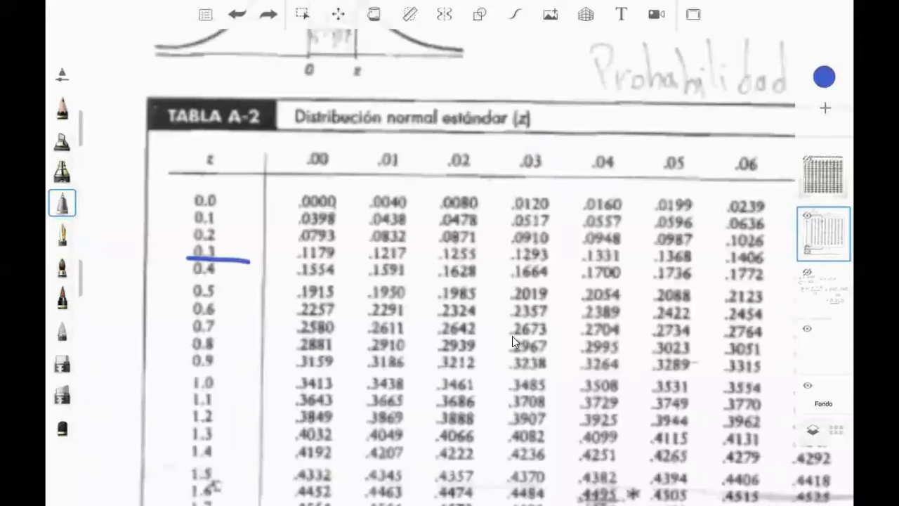
key(ctrl+z)
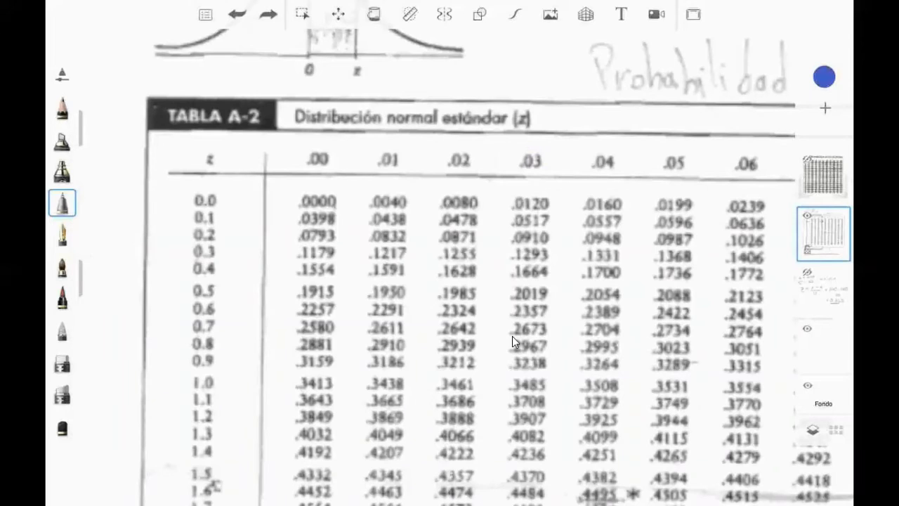
Undo the remaining marks, hide Table A-2, and draw a blue baseline with a bell curve above it on the empty layer
key(ctrl+z)
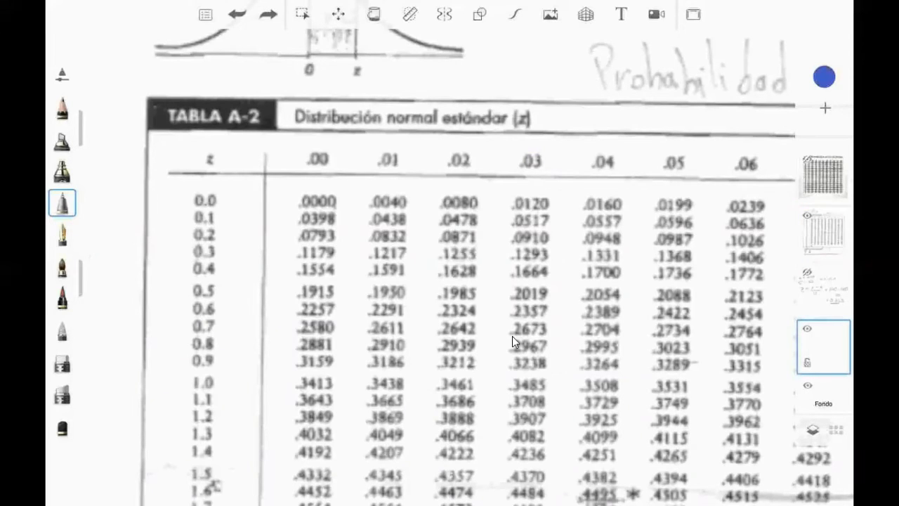
key(ctrl+z)
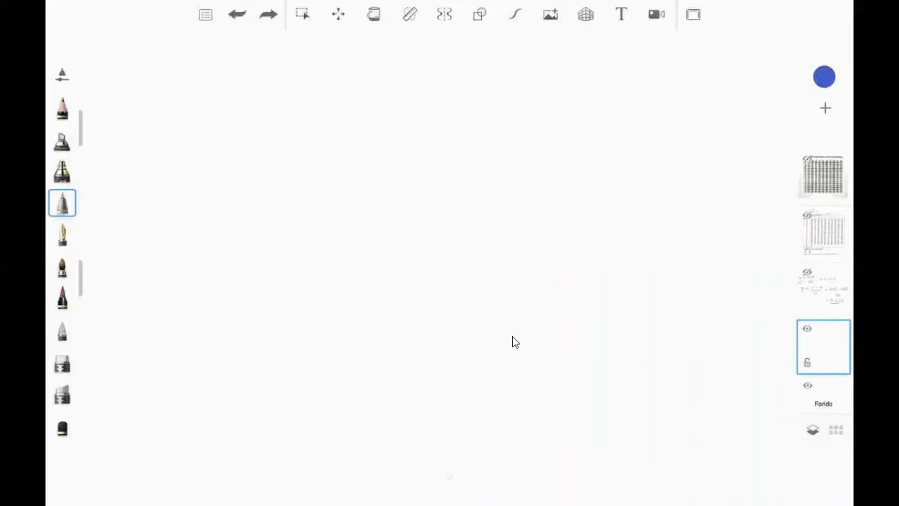
click(657, 294)
drag(197, 296, 680, 312)
drag(175, 295, 201, 296)
click(178, 264)
mouse_move(178, 264)
mouse_down()
mouse_move(460, 104)
mouse_move(609, 278)
mouse_move(682, 288)
mouse_up()
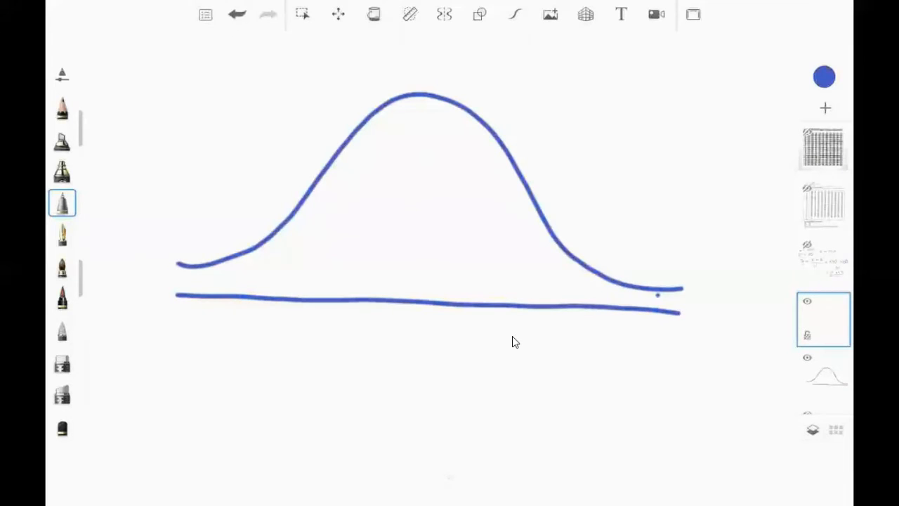
On the bell curve's layer, draw a blue vertical line through the peak and label it μ below the baseline
click(823, 320)
click(823, 376)
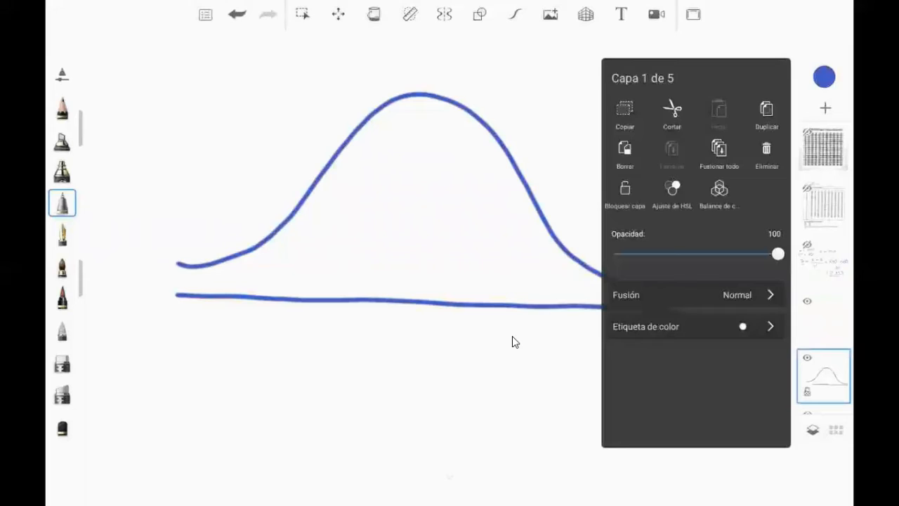
click(513, 342)
drag(428, 49, 433, 352)
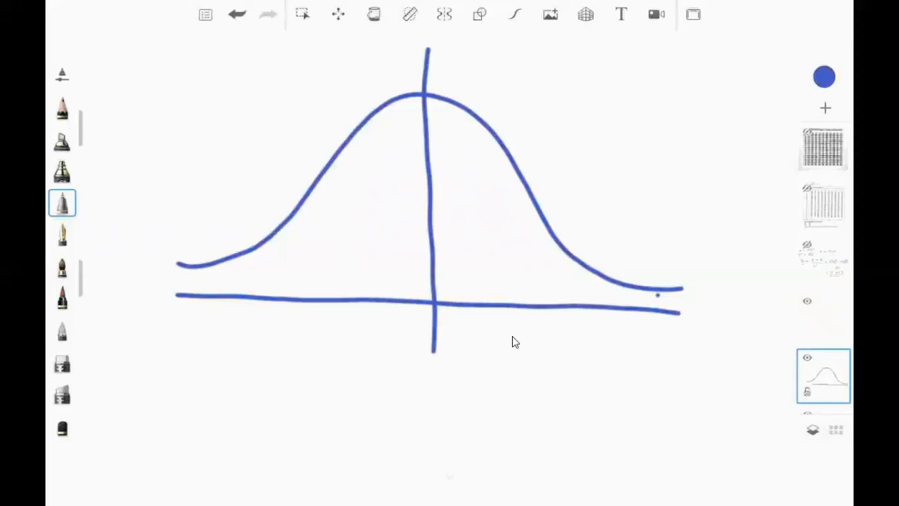
mouse_move(398, 415)
mouse_down()
mouse_move(435, 398)
mouse_move(474, 411)
mouse_up()
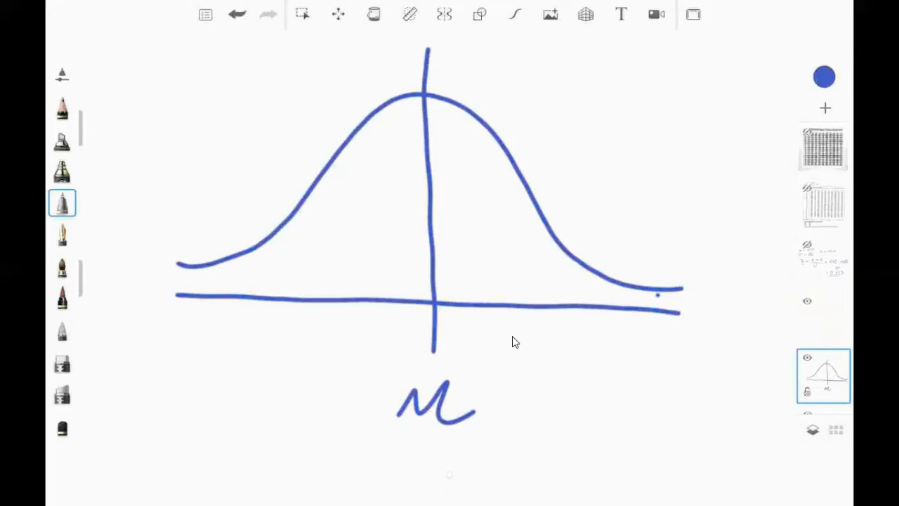
On the empty layer above the curve, draw a red bracket under the curve's right half and label it 0.5
click(824, 320)
click(824, 77)
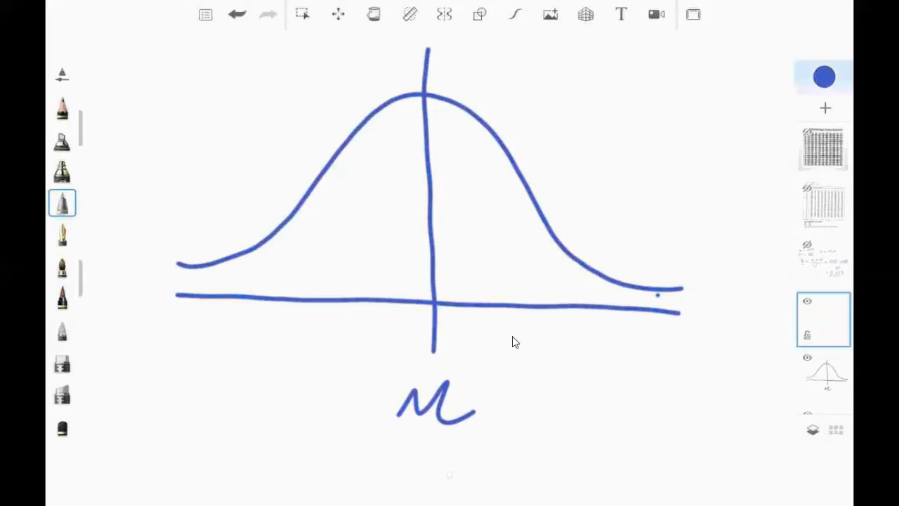
click(764, 208)
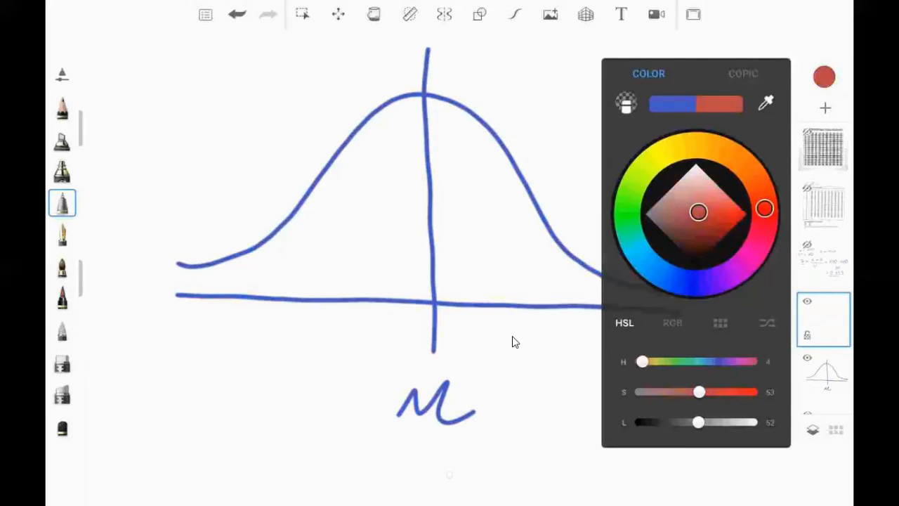
click(516, 342)
click(671, 363)
drag(671, 362, 668, 409)
drag(660, 388, 429, 385)
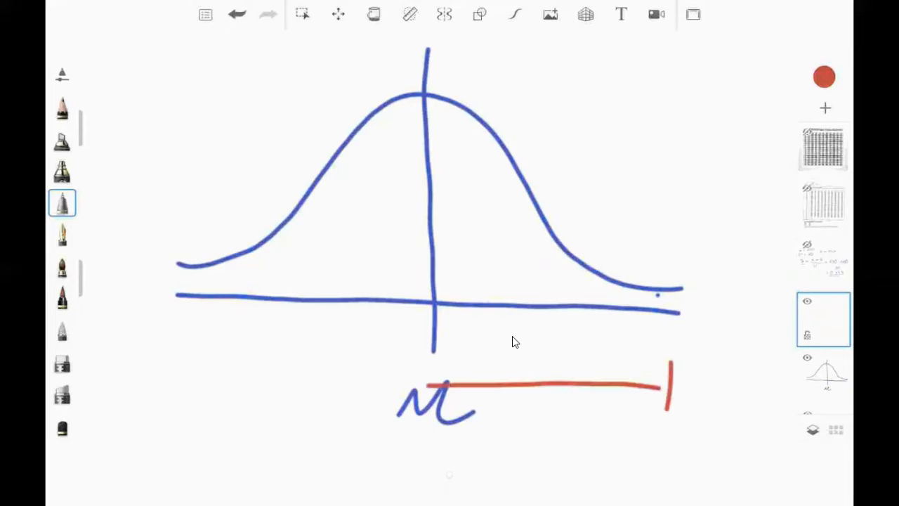
drag(424, 351, 421, 411)
click(554, 447)
drag(534, 421, 573, 453)
drag(570, 416, 600, 413)
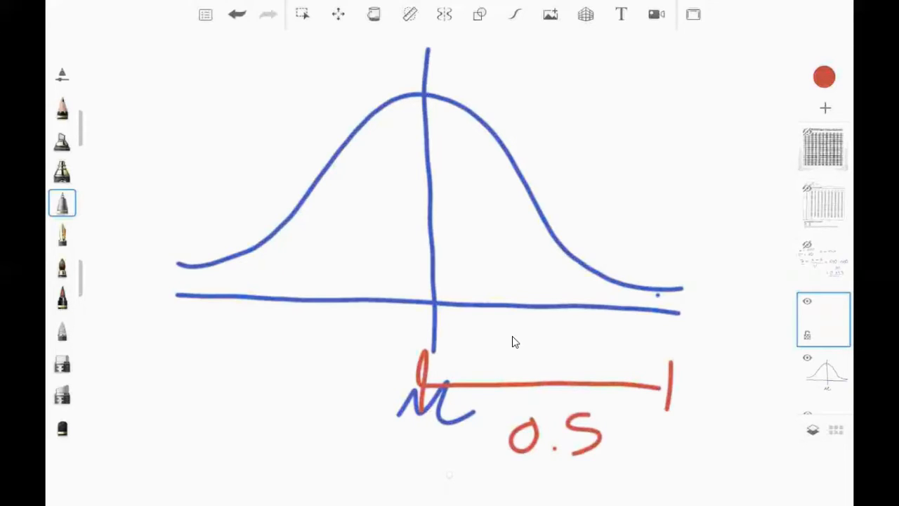
Draw a matching red bracket under the curve's left half and label it 0.5
drag(181, 325, 169, 405)
drag(176, 380, 390, 377)
drag(259, 409, 254, 410)
click(281, 433)
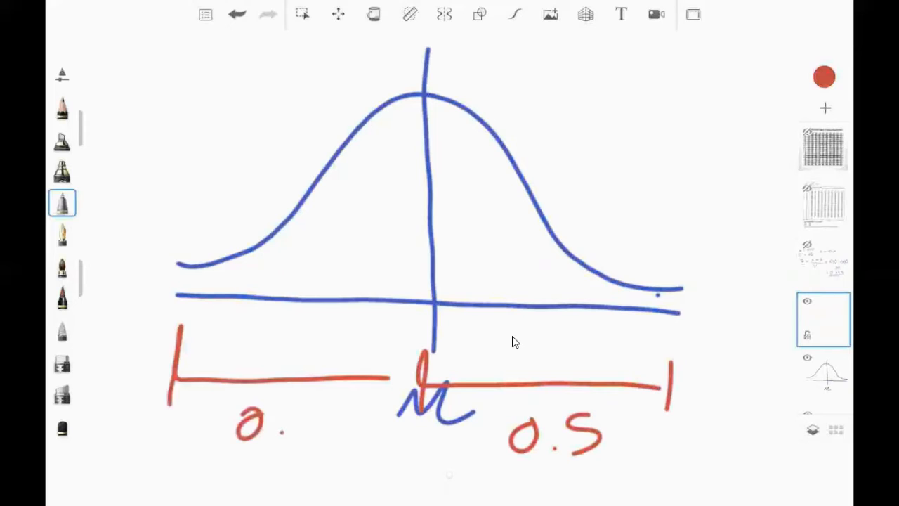
drag(310, 415, 312, 449)
drag(310, 413, 334, 411)
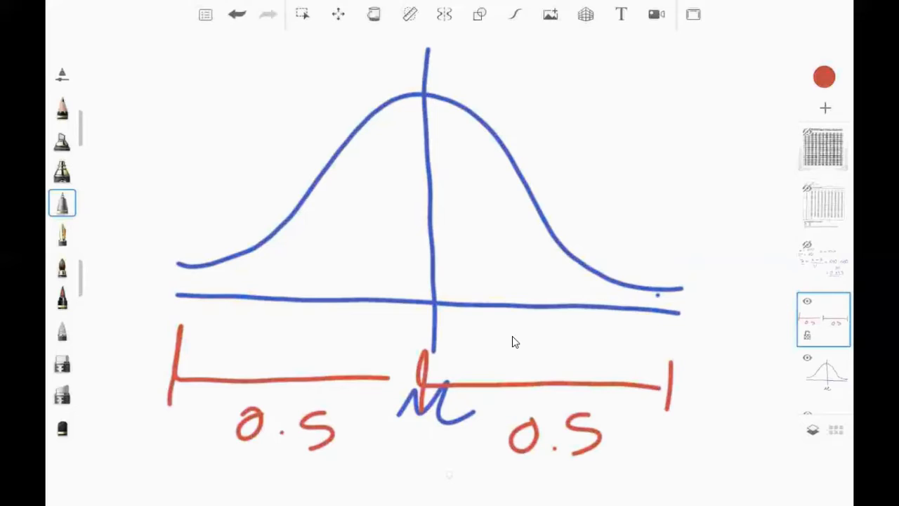
Begin the right-tail subtraction in red beside the curve's peak by writing 0.5 - 0
drag(565, 65, 562, 67)
click(584, 81)
mouse_move(619, 59)
mouse_down()
mouse_move(598, 85)
mouse_move(645, 74)
mouse_up()
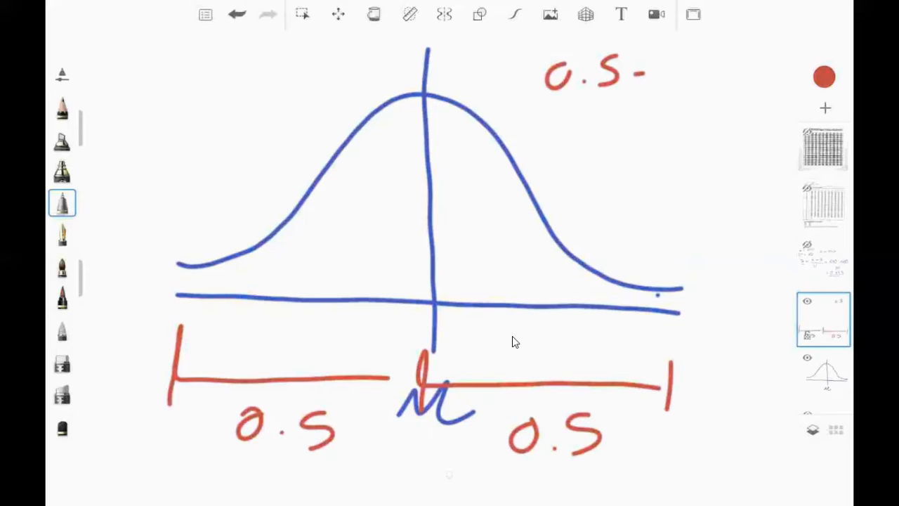
drag(673, 58, 669, 56)
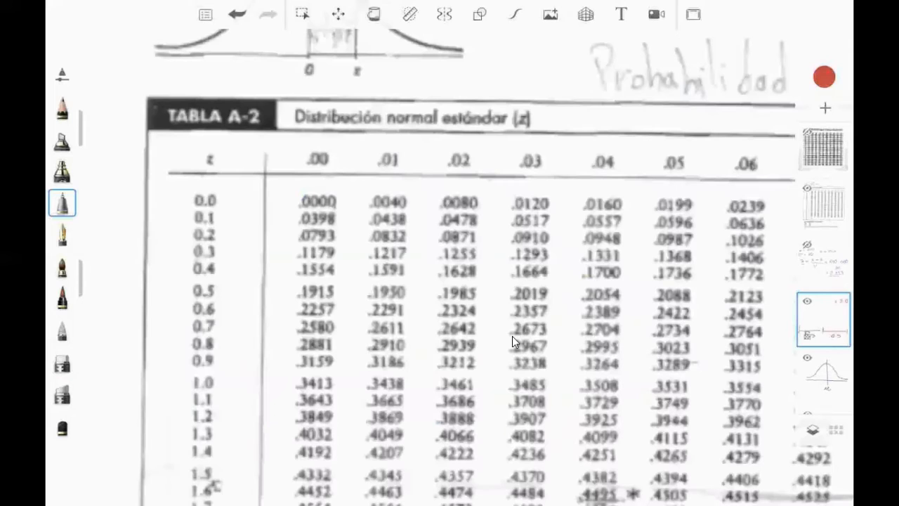
Check Table A-2 for the z value's area, hide it again and return to the red annotation layer
click(807, 302)
click(807, 301)
click(807, 358)
click(807, 189)
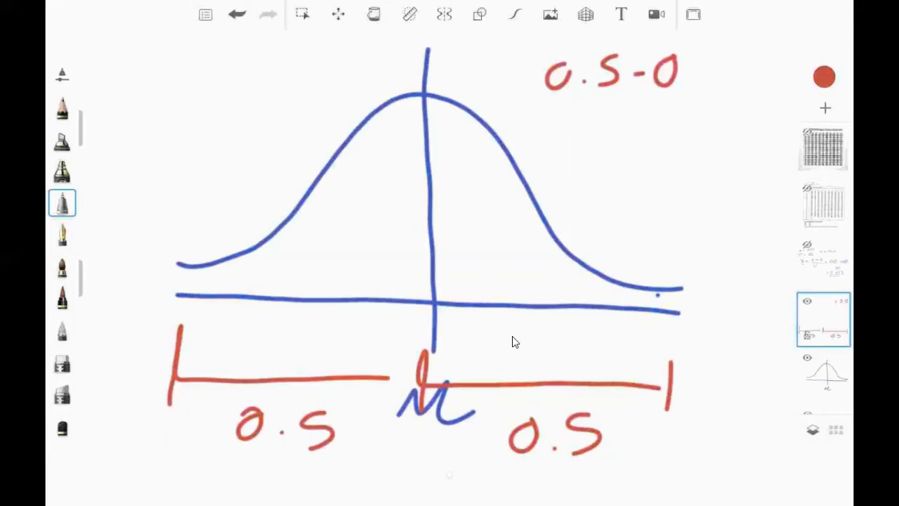
click(826, 376)
click(823, 320)
Complete the red subtraction as 0.5 - 0.1293 and write an equals sign beneath it
click(687, 78)
mouse_move(705, 62)
mouse_down()
mouse_move(703, 83)
mouse_move(732, 86)
mouse_up()
mouse_move(749, 56)
mouse_down()
mouse_move(739, 80)
mouse_move(760, 86)
mouse_up()
drag(773, 46, 760, 46)
drag(587, 129, 612, 129)
drag(585, 142, 608, 142)
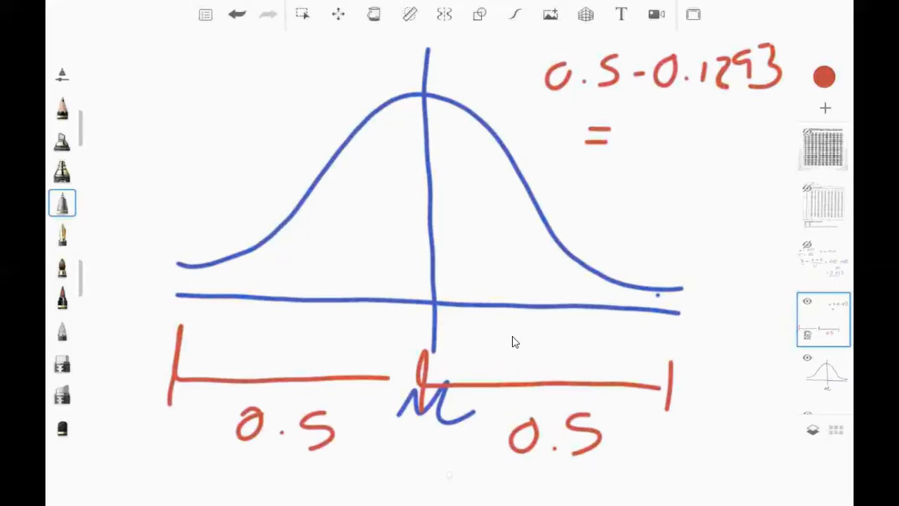
Mark the z limit with a red vertical line just right of the mean, underline the right 0.5, write 0.1293 and mark the tail end
drag(592, 247, 594, 330)
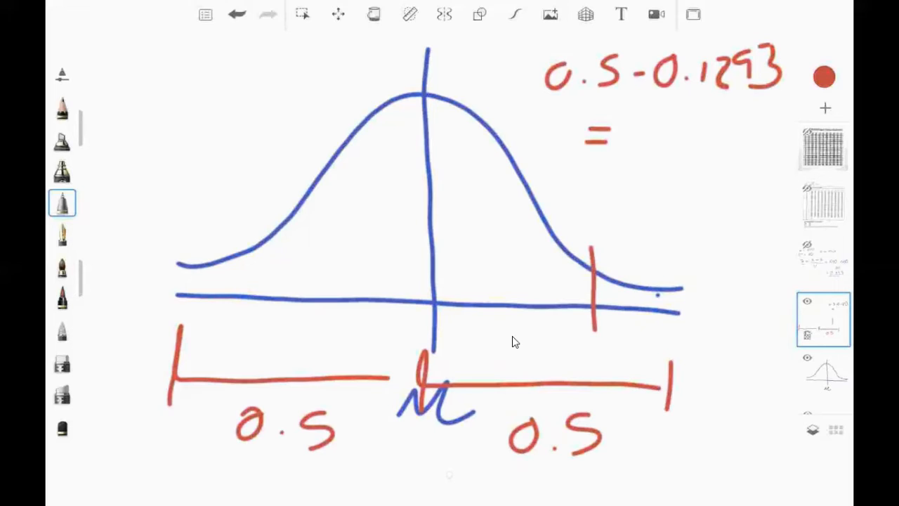
key(ctrl+z)
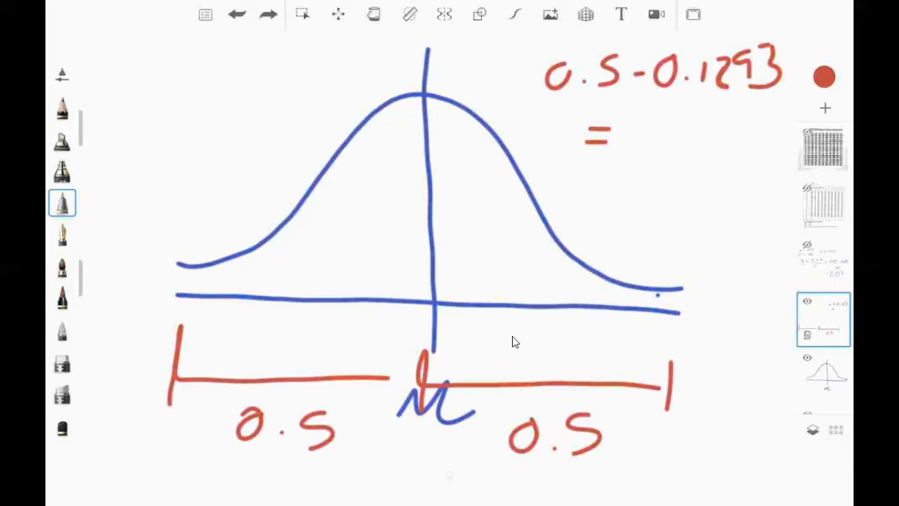
drag(471, 90, 490, 335)
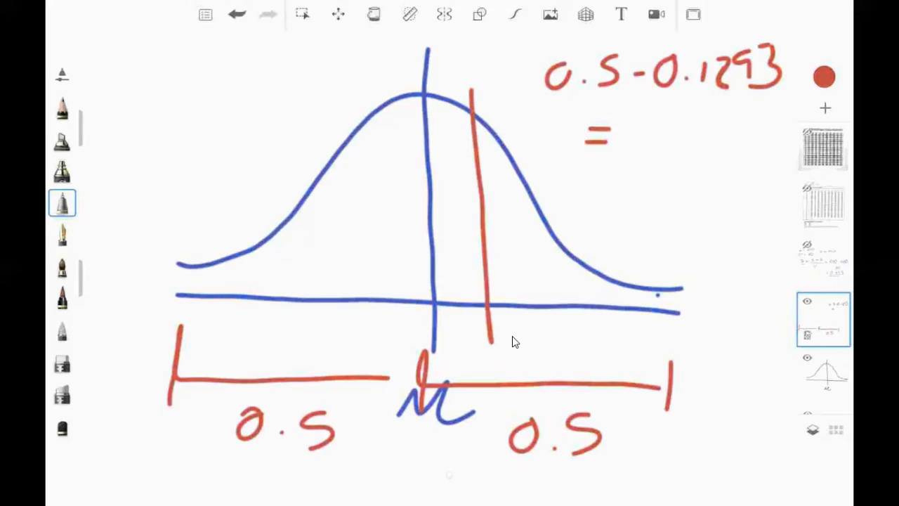
drag(453, 443, 679, 441)
drag(455, 443, 422, 445)
mouse_move(473, 73)
mouse_down()
mouse_move(490, 341)
mouse_move(507, 328)
mouse_move(551, 354)
mouse_move(594, 353)
mouse_up()
click(531, 342)
mouse_move(620, 333)
mouse_down()
mouse_move(634, 339)
mouse_move(611, 361)
mouse_up()
drag(673, 211, 671, 325)
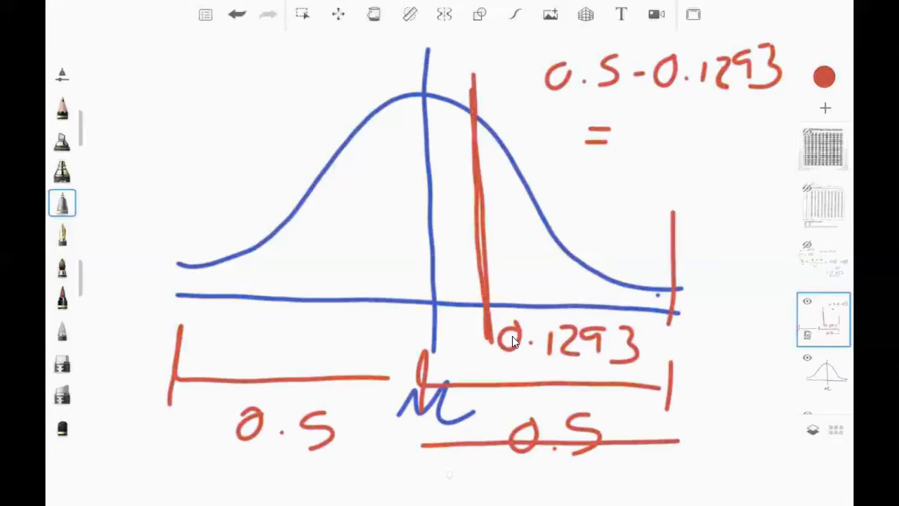
Write 0.3707 in red over the curve's right tail, between the z line and the end mark
click(532, 262)
drag(537, 251, 561, 274)
click(548, 264)
mouse_move(570, 232)
mouse_down()
mouse_move(593, 244)
mouse_move(589, 235)
mouse_move(615, 212)
mouse_up()
mouse_move(647, 214)
mouse_down()
mouse_move(647, 224)
mouse_move(666, 194)
mouse_up()
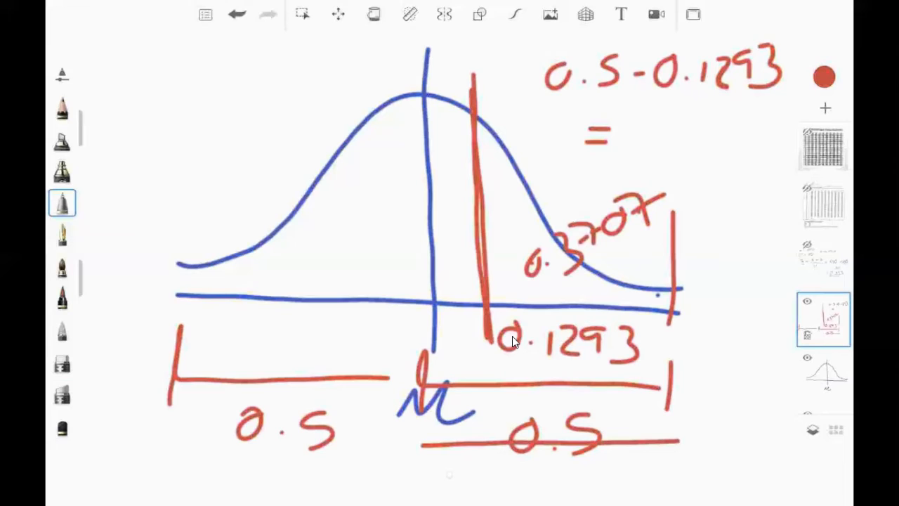
Hatch the area under the curve in red from the left tail to the z line
drag(234, 259, 204, 297)
drag(283, 219, 231, 310)
drag(329, 175, 265, 298)
drag(359, 138, 301, 268)
drag(394, 114, 312, 288)
drag(425, 105, 324, 295)
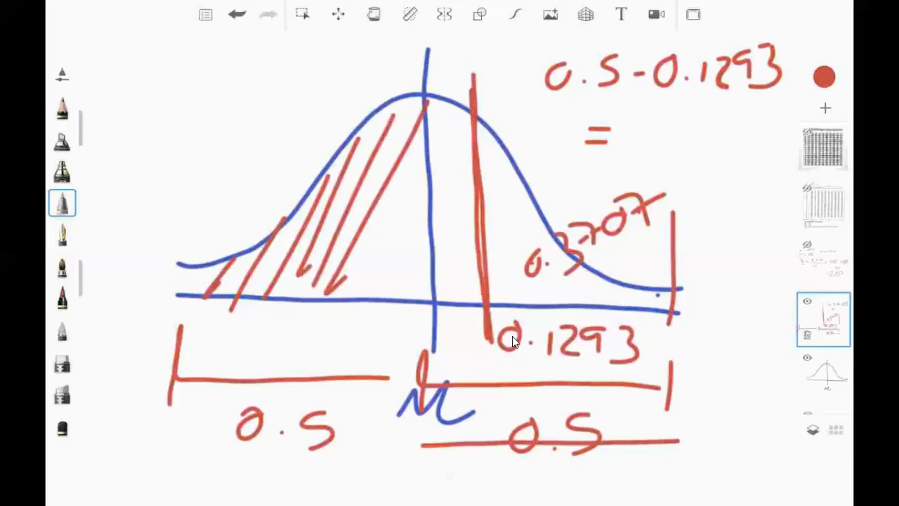
drag(455, 106, 355, 293)
drag(470, 134, 370, 301)
drag(472, 179, 386, 318)
drag(476, 230, 433, 291)
drag(468, 271, 442, 306)
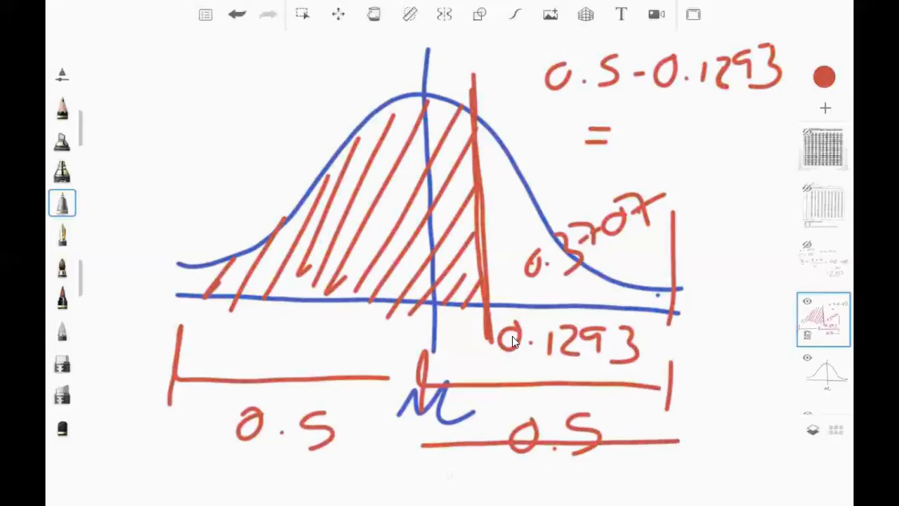
Trace the left 0.5 bracket in red, retrace it with end ticks in green, and extend the z line downward in green
drag(174, 380, 429, 380)
drag(172, 380, 157, 380)
click(824, 77)
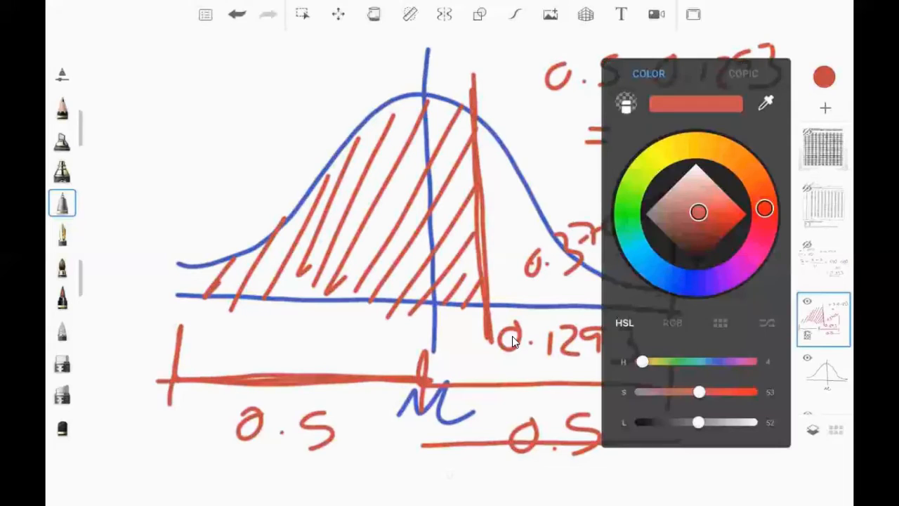
click(637, 177)
click(823, 77)
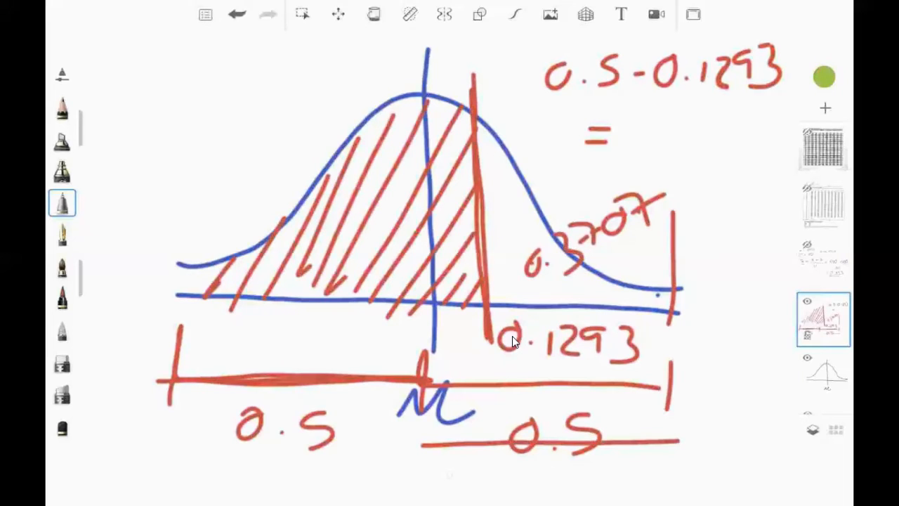
drag(177, 378, 422, 379)
drag(425, 334, 421, 410)
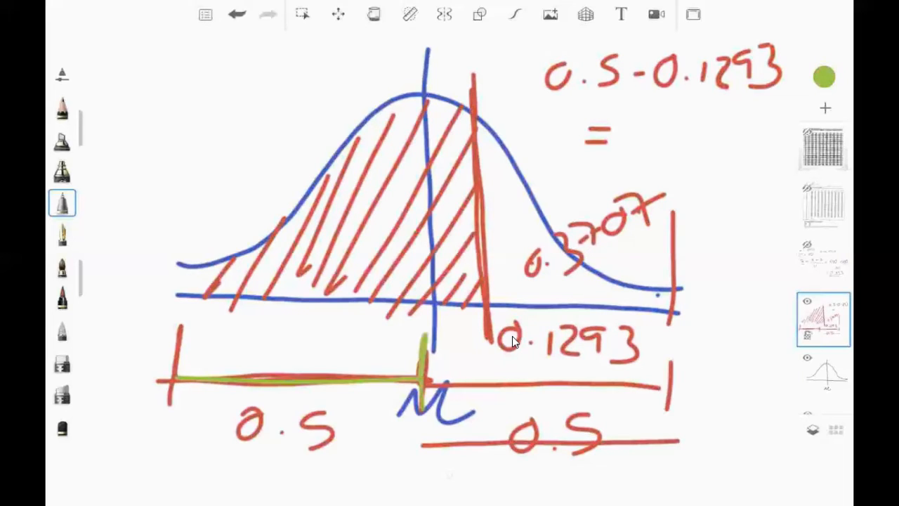
drag(180, 323, 174, 425)
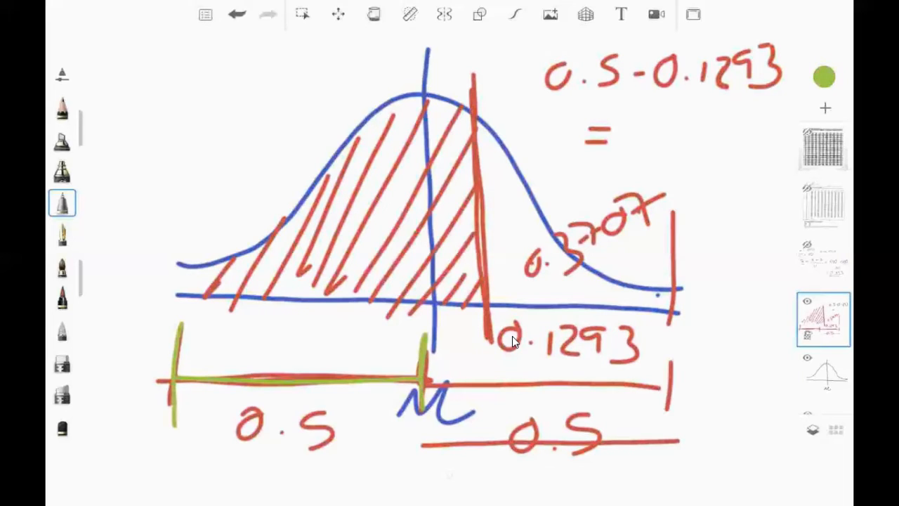
drag(488, 330, 491, 432)
Write the sum 0.5 + 0.1293 in green beside the curve's left side, with an equals sign beneath
mouse_move(114, 197)
mouse_down()
mouse_move(140, 200)
mouse_move(114, 198)
mouse_up()
click(148, 139)
drag(156, 143, 146, 177)
mouse_move(167, 123)
mouse_down()
mouse_move(180, 147)
mouse_move(174, 126)
mouse_up()
drag(184, 98, 226, 102)
click(201, 97)
drag(206, 63, 241, 84)
mouse_move(251, 56)
mouse_down()
mouse_move(255, 66)
mouse_move(247, 39)
mouse_up()
drag(262, 31, 262, 73)
drag(140, 146, 150, 137)
mouse_move(182, 236)
mouse_down()
mouse_move(173, 245)
mouse_move(171, 227)
mouse_up()
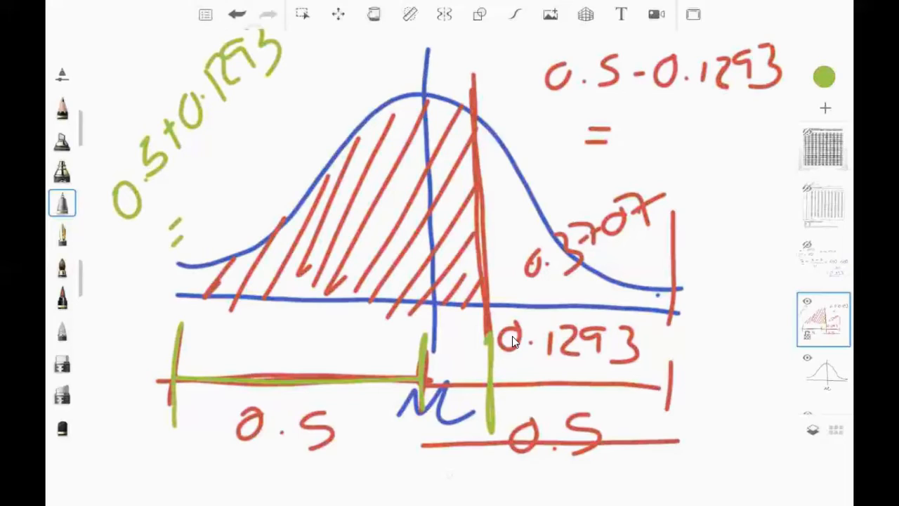
Write the result 0.6293 in green after the equals sign and underline it twice
drag(212, 181, 209, 182)
click(233, 186)
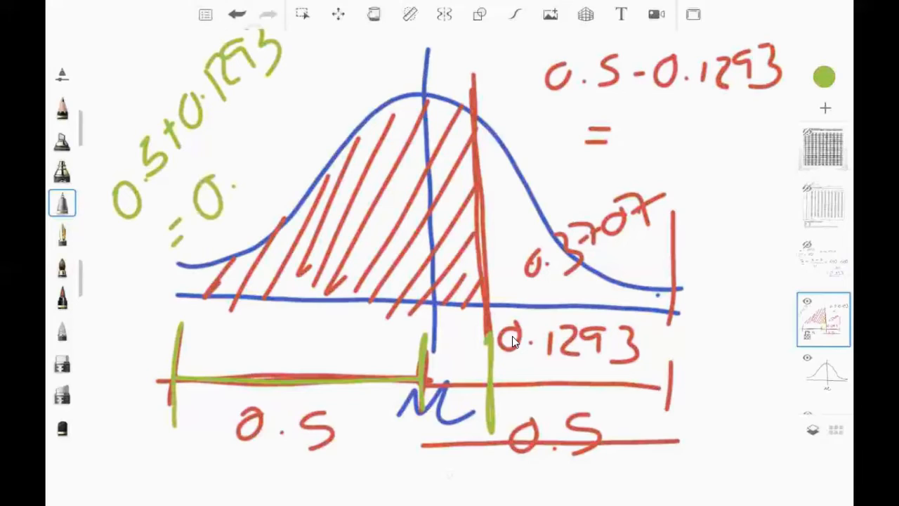
drag(254, 150, 245, 174)
drag(275, 147, 264, 167)
drag(255, 135, 269, 124)
drag(276, 106, 288, 121)
drag(287, 102, 281, 142)
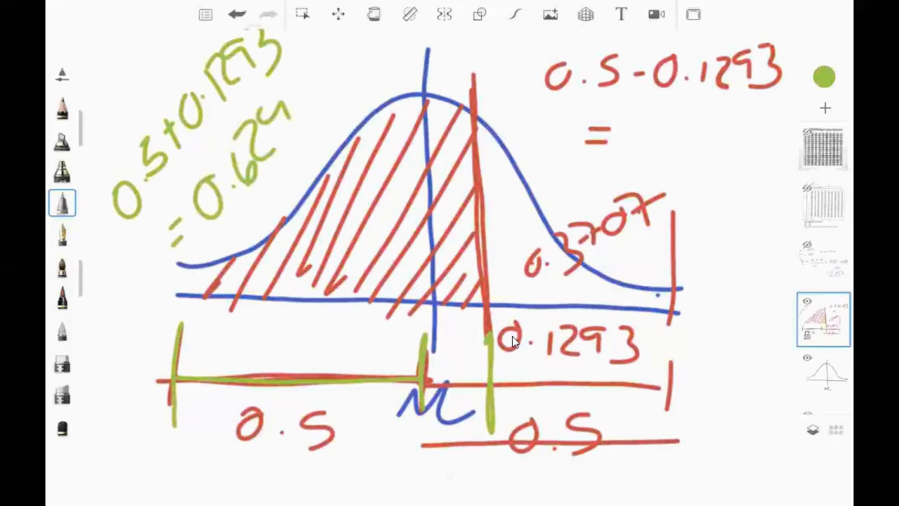
drag(284, 98, 305, 139)
drag(308, 71, 310, 118)
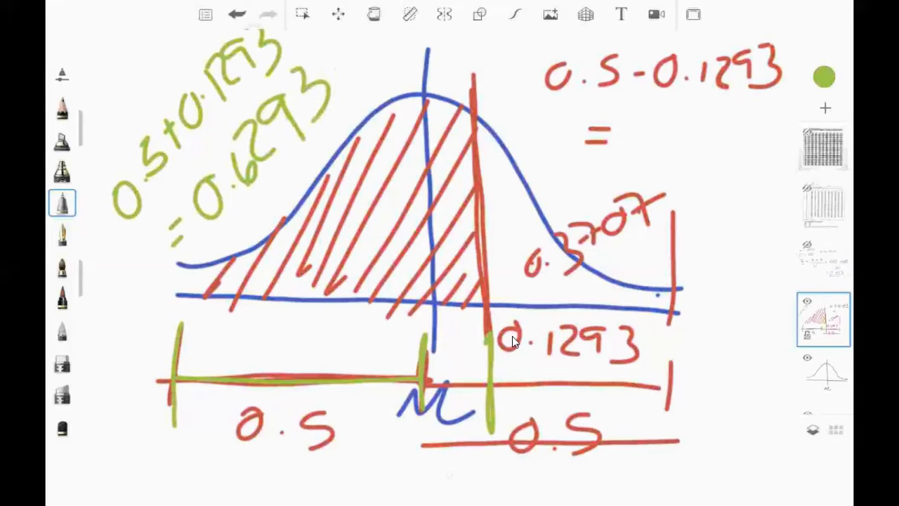
drag(204, 258, 329, 124)
click(344, 111)
drag(209, 278, 347, 110)
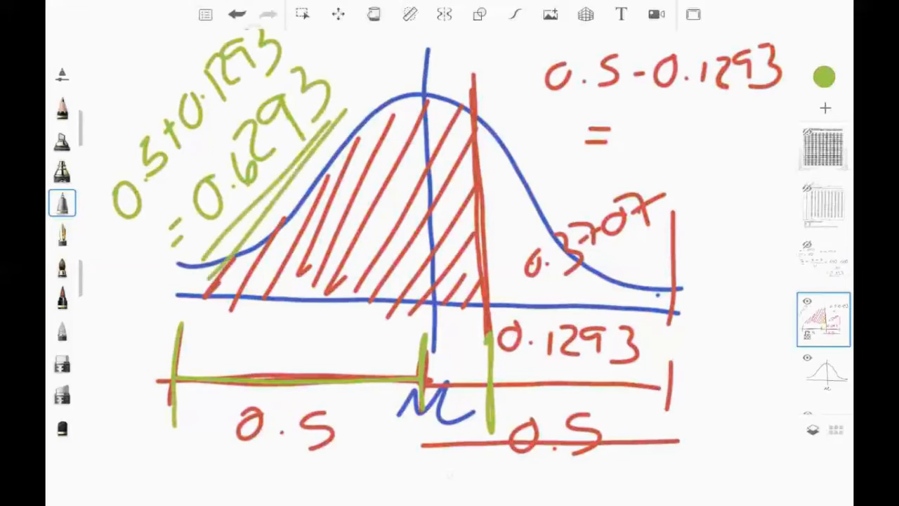
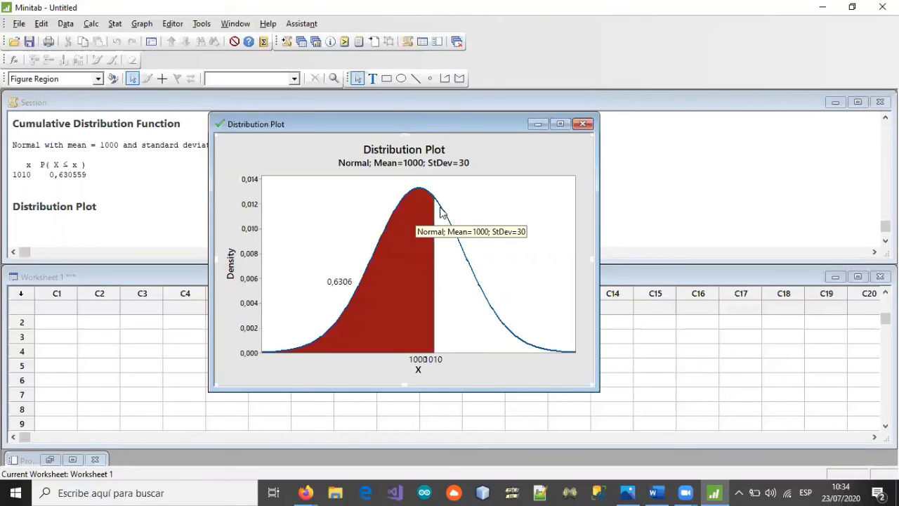
Copy the normal distribution plot from Minitab and place it below the 1010 result in the Word exercise document
right_click(489, 153)
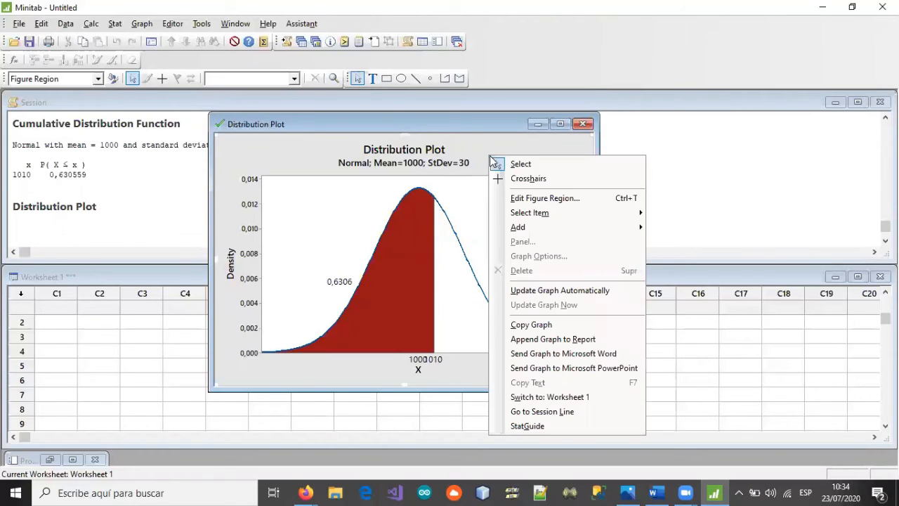
click(519, 323)
click(656, 492)
scroll(445, 334, up, 3)
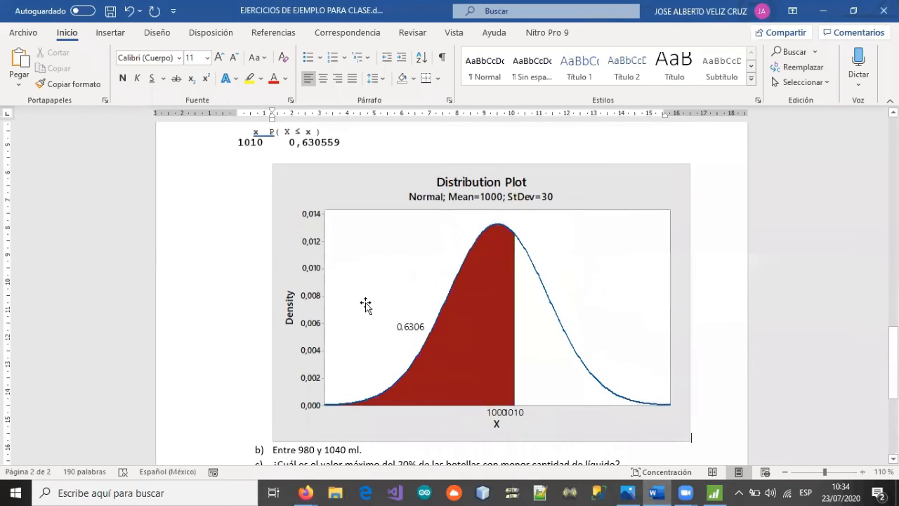
Insert a blank unnumbered line below item b, "Entre 980 y 1040 ml.", in the exercise document
scroll(353, 216, down, 5)
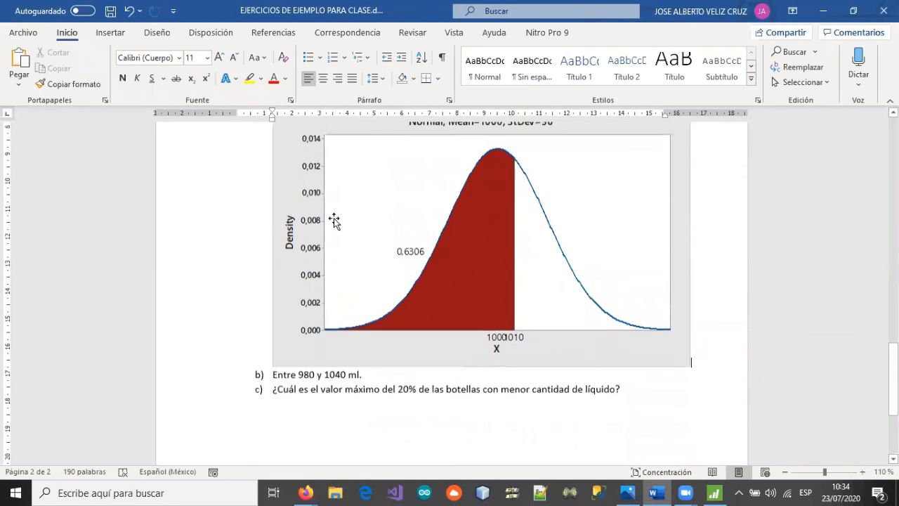
click(377, 281)
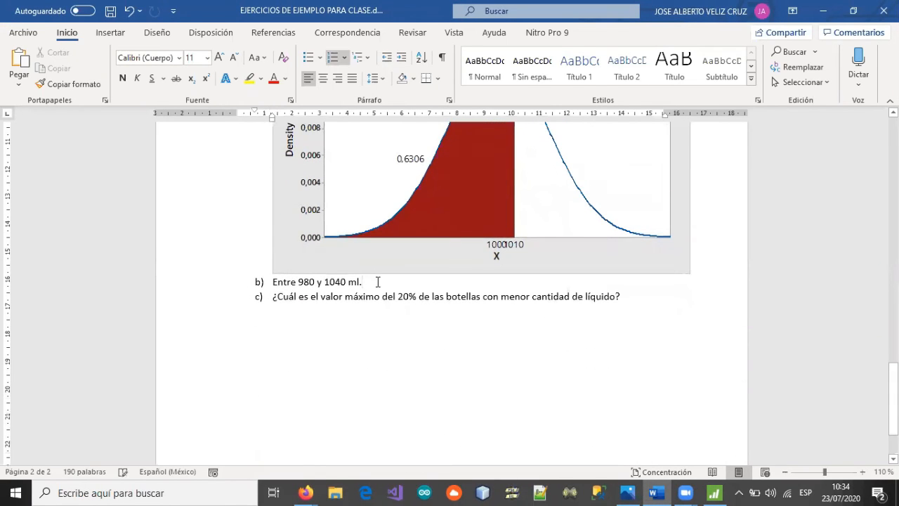
key(Return)
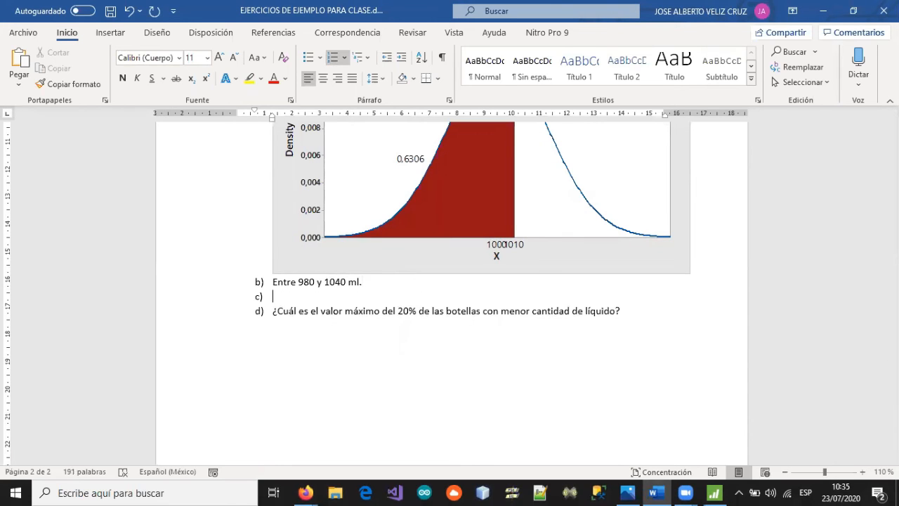
key(Return)
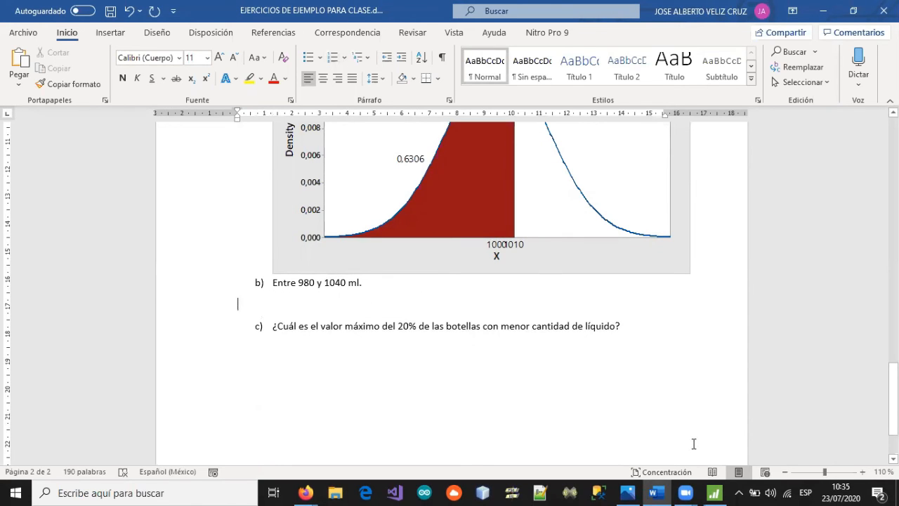
Switch to Minitab and close the existing distribution plot without saving it to a separate file
click(713, 492)
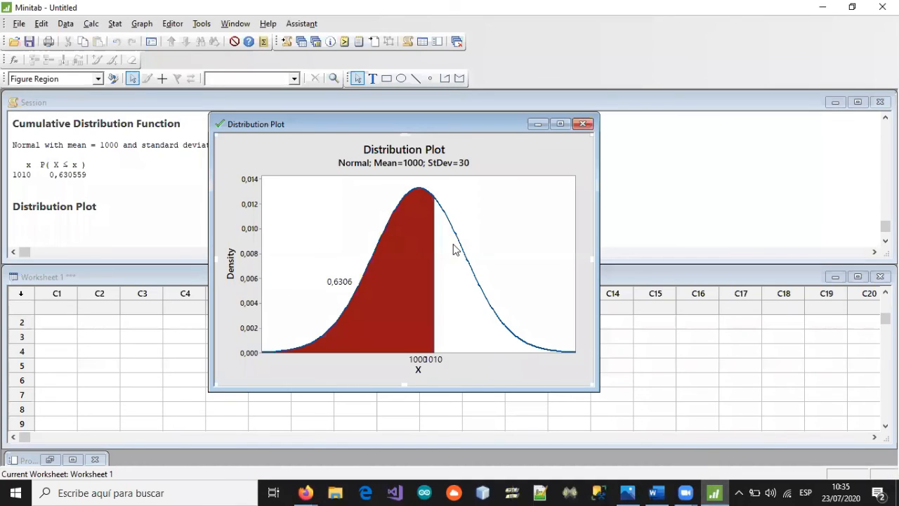
click(582, 124)
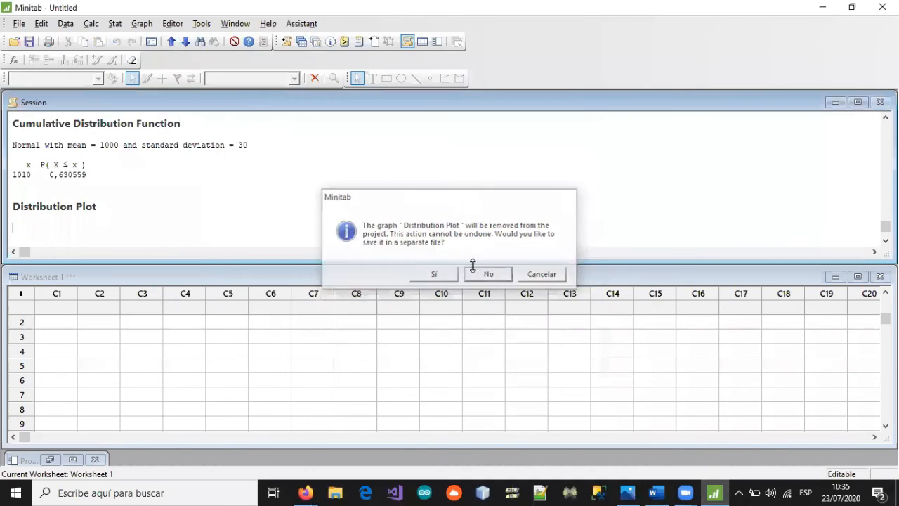
click(475, 271)
Create a View Probability distribution plot with the normal distribution, shading the middle area between X values 980 and 1040
click(142, 24)
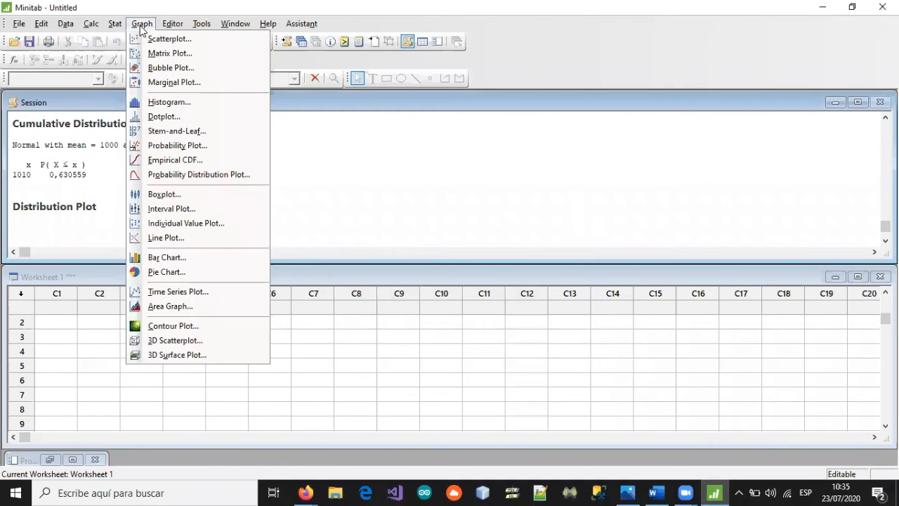
click(203, 174)
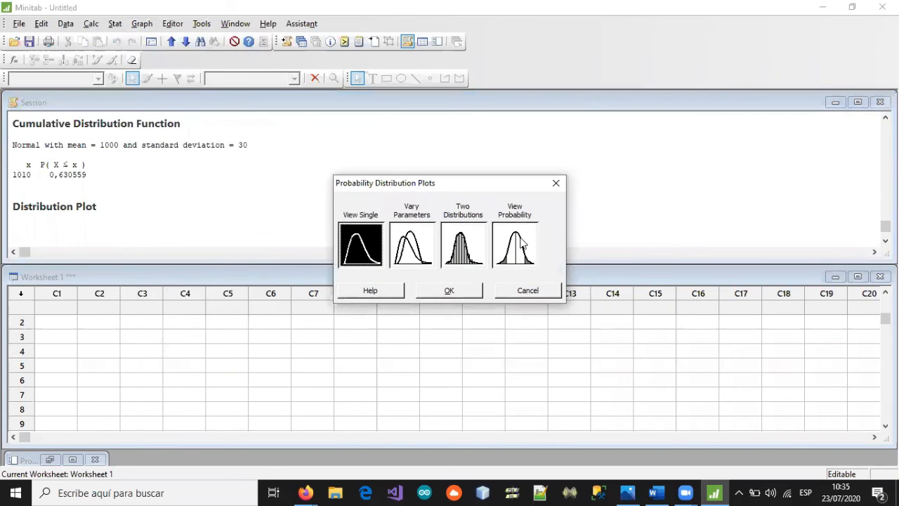
click(521, 243)
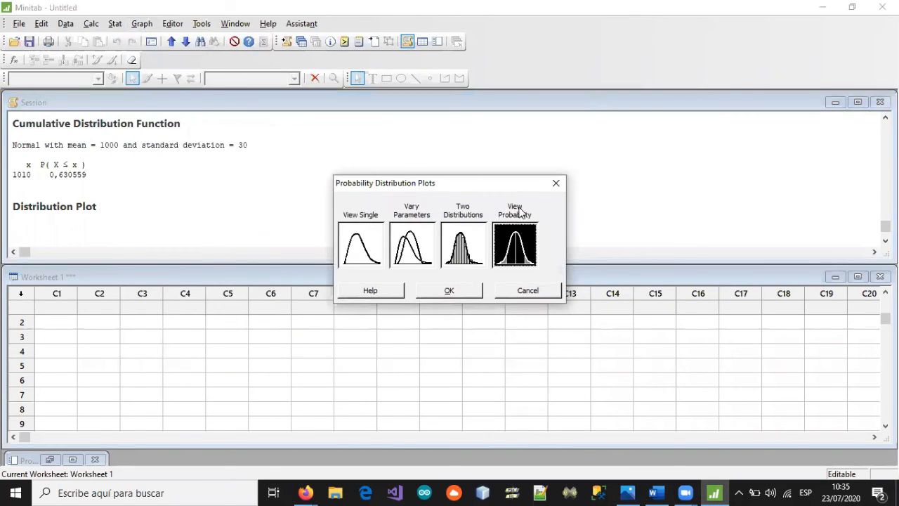
click(448, 291)
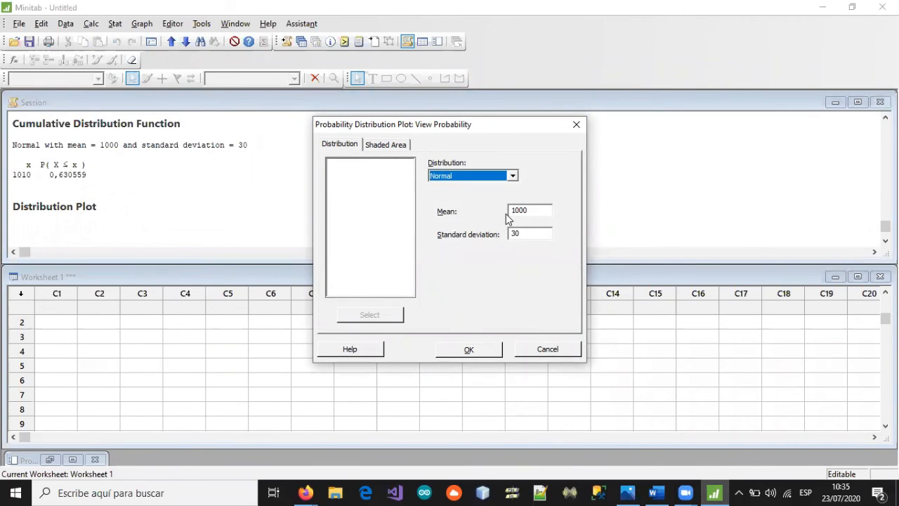
click(379, 148)
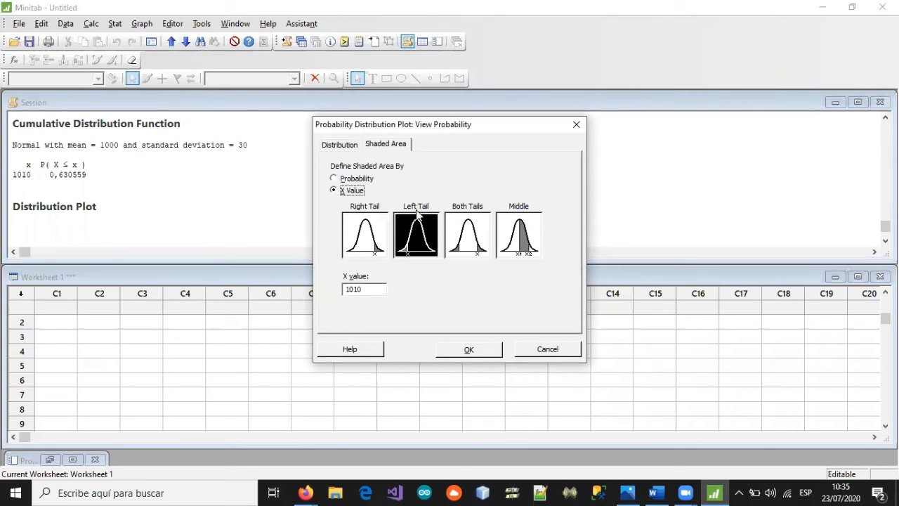
click(521, 242)
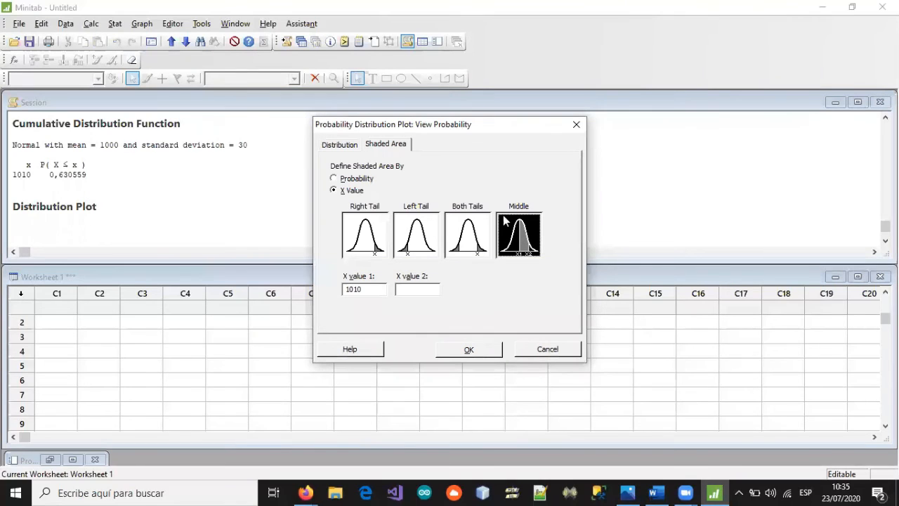
click(349, 288)
double_click(349, 289)
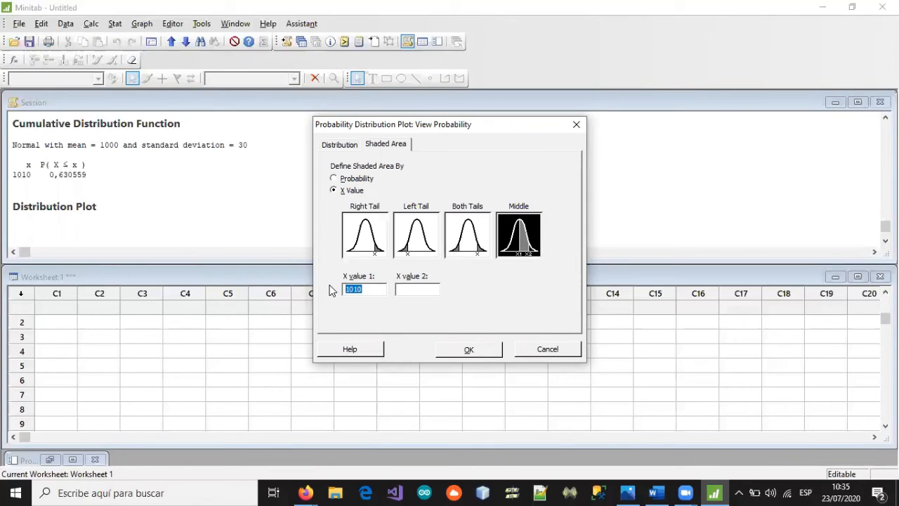
text(980)
click(401, 289)
text(1040)
click(462, 349)
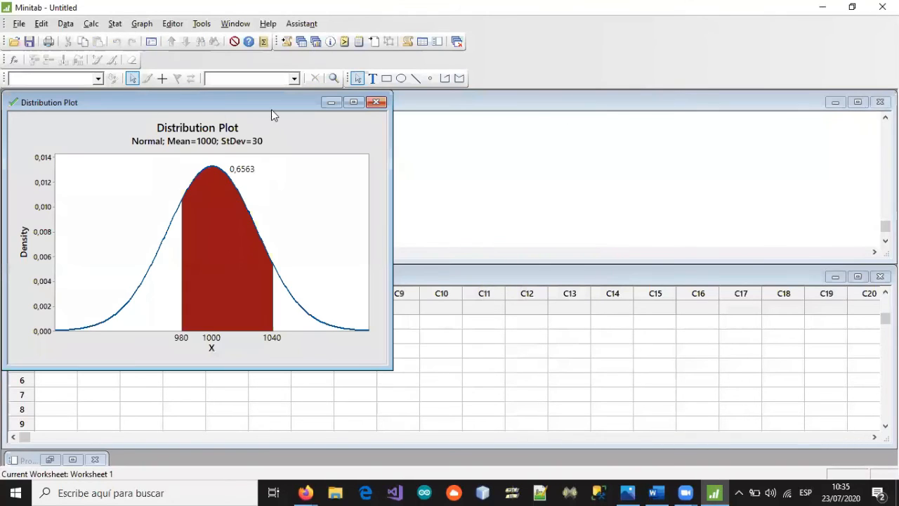
Copy the 980 to 1040 distribution plot from Minitab and paste it below item b in the Word document
drag(277, 111, 563, 127)
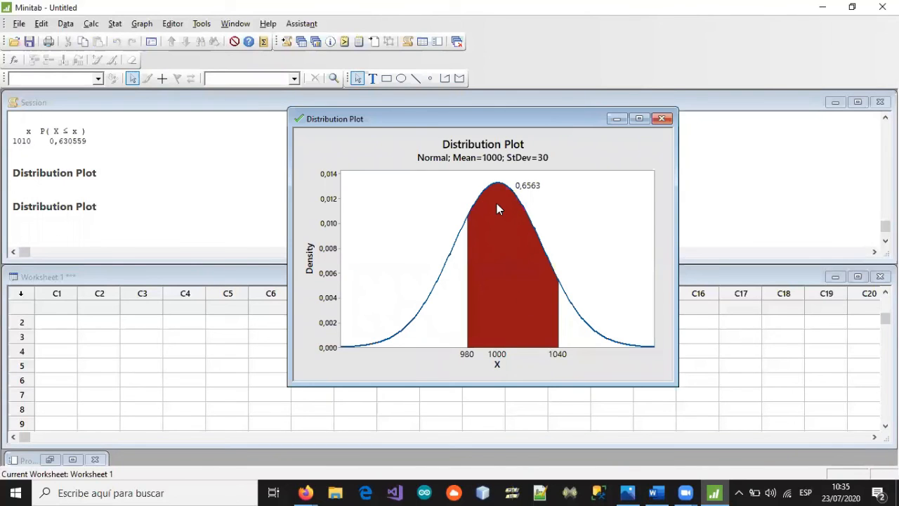
mouse_move(495, 211)
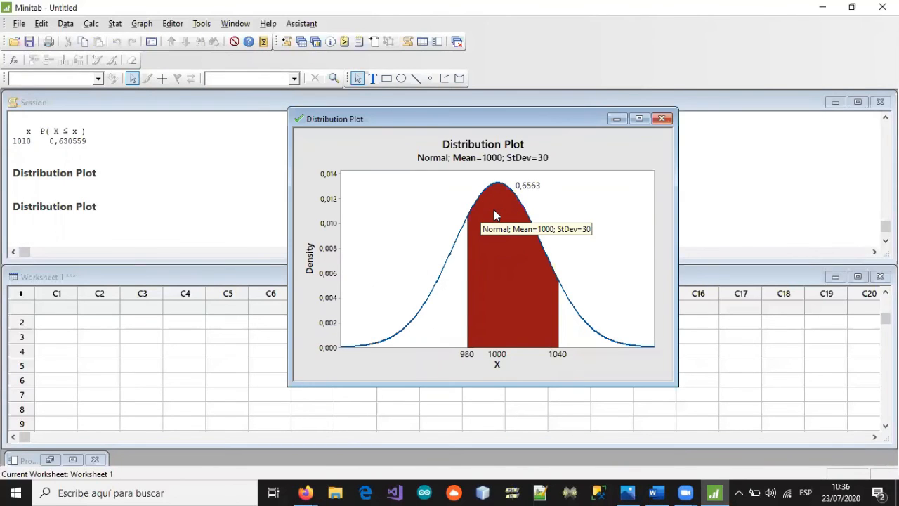
right_click(401, 148)
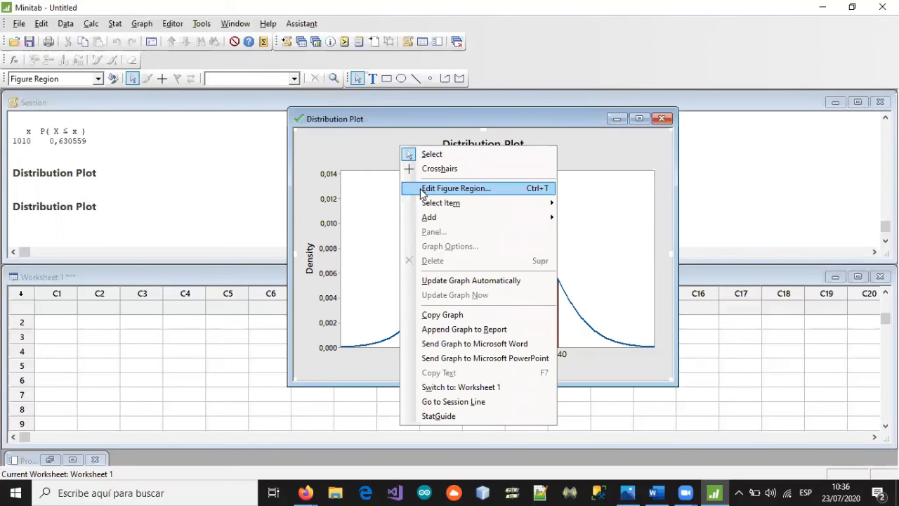
click(430, 315)
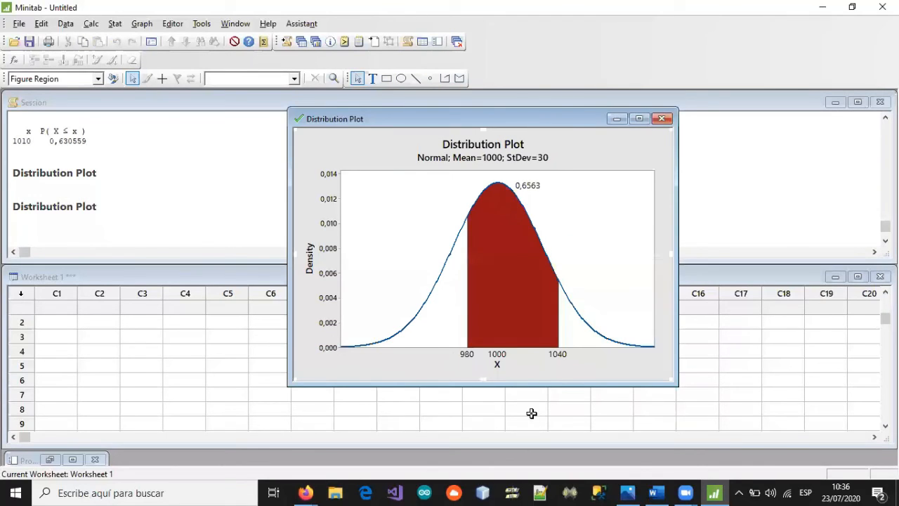
click(660, 492)
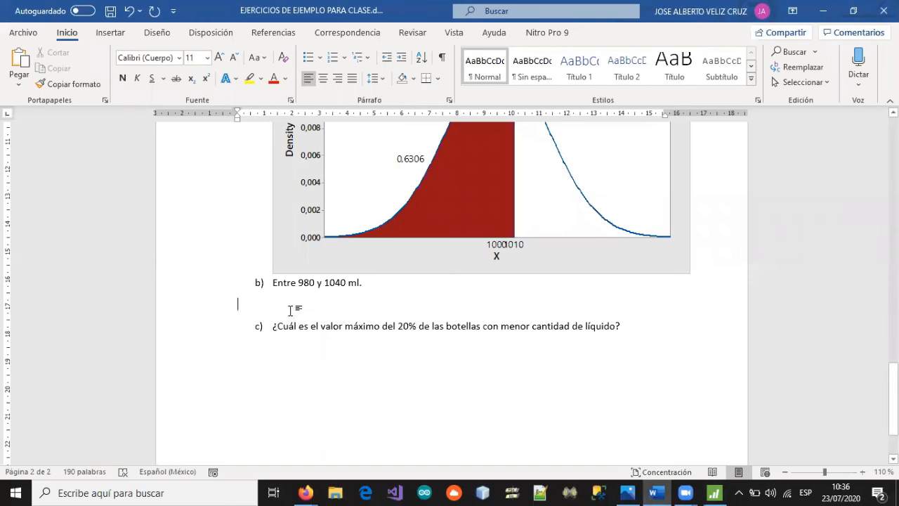
key(ctrl+v)
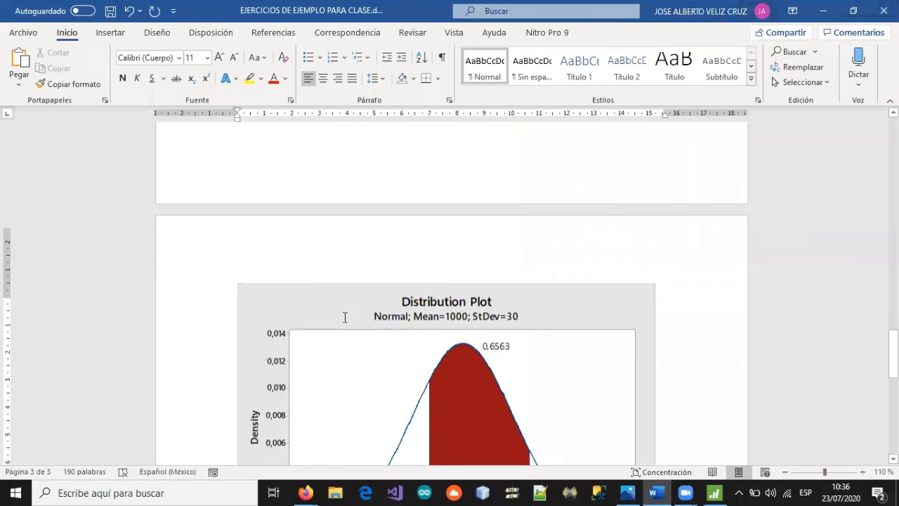
scroll(341, 316, up, 4)
scroll(341, 316, up, 3)
scroll(342, 316, down, 6)
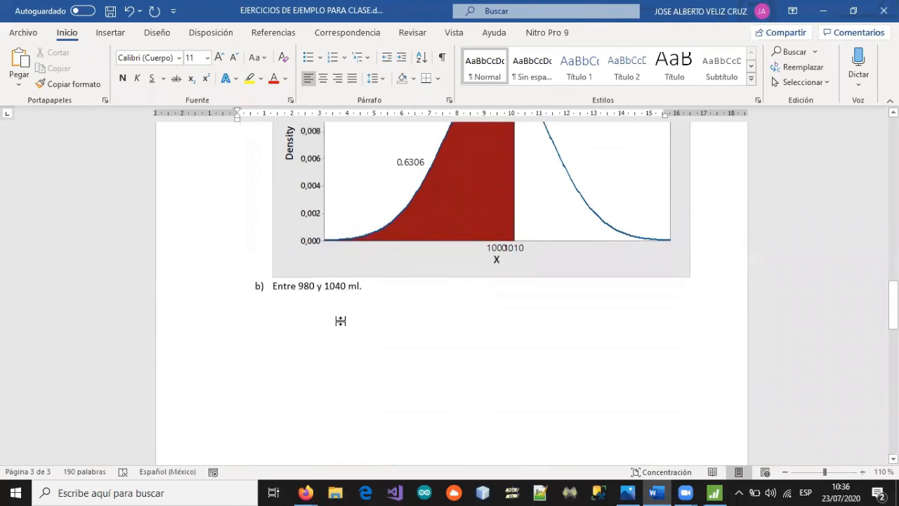
scroll(341, 322, down, 6)
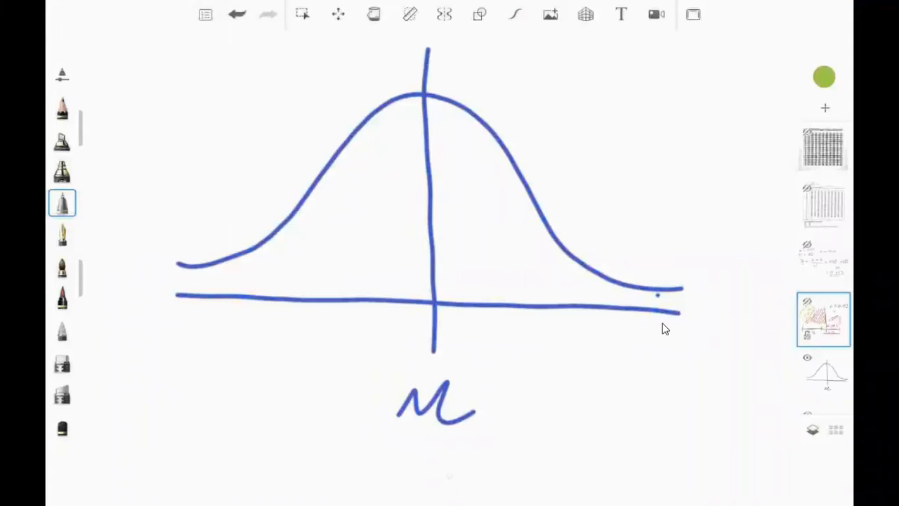
In the sketching app, show an empty layer without the curve and begin the green equation Z₁ = 980 − 10
key(ctrl+l)
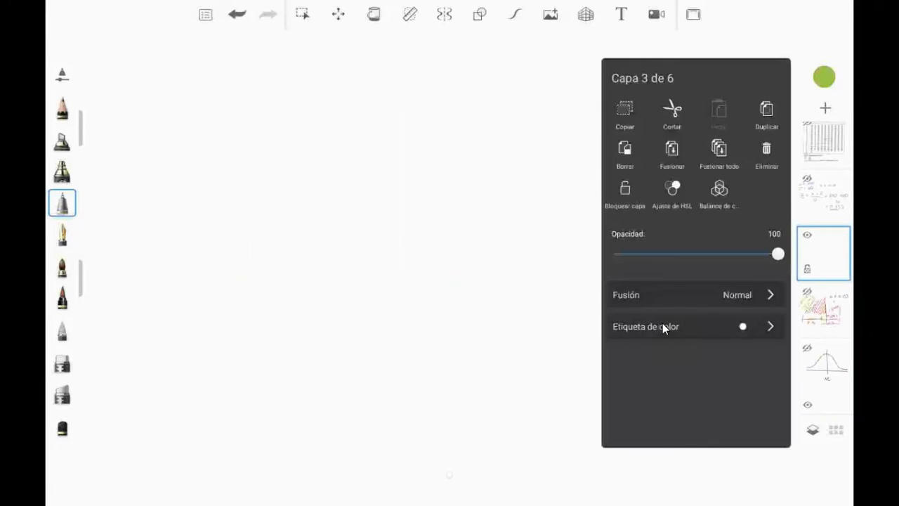
click(121, 93)
drag(102, 69, 159, 128)
click(220, 104)
drag(179, 91, 225, 92)
drag(190, 104, 278, 119)
drag(278, 76, 252, 81)
drag(317, 73, 342, 72)
drag(384, 88, 421, 100)
mouse_move(461, 67)
mouse_down()
mouse_move(434, 86)
mouse_move(446, 66)
mouse_up()
drag(482, 57, 496, 80)
drag(490, 55, 492, 100)
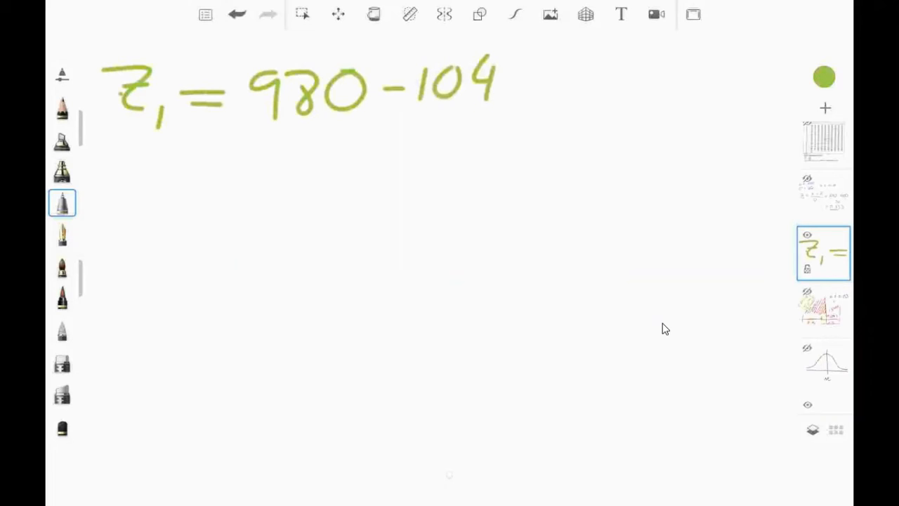
drag(517, 62, 520, 65)
click(505, 119)
drag(286, 128, 507, 118)
drag(361, 145, 351, 172)
drag(411, 135, 408, 137)
key(ctrl+z)
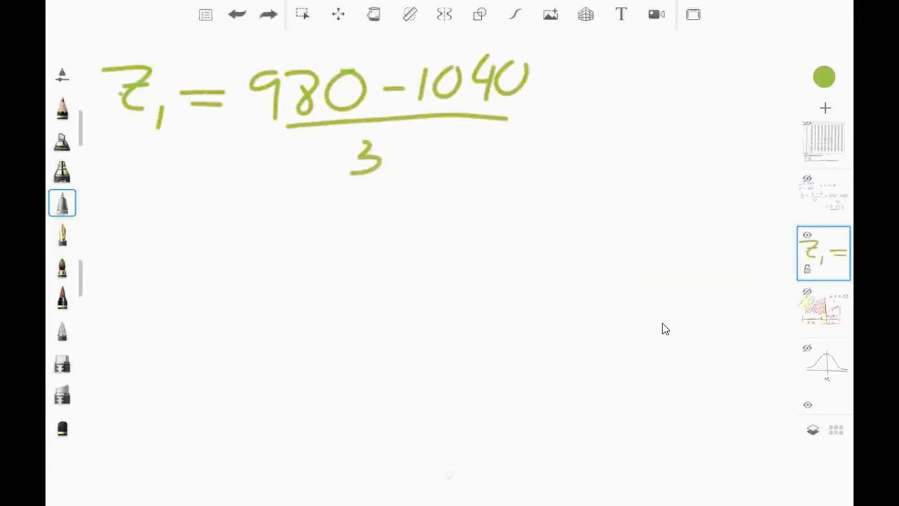
key(ctrl+z)
key(ctrl+z)
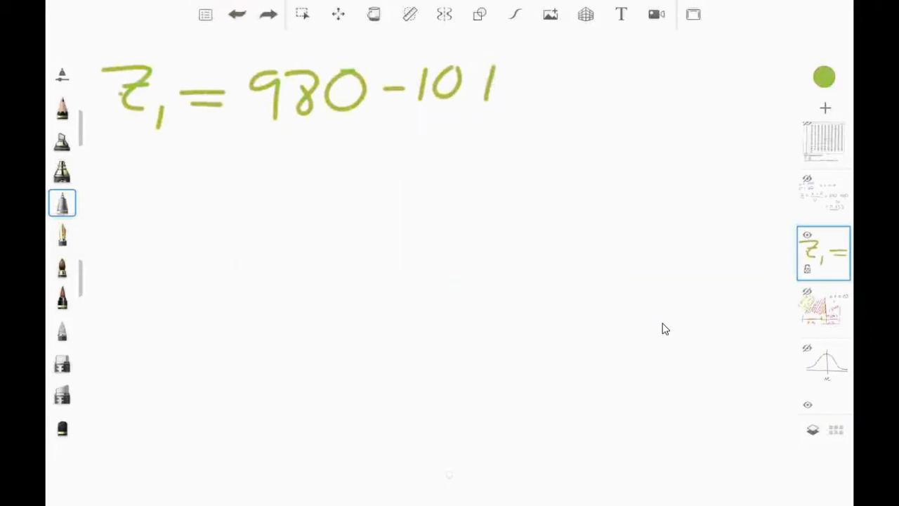
key(ctrl+z)
Complete the subtracted value as 1000, put the Z₁ numerator over 30, and add an equals sign
mouse_move(470, 78)
mouse_down()
mouse_move(494, 69)
mouse_move(469, 83)
mouse_up()
drag(515, 69, 535, 71)
drag(269, 130, 532, 126)
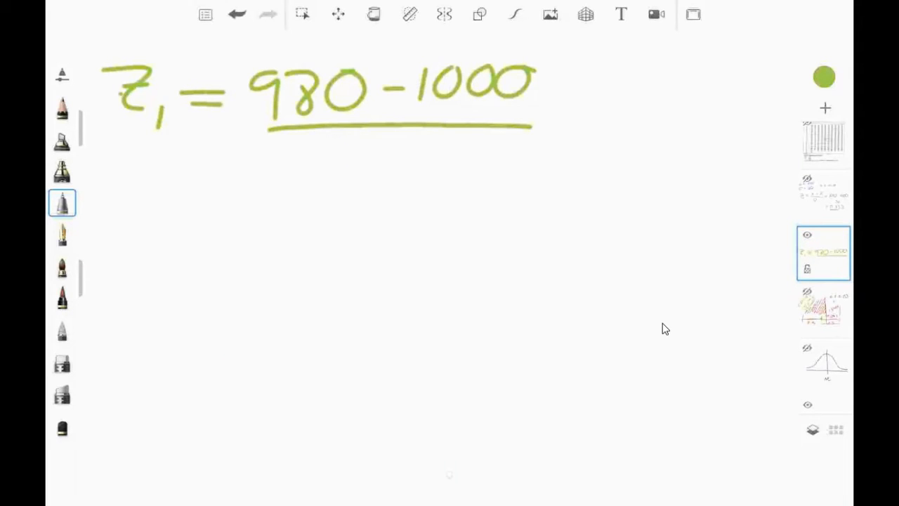
drag(350, 153, 349, 185)
click(414, 153)
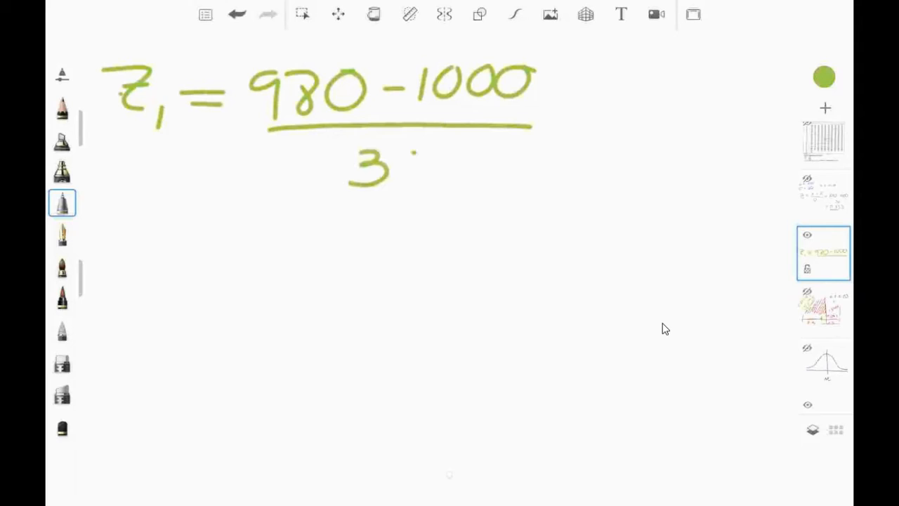
drag(416, 148, 414, 150)
drag(548, 104, 572, 101)
drag(547, 121, 567, 118)
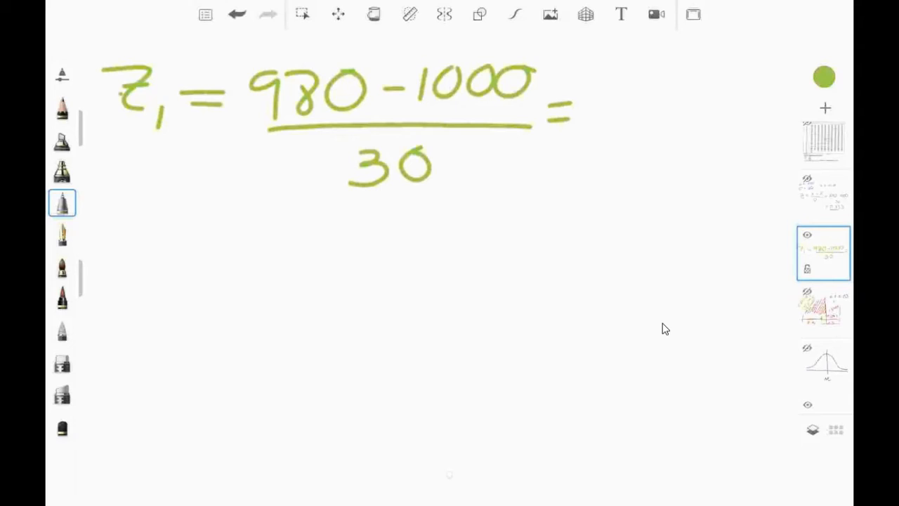
Write −0.666 in green as the result of the Z₁ equation
drag(593, 87, 639, 70)
click(667, 92)
drag(697, 72, 680, 93)
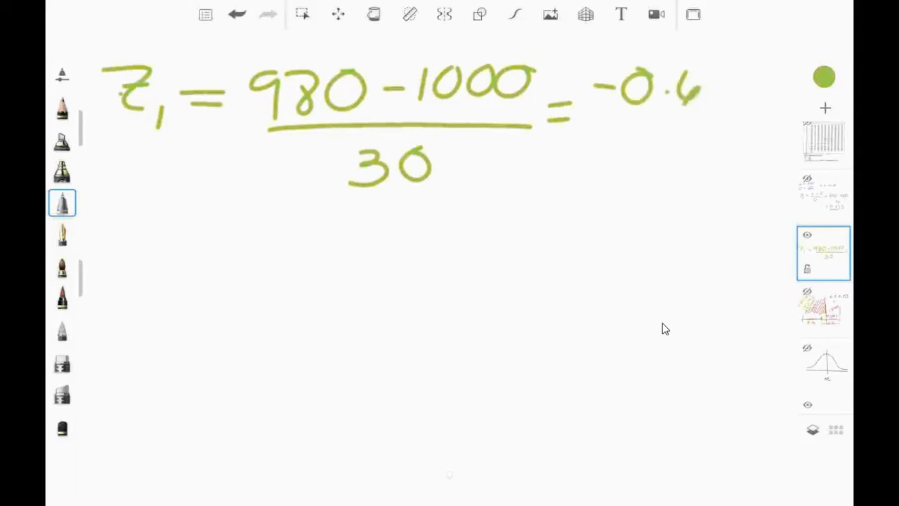
drag(722, 72, 706, 97)
drag(754, 72, 738, 96)
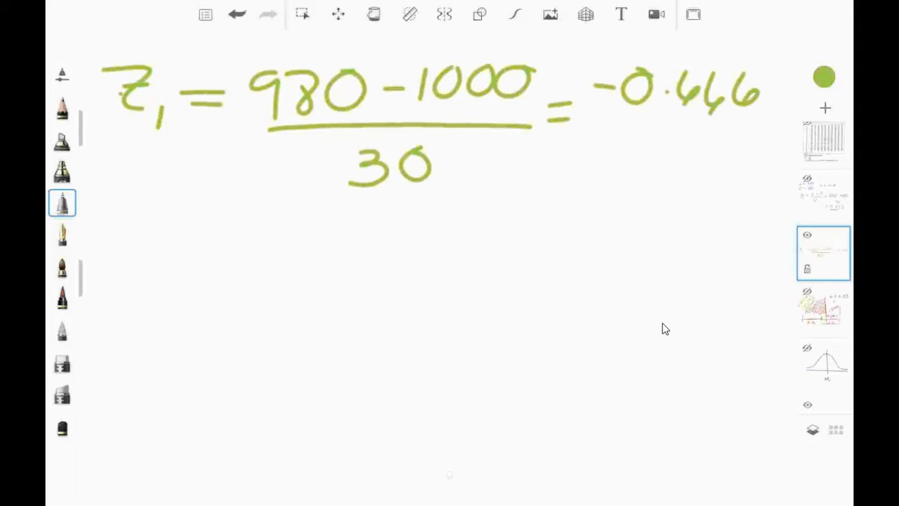
Write Z₂ = 1040 − 1000 in green below the Z₁ equation
click(149, 287)
mouse_move(116, 239)
mouse_down()
mouse_move(155, 287)
mouse_move(186, 307)
mouse_up()
click(239, 270)
drag(215, 257, 246, 255)
drag(217, 271, 241, 270)
drag(282, 238, 279, 272)
drag(329, 240, 367, 257)
drag(361, 231, 362, 268)
drag(395, 232, 396, 233)
mouse_move(426, 251)
mouse_down()
mouse_move(445, 250)
mouse_move(460, 264)
mouse_up()
drag(493, 237, 491, 239)
mouse_move(524, 237)
mouse_down()
mouse_move(528, 258)
mouse_move(507, 254)
mouse_up()
drag(562, 227, 561, 230)
Draw a fraction bar under the Z₂ numerator, write 30 as the denominator, and add an equals sign
drag(271, 282, 567, 287)
mouse_move(373, 313)
mouse_down()
mouse_move(395, 322)
mouse_move(359, 343)
mouse_up()
drag(432, 305, 433, 306)
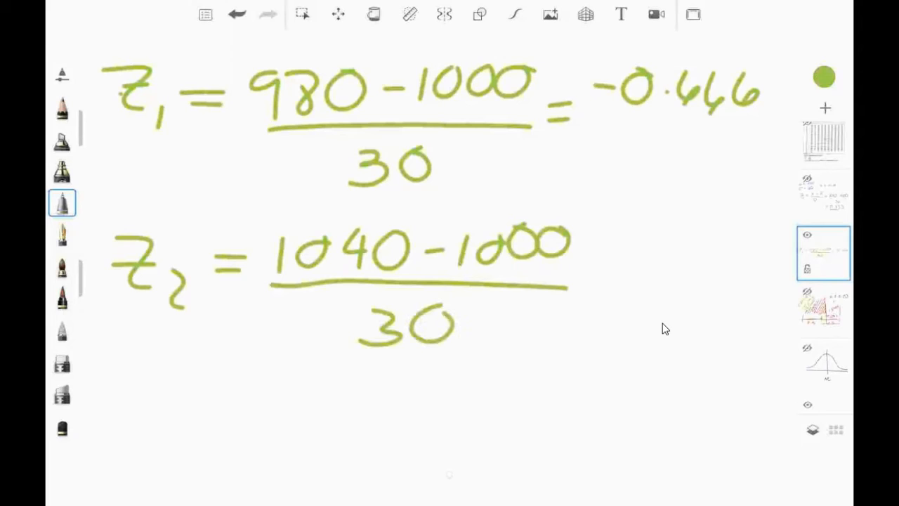
drag(590, 243, 621, 243)
drag(589, 252, 622, 251)
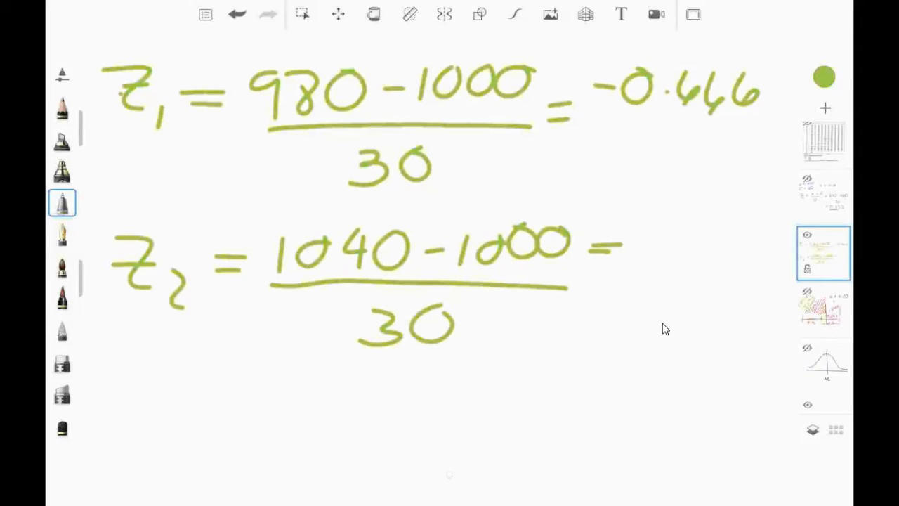
Write the decimal result of the Z₂ equation in green after its equals sign
drag(656, 241, 639, 283)
click(669, 270)
drag(681, 241, 680, 275)
drag(718, 240, 716, 281)
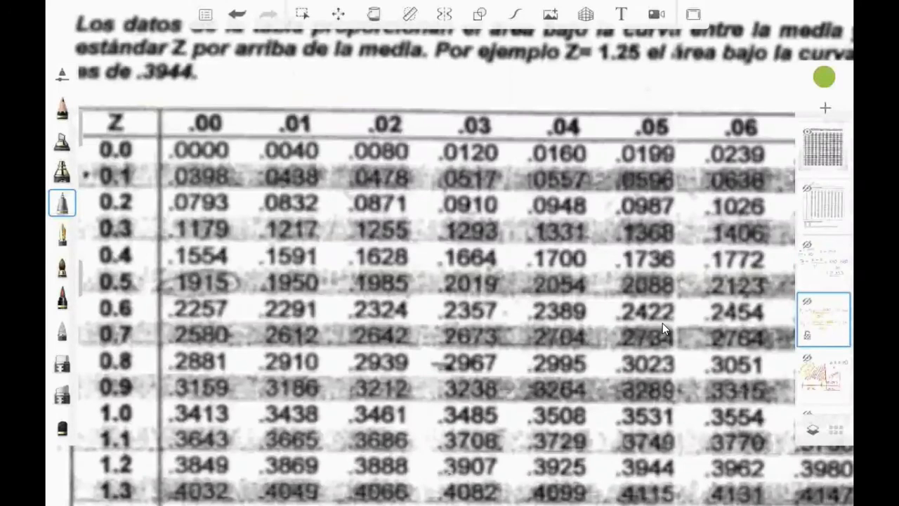
Activate the visible z-table layer and circle .2454, the 1.3 row label and .4082 in green
click(664, 329)
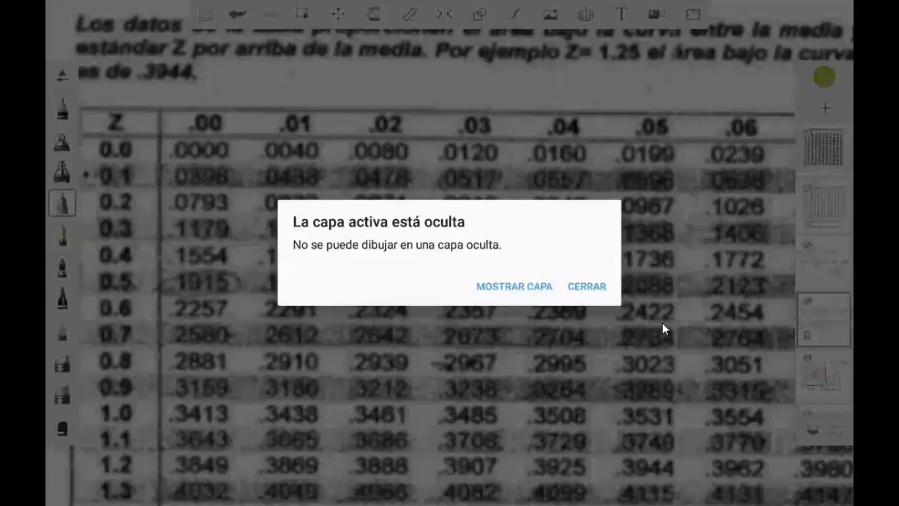
click(664, 329)
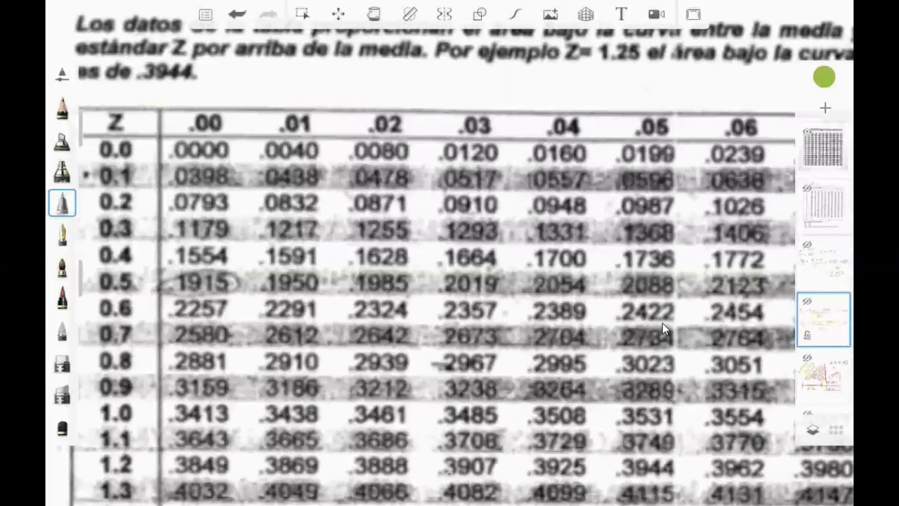
click(824, 149)
scroll(664, 328, down, 2)
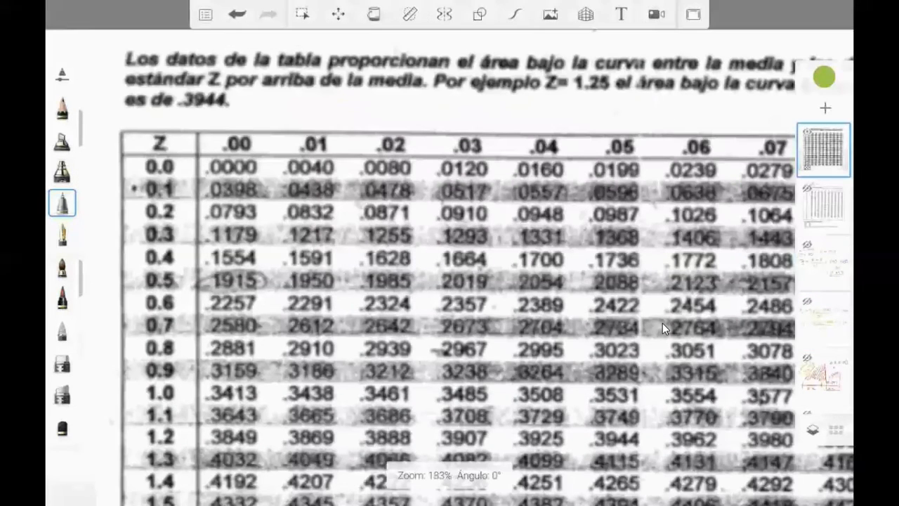
scroll(664, 329, down, 1)
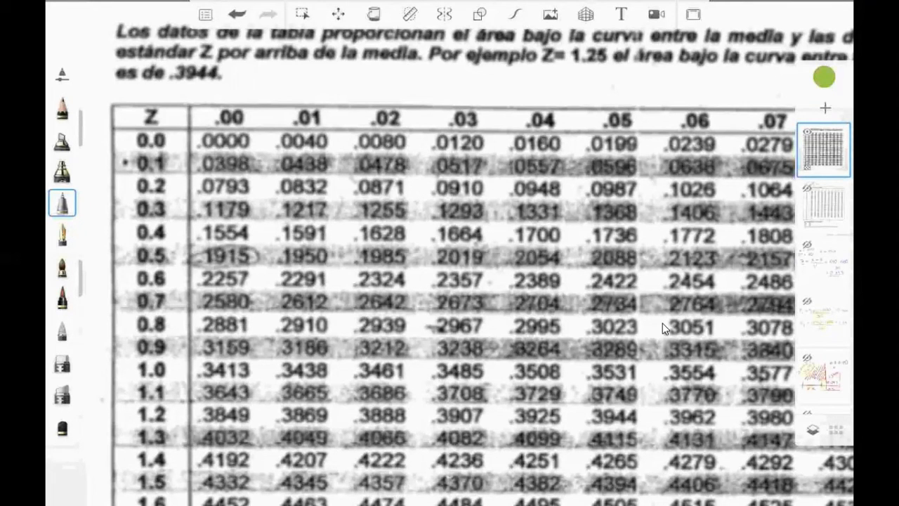
mouse_move(670, 271)
mouse_down()
mouse_move(699, 268)
mouse_move(664, 275)
mouse_up()
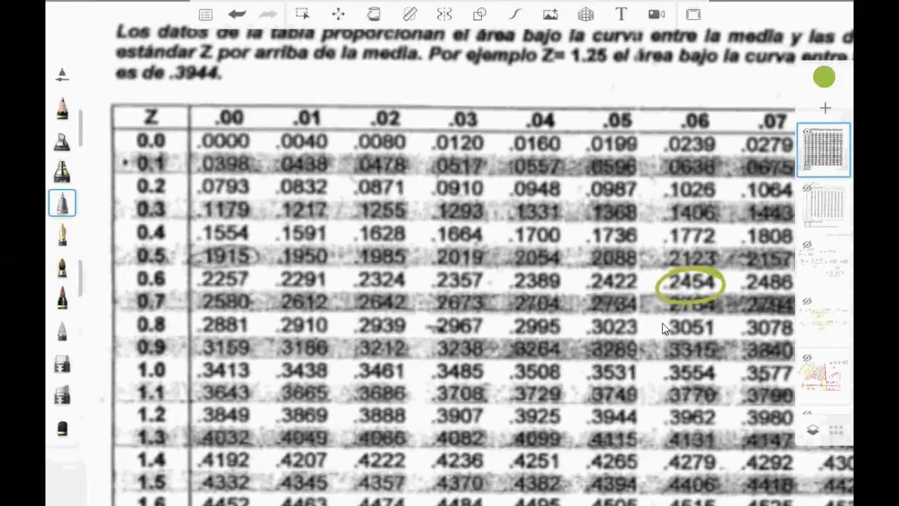
drag(152, 429, 157, 428)
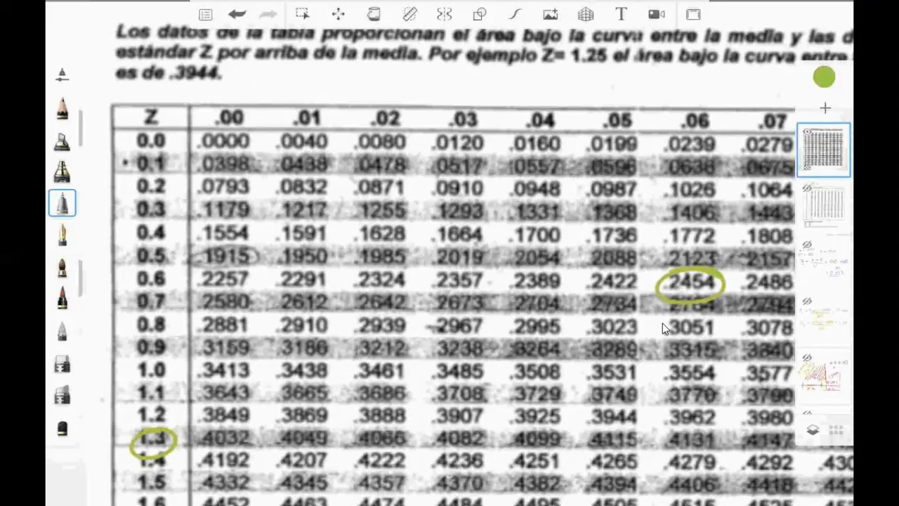
mouse_move(435, 427)
mouse_down()
mouse_move(485, 422)
mouse_move(434, 427)
mouse_up()
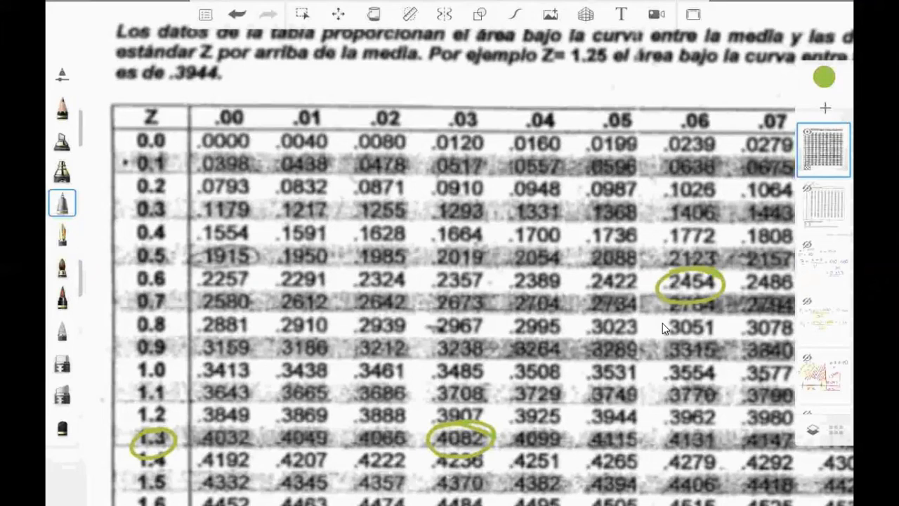
Hide the z table, show the blue bell curve and add an empty layer directly above it
key(h)
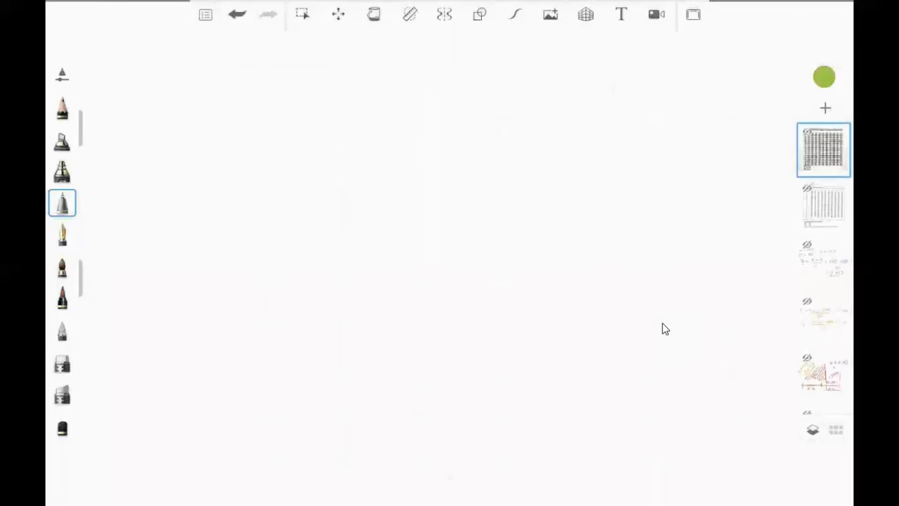
scroll(823, 281, down, 2)
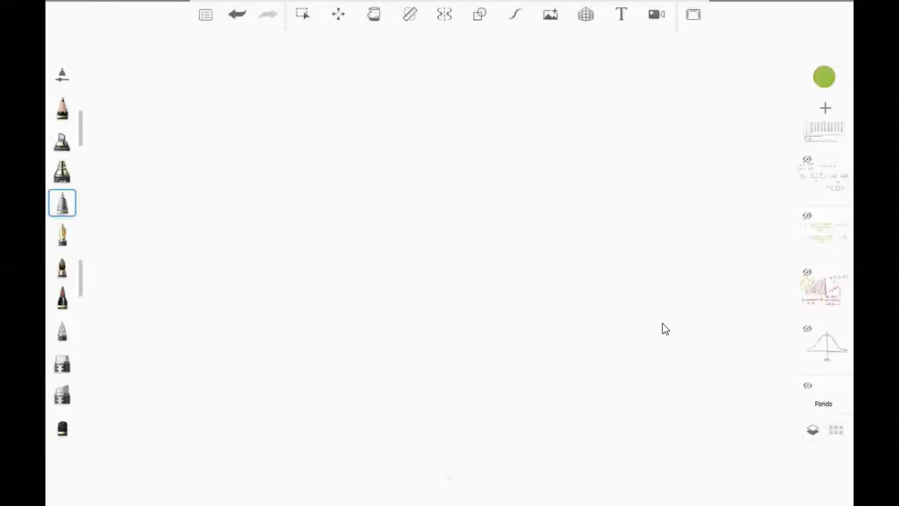
click(823, 347)
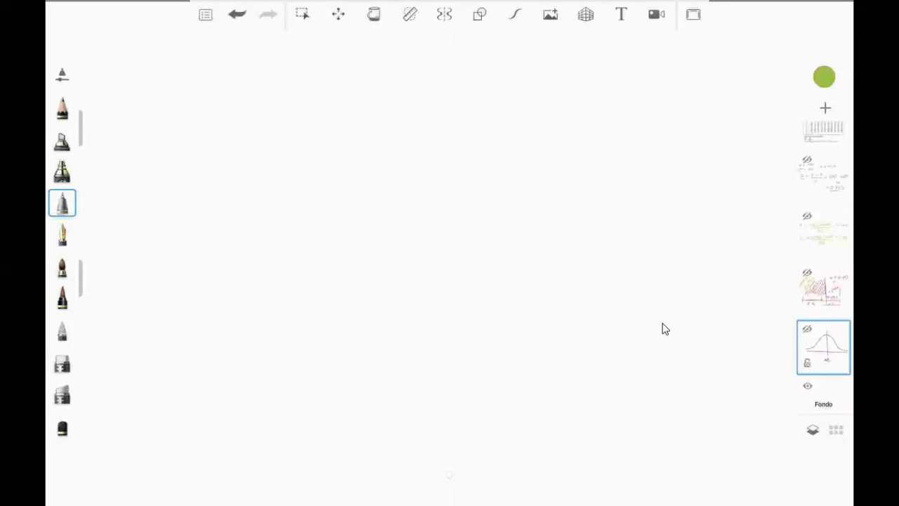
click(825, 107)
click(807, 386)
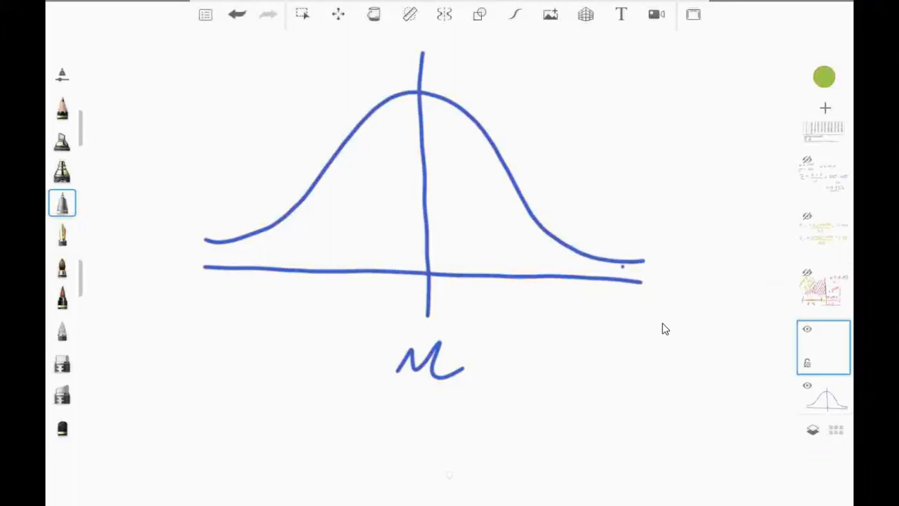
Draw a green bracket under the half of the curve below the mean and label it 0.5
drag(422, 327, 422, 374)
mouse_move(414, 345)
mouse_down()
mouse_move(327, 338)
mouse_move(199, 375)
mouse_up()
click(266, 366)
drag(267, 370, 266, 372)
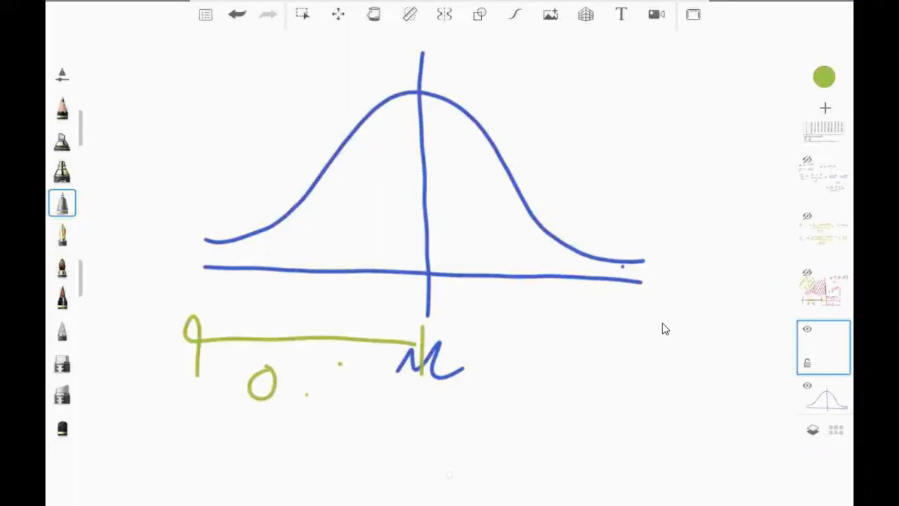
drag(347, 365, 322, 401)
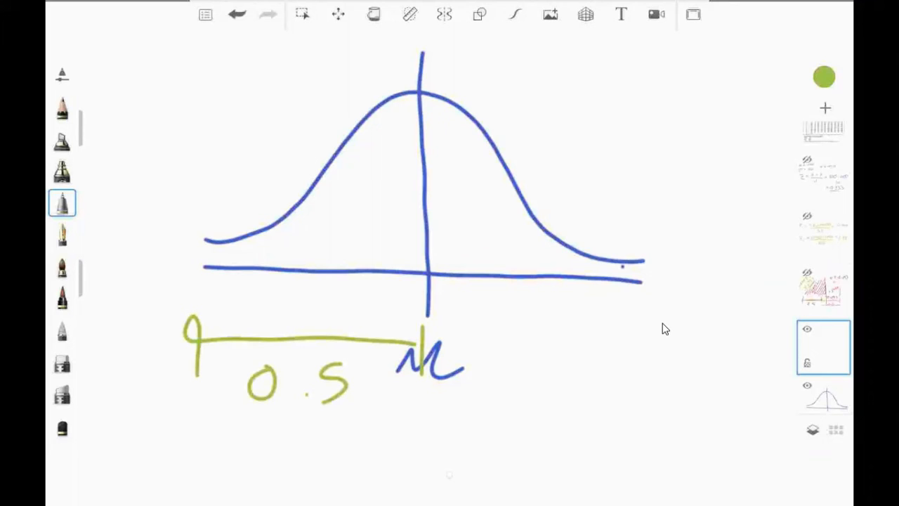
Draw a green vertical line through the curve below the mean and label it 0.2454 above
drag(334, 107, 332, 306)
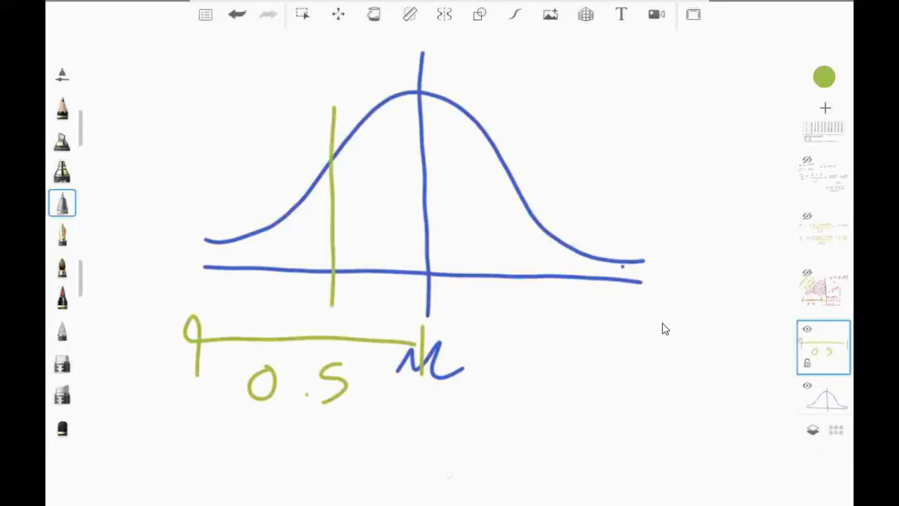
drag(276, 87, 321, 95)
click(295, 104)
drag(317, 55, 335, 72)
drag(328, 49, 328, 81)
drag(357, 48, 351, 47)
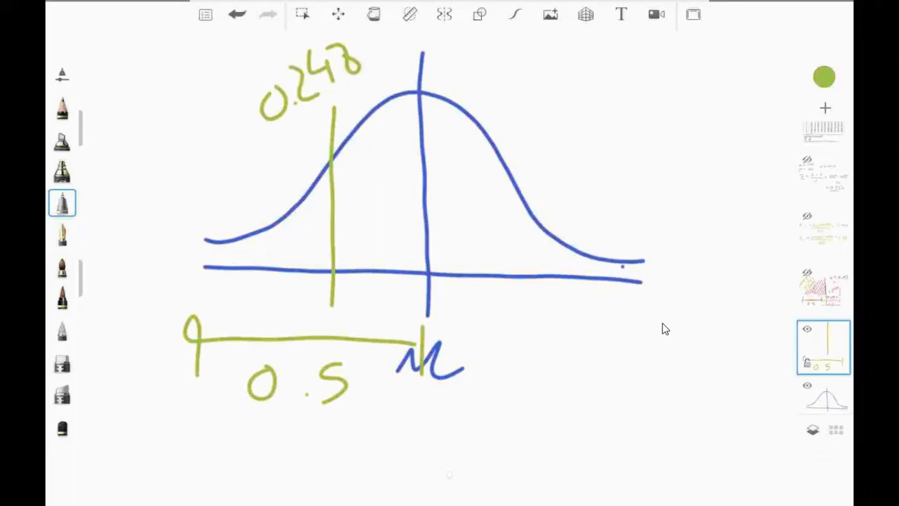
click(237, 14)
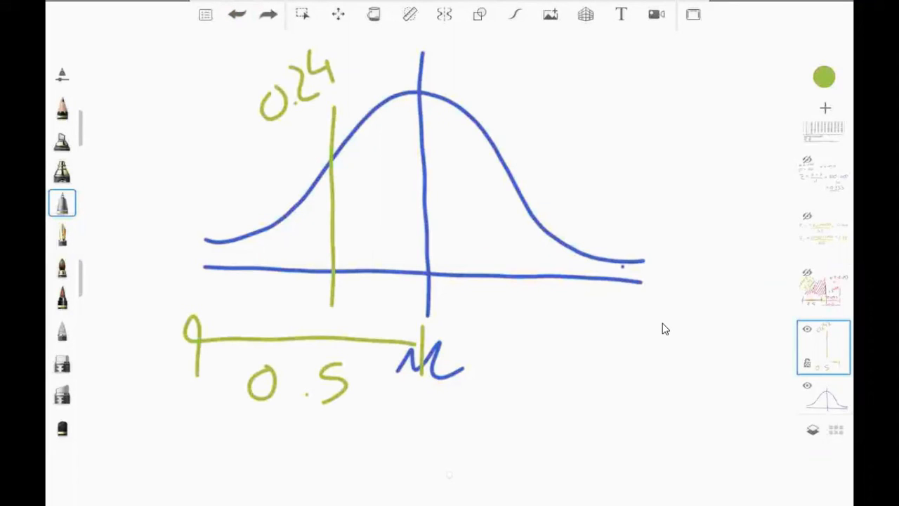
scroll(823, 274, up, 2)
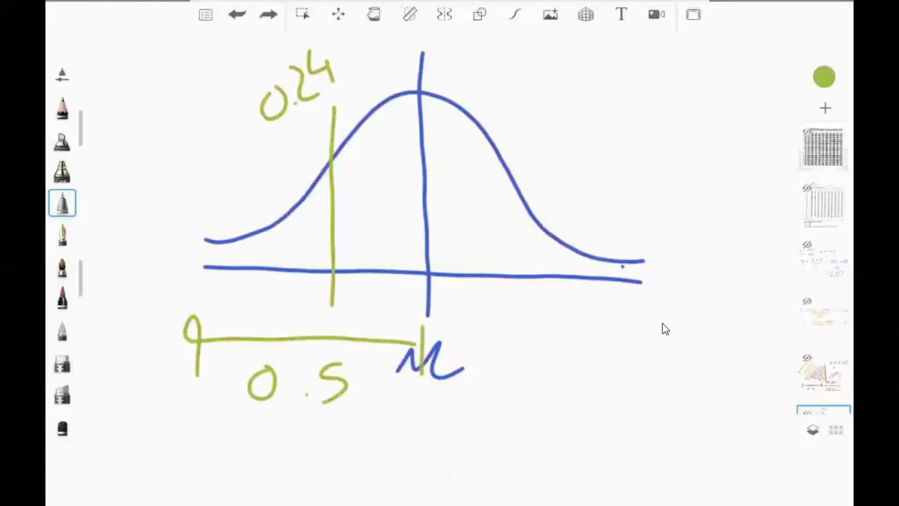
scroll(824, 274, down, 1)
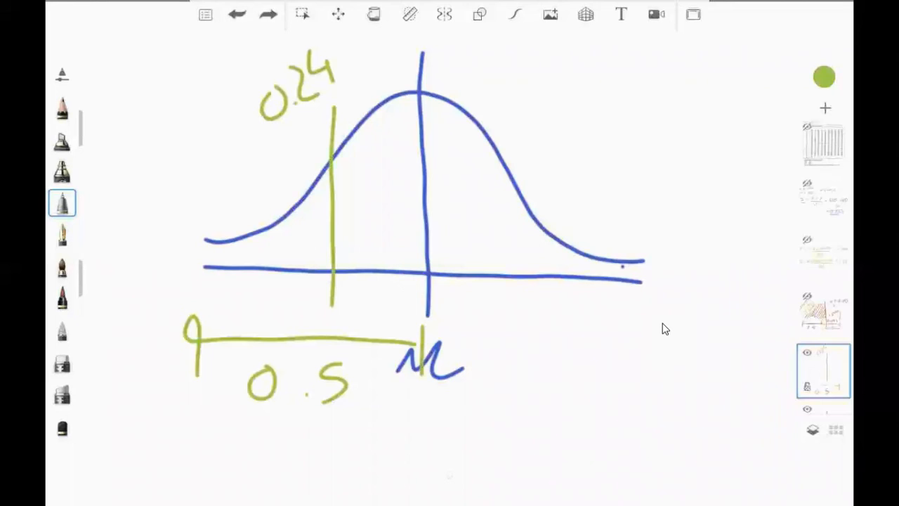
scroll(823, 274, down, 1)
mouse_move(357, 48)
mouse_down()
mouse_move(336, 79)
mouse_move(379, 66)
mouse_up()
drag(360, 31, 358, 57)
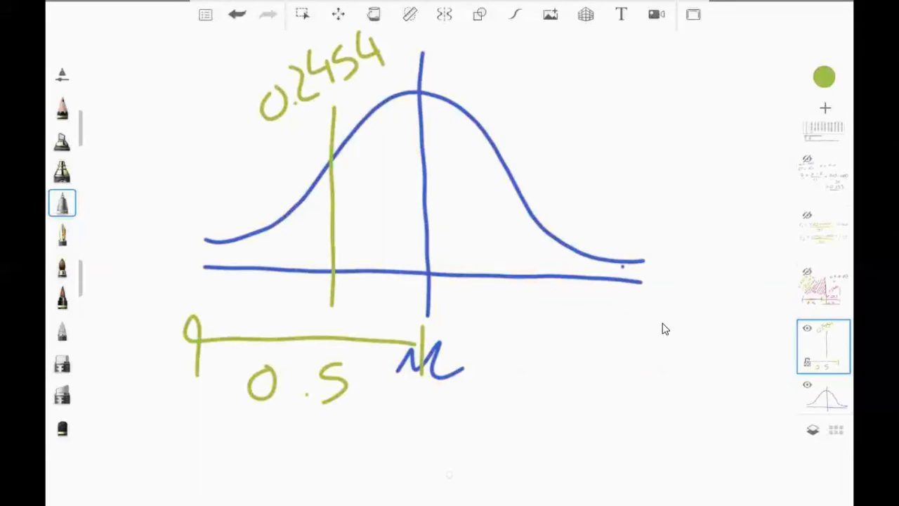
Draw a green bracket under the half of the curve above the mean and label it 0.5
mouse_move(444, 352)
mouse_down()
mouse_move(635, 356)
mouse_move(647, 382)
mouse_up()
click(510, 385)
drag(516, 387, 511, 390)
click(548, 415)
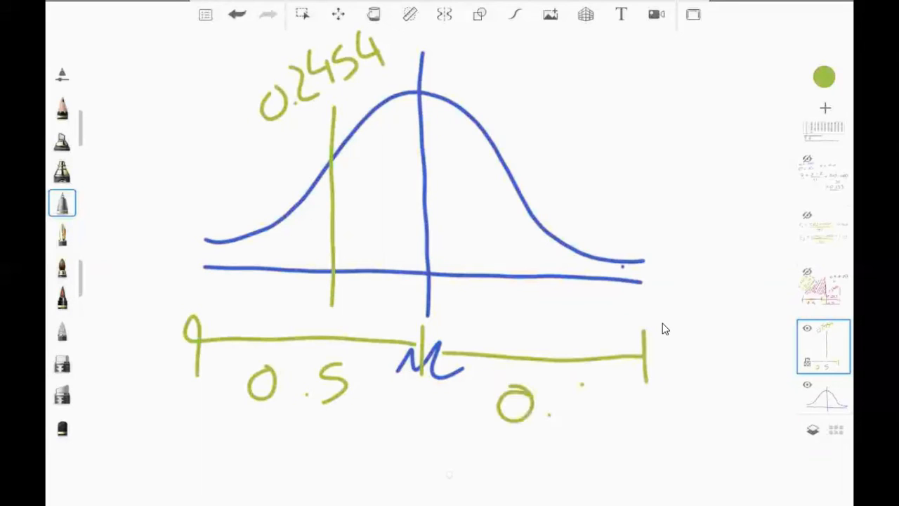
drag(567, 385, 562, 419)
drag(568, 384, 599, 383)
Draw a green vertical line through the curve above the mean and label it 0.4082
drag(554, 192, 558, 326)
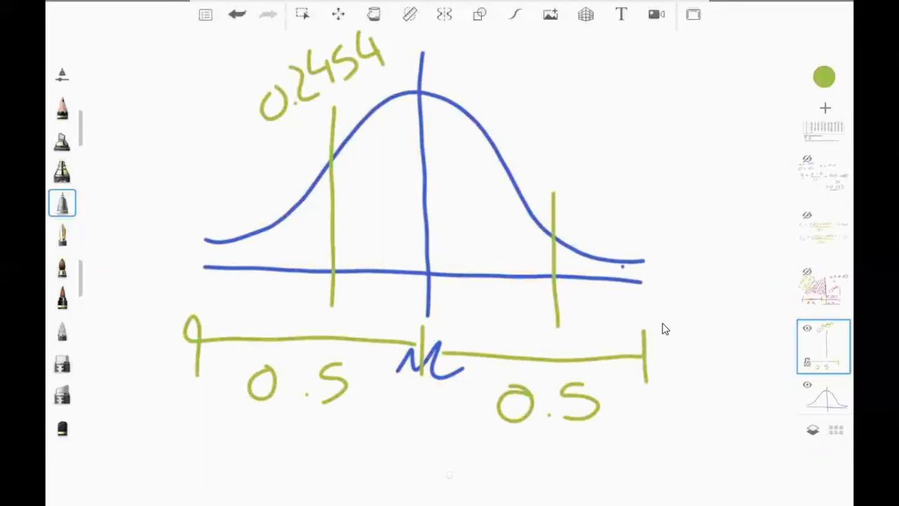
drag(548, 126, 550, 187)
drag(548, 67, 549, 125)
drag(573, 99, 618, 88)
click(581, 116)
drag(612, 85, 615, 106)
drag(603, 72, 596, 95)
drag(635, 71, 663, 59)
click(653, 68)
mouse_move(681, 80)
mouse_down()
mouse_move(701, 76)
mouse_move(675, 77)
mouse_up()
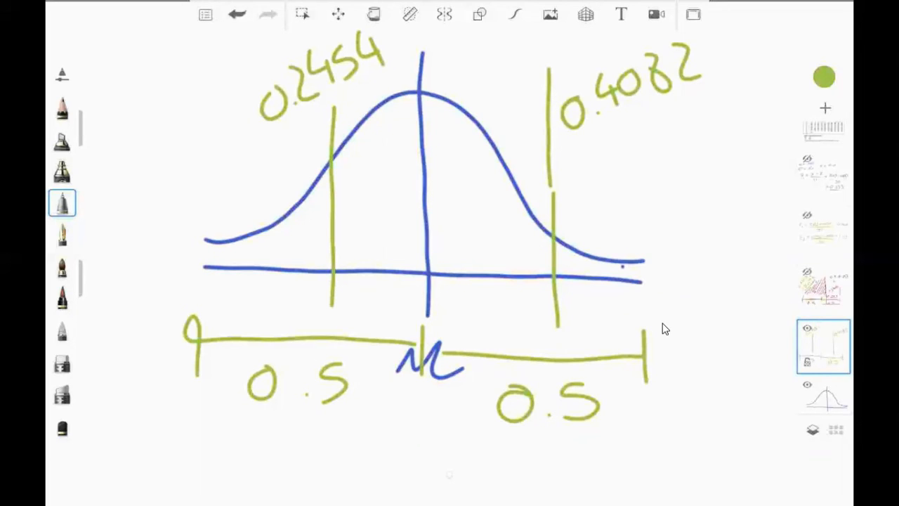
Write 980 under the 0.2454 line and 1040 under the 0.4082 line in green
drag(299, 298, 306, 326)
mouse_move(322, 301)
mouse_down()
mouse_move(331, 317)
mouse_move(330, 302)
mouse_up()
drag(357, 295, 360, 297)
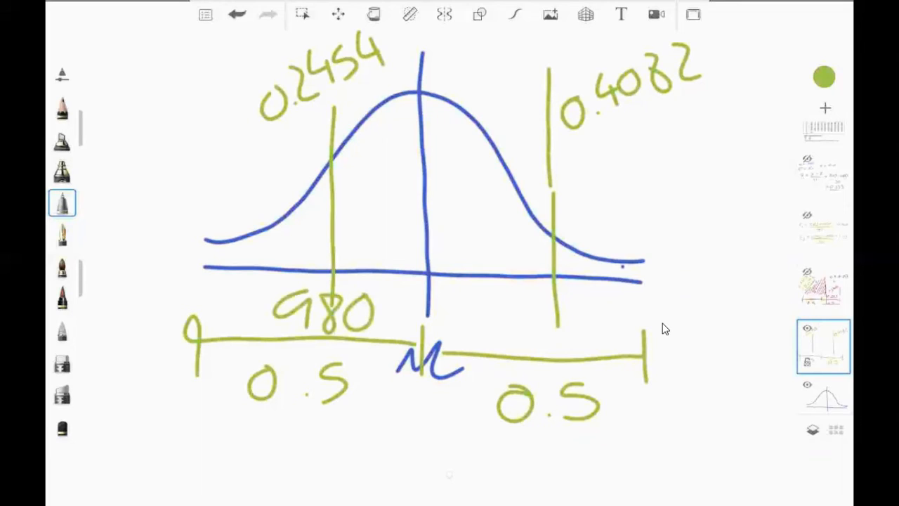
mouse_move(534, 324)
mouse_down()
mouse_move(533, 346)
mouse_move(557, 322)
mouse_up()
drag(597, 317, 593, 347)
drag(585, 313, 601, 334)
drag(615, 316, 614, 317)
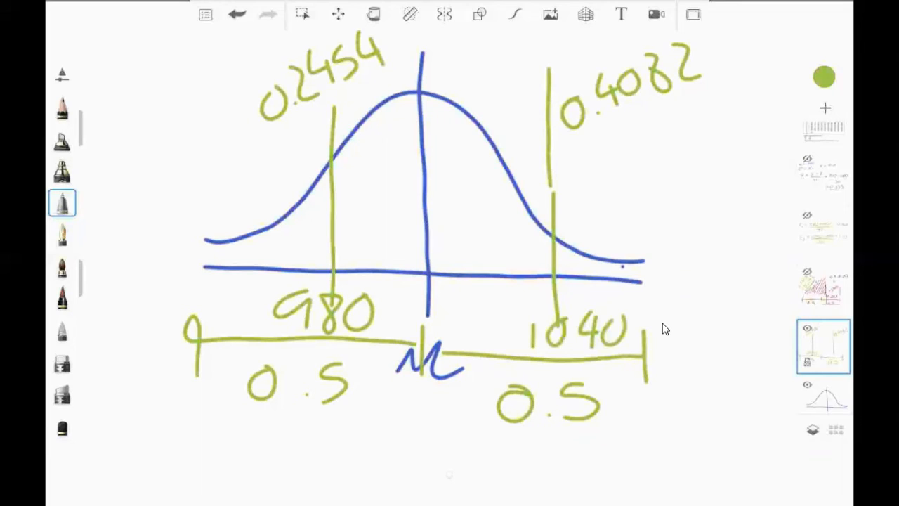
Cross-hatch the area under the curve between 980 and 1040 in green
drag(523, 209, 551, 269)
drag(420, 111, 511, 247)
drag(440, 106, 526, 251)
drag(476, 151, 539, 254)
drag(400, 111, 493, 255)
drag(363, 127, 459, 250)
drag(357, 144, 443, 260)
drag(347, 176, 425, 255)
drag(343, 197, 389, 262)
drag(337, 212, 376, 270)
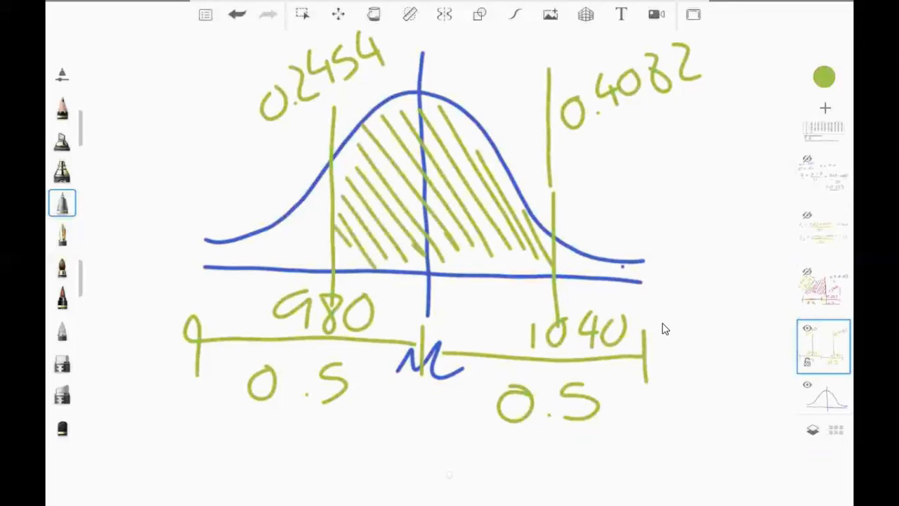
drag(405, 109, 340, 196)
drag(421, 119, 348, 225)
drag(446, 127, 368, 246)
drag(467, 144, 400, 264)
mouse_move(488, 168)
mouse_down()
mouse_move(424, 252)
mouse_move(504, 265)
mouse_up()
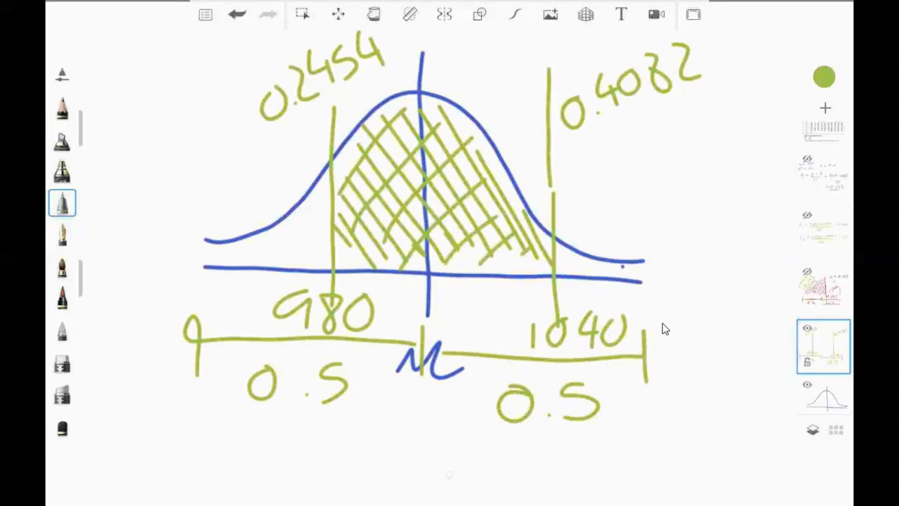
Underline the 0.2454 and 0.4082 labels and start the addition below the curve with 0.2454 +
drag(697, 102, 587, 148)
drag(376, 82, 265, 149)
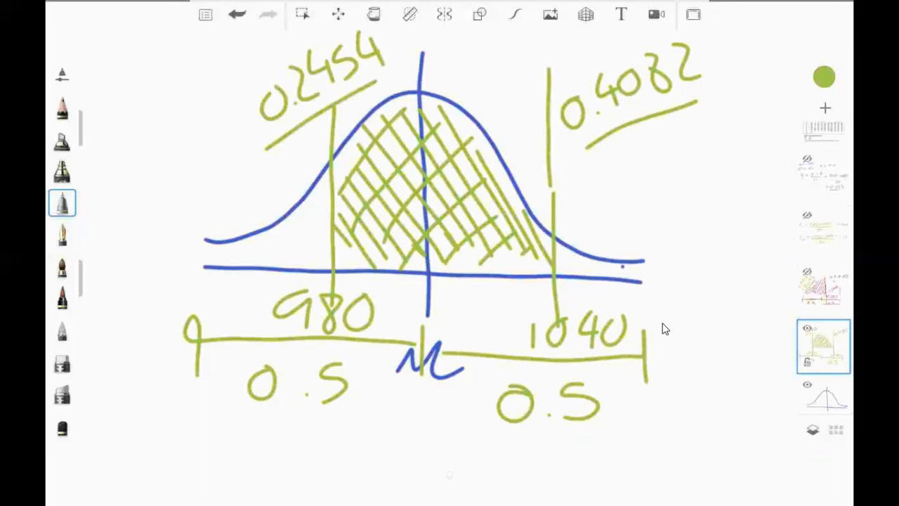
scroll(665, 328, down, 2)
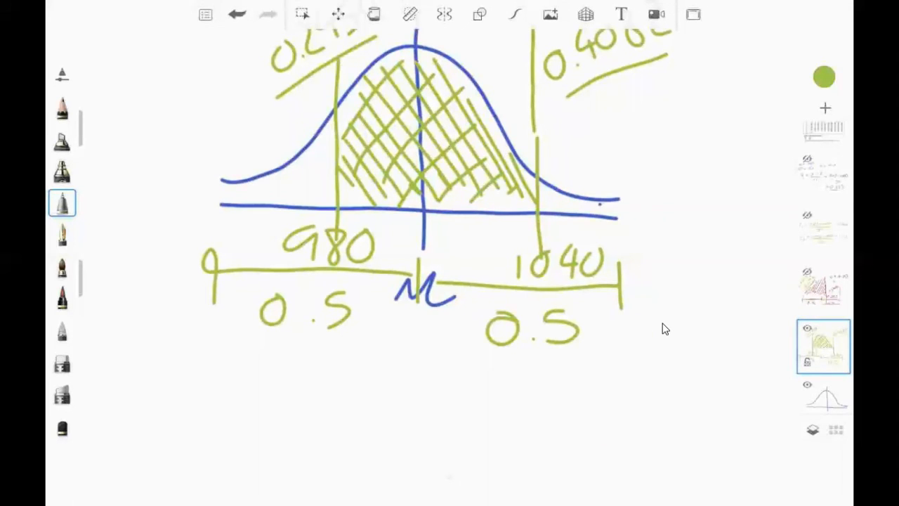
drag(227, 382, 210, 381)
click(250, 399)
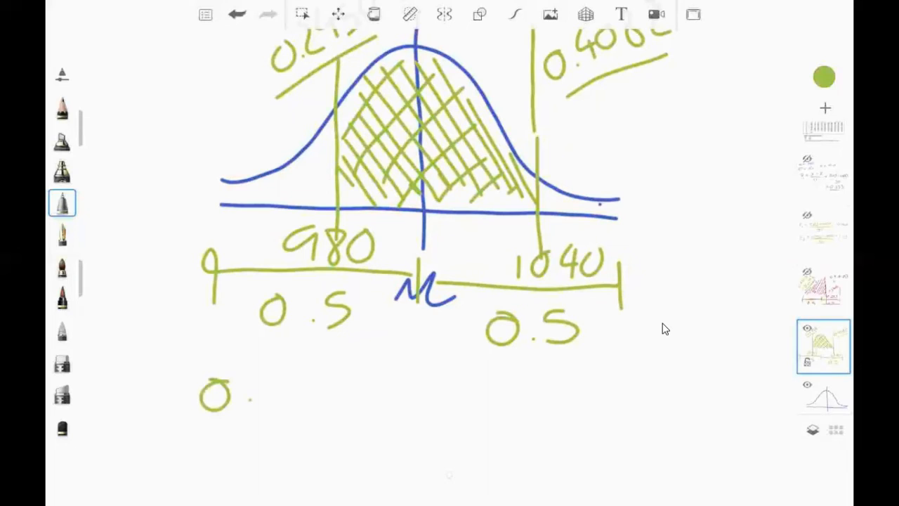
scroll(666, 329, down, 1)
scroll(666, 329, down, 1)
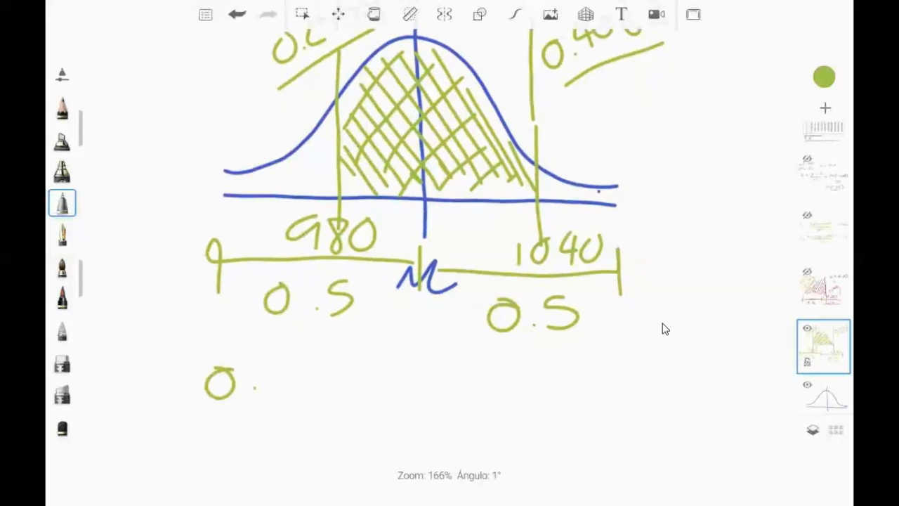
click(290, 398)
drag(268, 370, 296, 397)
drag(317, 369, 317, 402)
drag(309, 361, 330, 381)
drag(352, 362, 330, 398)
drag(368, 356, 382, 385)
mouse_move(378, 363)
mouse_down()
mouse_move(378, 402)
mouse_move(417, 383)
mouse_up()
drag(405, 368, 405, 399)
Complete the addition by writing 0.4082 and an equals sign after the plus sign
drag(453, 372, 449, 375)
click(470, 396)
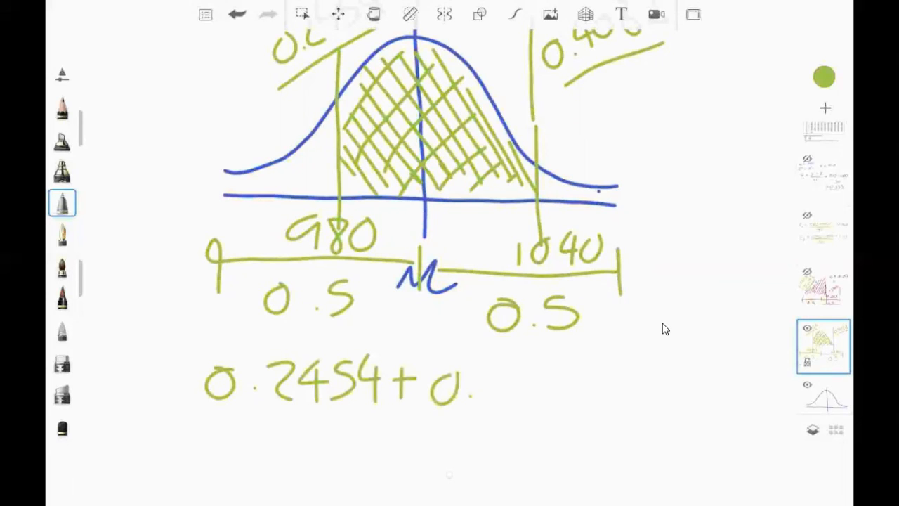
drag(506, 381, 506, 408)
drag(493, 369, 509, 391)
drag(533, 379, 555, 392)
drag(580, 398, 604, 406)
drag(580, 376, 583, 397)
drag(618, 391, 631, 390)
drag(618, 400, 630, 400)
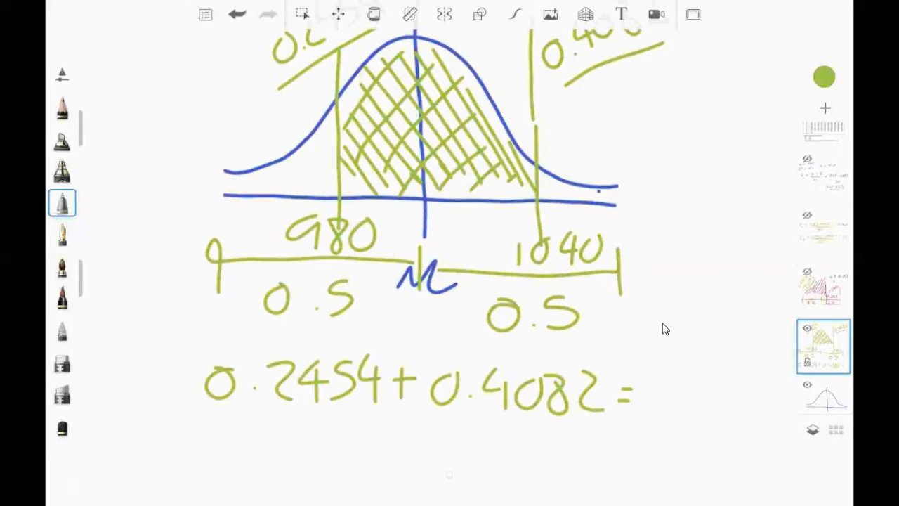
Write the decimal result of the addition, beginning with 0.653, in green below the expression
scroll(665, 328, down, 1)
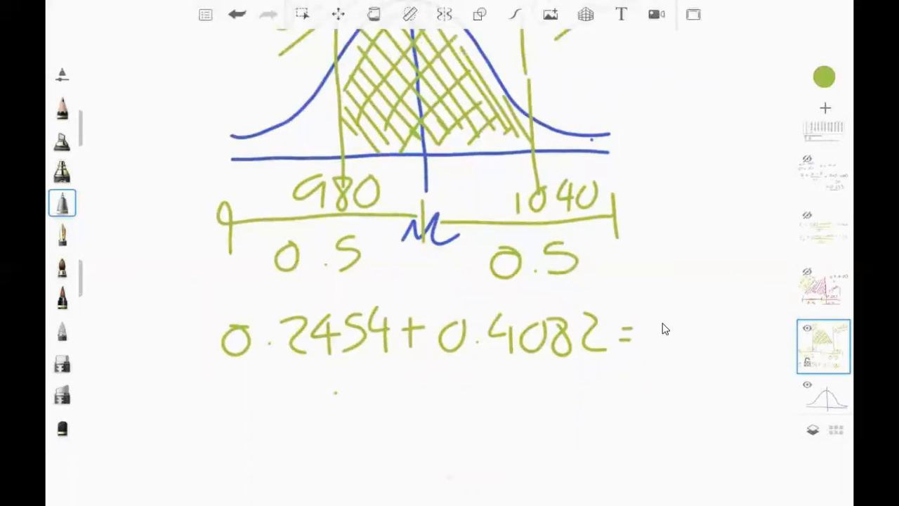
drag(335, 393, 338, 393)
click(360, 416)
drag(397, 397, 385, 412)
mouse_move(418, 397)
mouse_down()
mouse_move(433, 397)
mouse_move(413, 430)
mouse_up()
drag(445, 393, 450, 429)
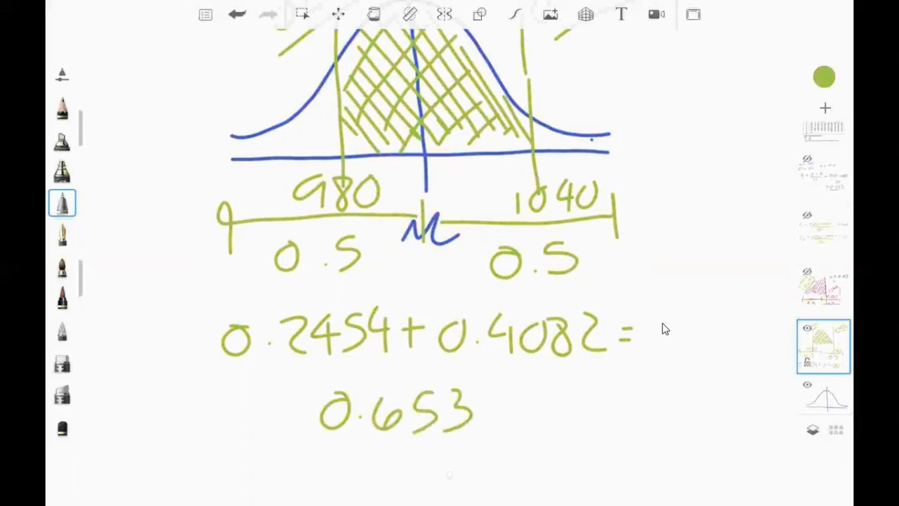
drag(500, 390, 491, 415)
Underline the decimal result and write its percentage equivalent after an equals sign
mouse_move(301, 457)
mouse_down()
mouse_move(520, 441)
mouse_move(552, 417)
mouse_move(570, 418)
mouse_up()
drag(520, 428, 566, 426)
drag(531, 400, 560, 397)
mouse_move(618, 385)
mouse_down()
mouse_move(603, 429)
mouse_move(605, 414)
mouse_up()
drag(671, 398, 637, 428)
drag(702, 392, 675, 435)
click(706, 424)
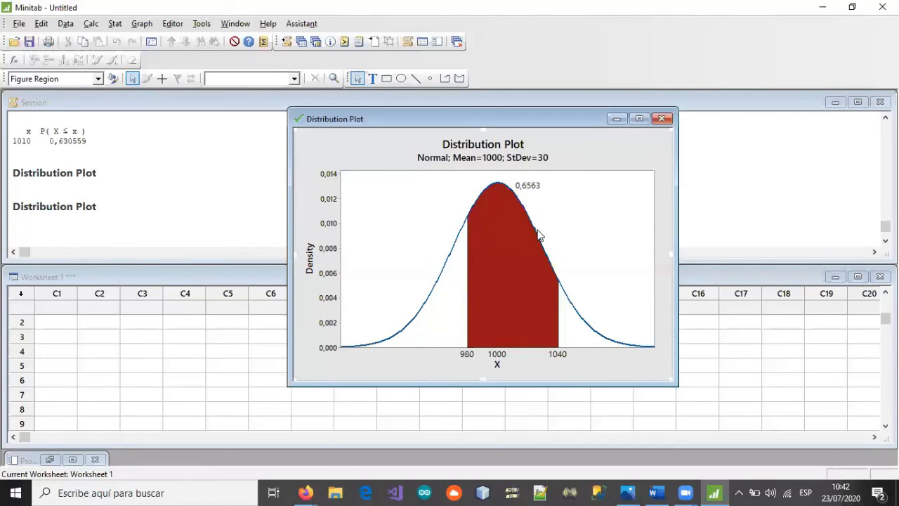
Close the distribution plot for 980 to 1040 without saving it and switch to the Word document
click(663, 118)
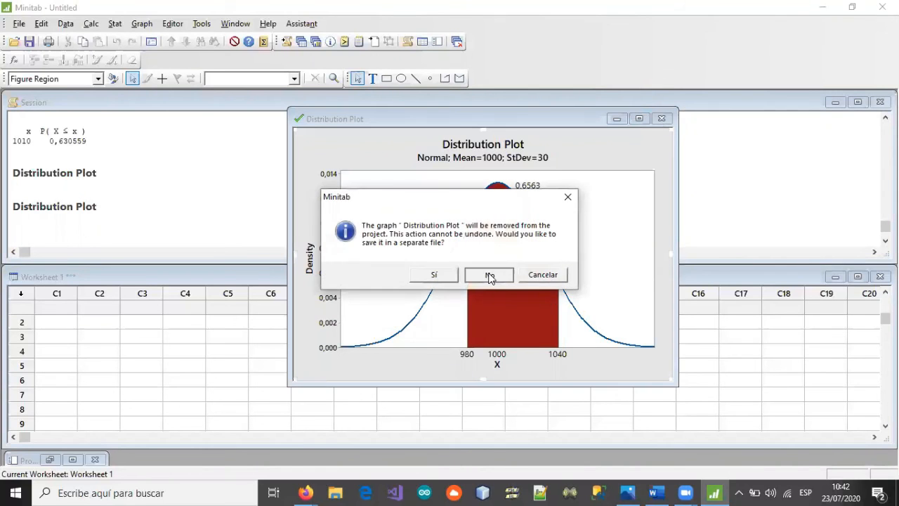
click(489, 276)
click(656, 493)
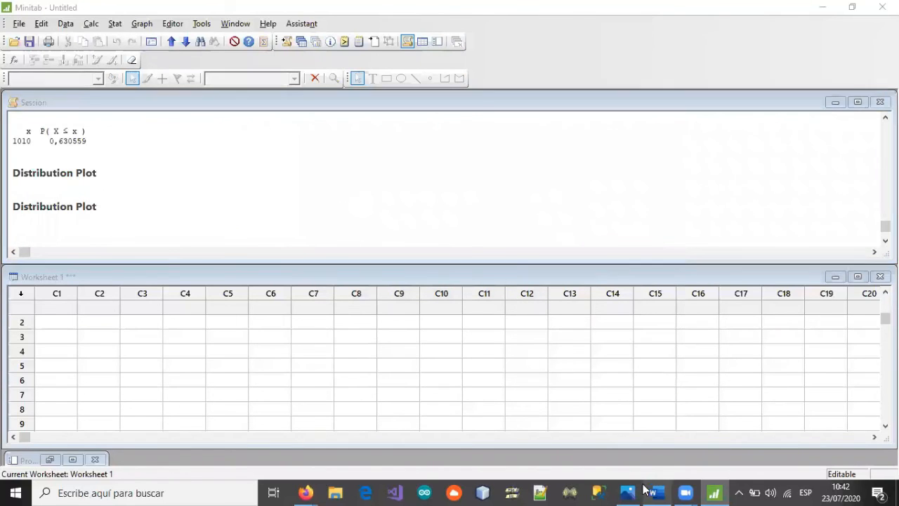
Add an unnumbered blank line below question c about the 20% of bottles with the least liquid
scroll(364, 309, up, 10)
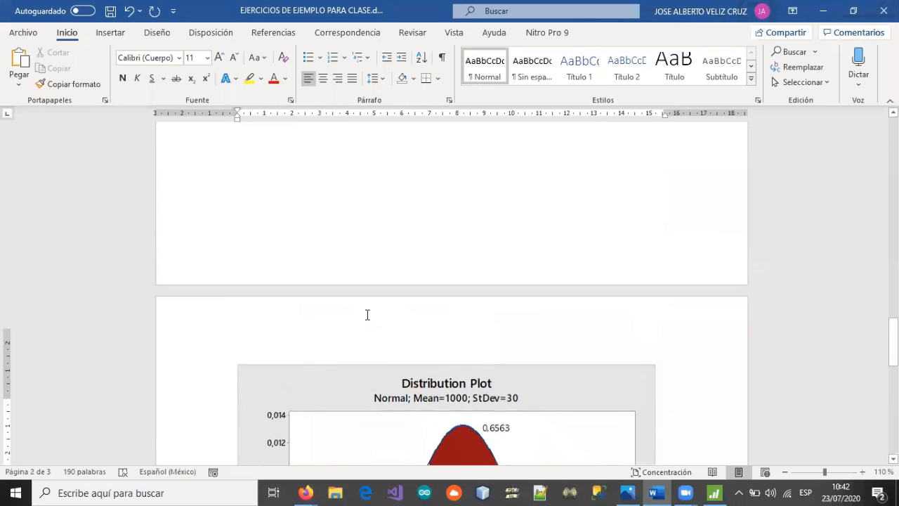
scroll(367, 314, up, 5)
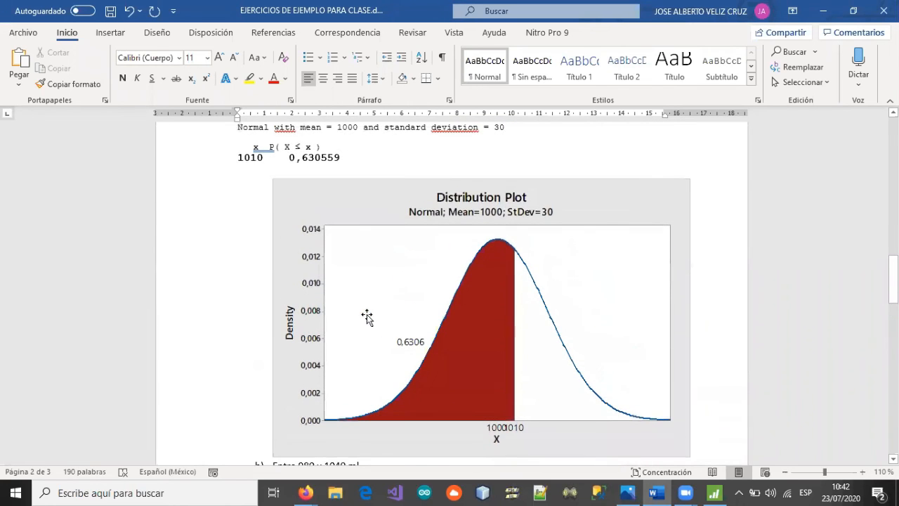
scroll(369, 298, down, 15)
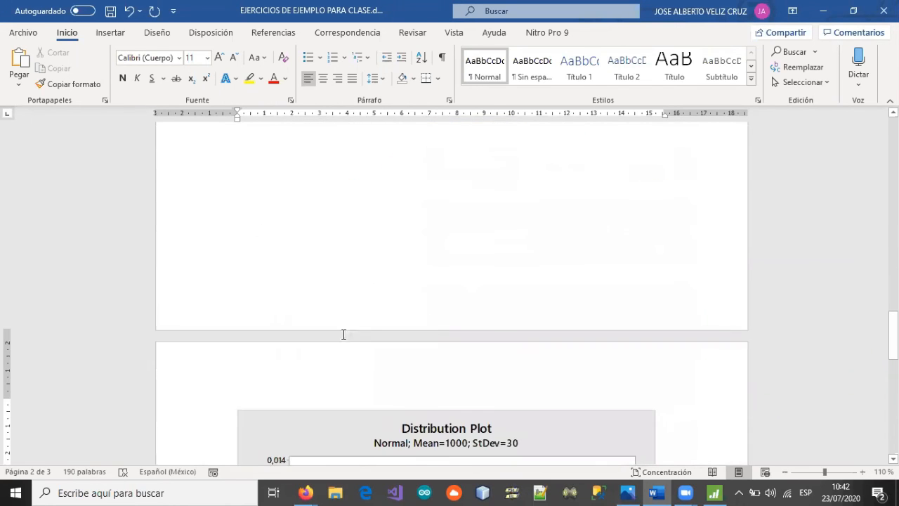
scroll(342, 337, down, 6)
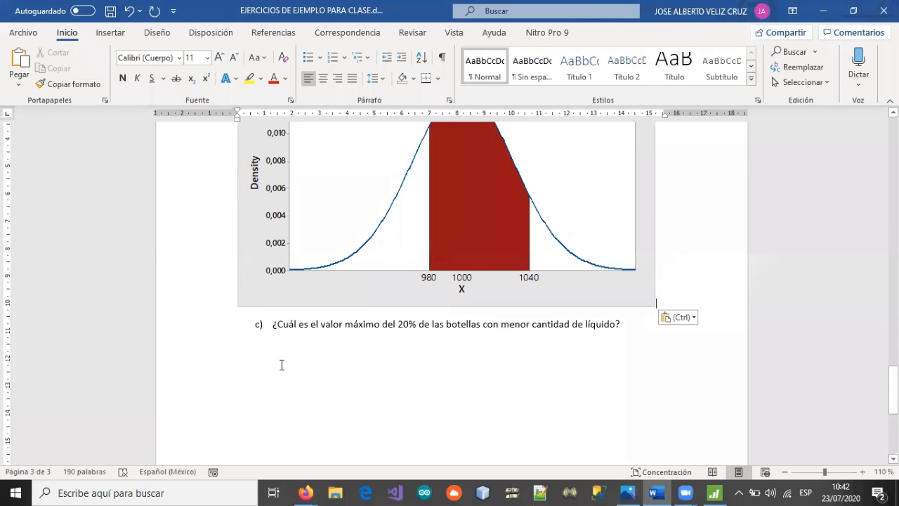
click(283, 365)
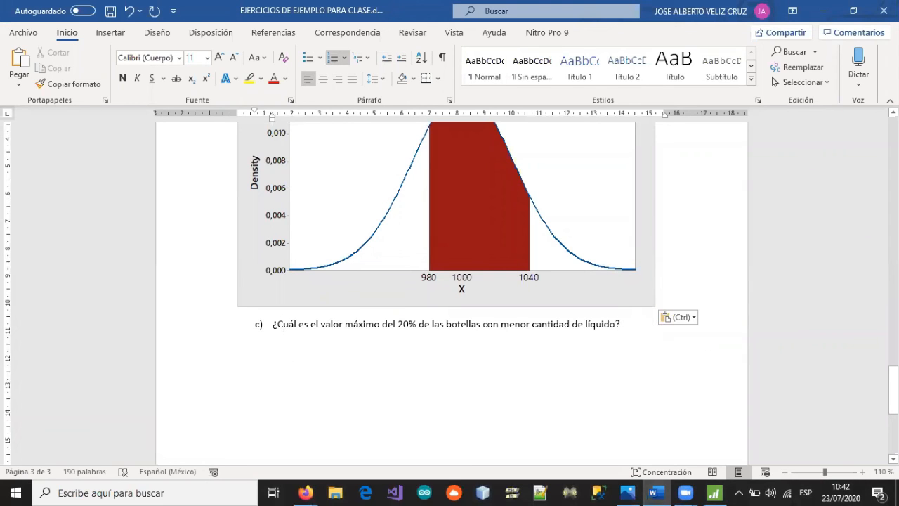
key(Return)
key(Return)
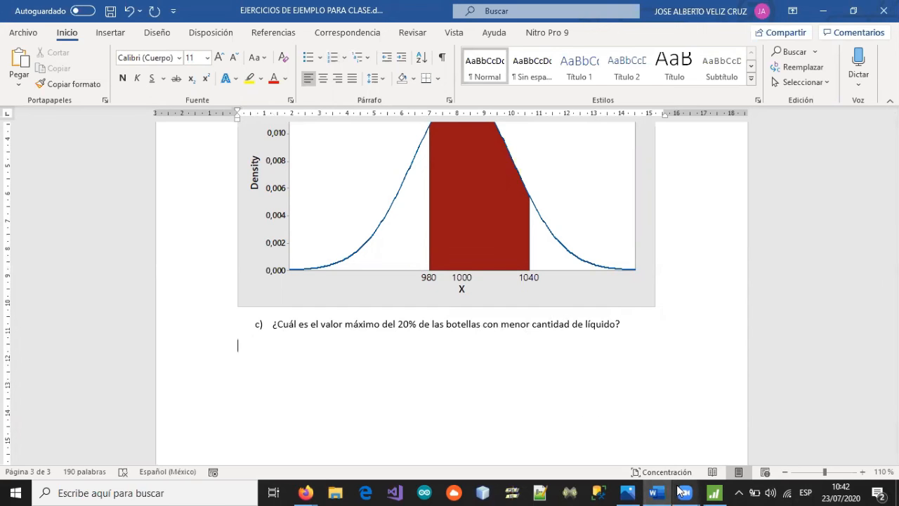
Switch to Minitab and start a View Probability plot using the Probability Distribution Plot command
click(715, 492)
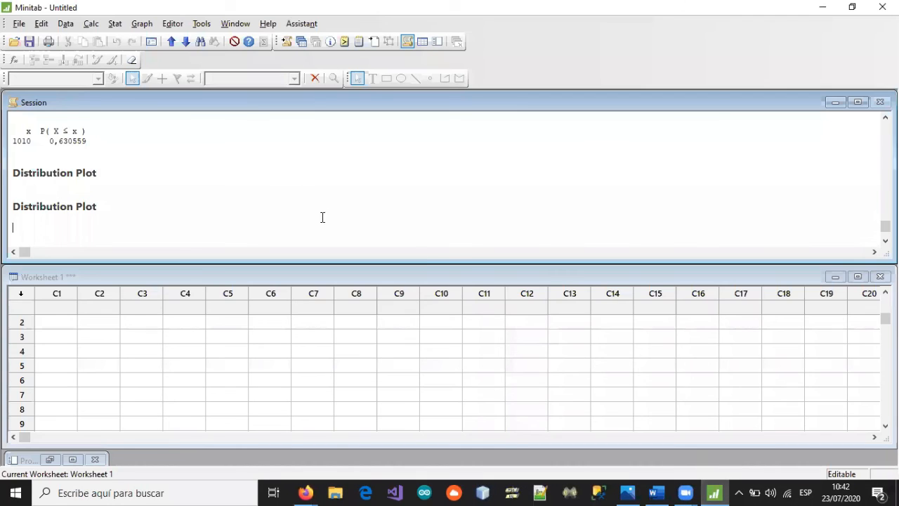
click(142, 24)
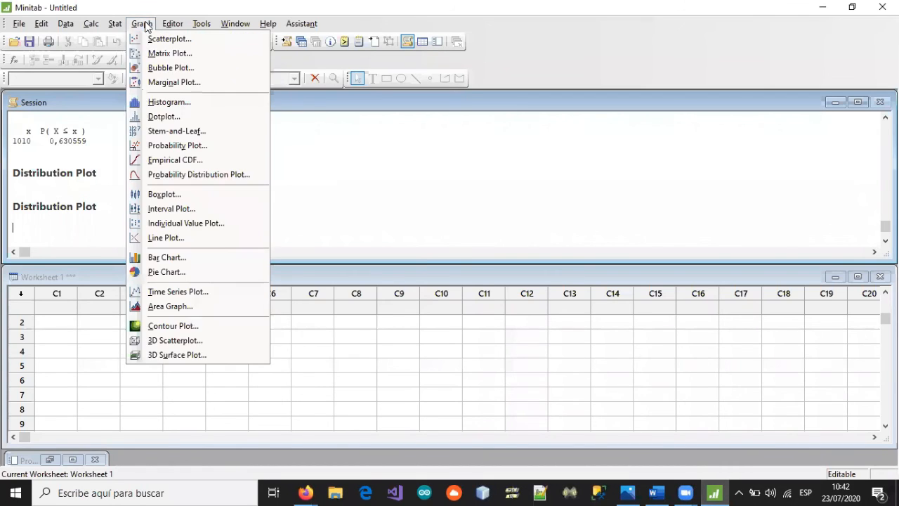
click(195, 181)
click(514, 251)
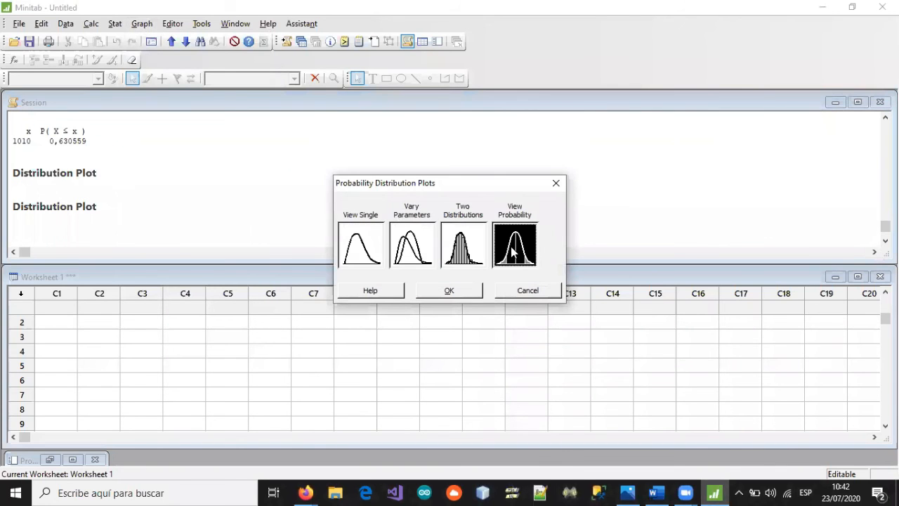
click(448, 291)
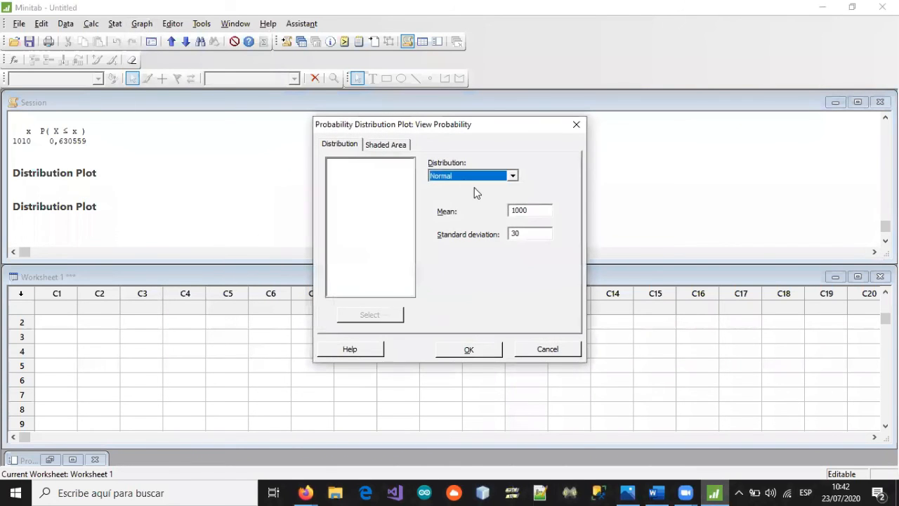
Define the shaded area by probability as a left tail of 0,2 and generate the distribution plot
click(370, 146)
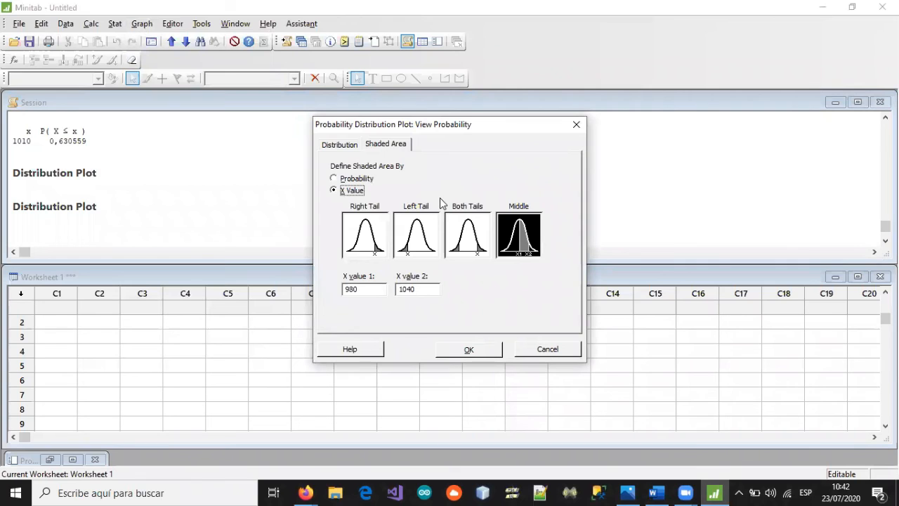
click(413, 238)
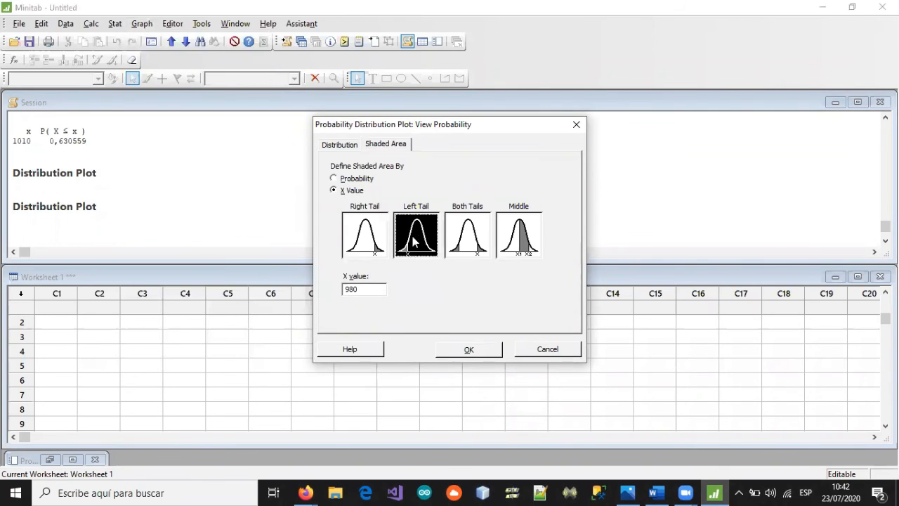
click(333, 178)
drag(363, 289, 332, 294)
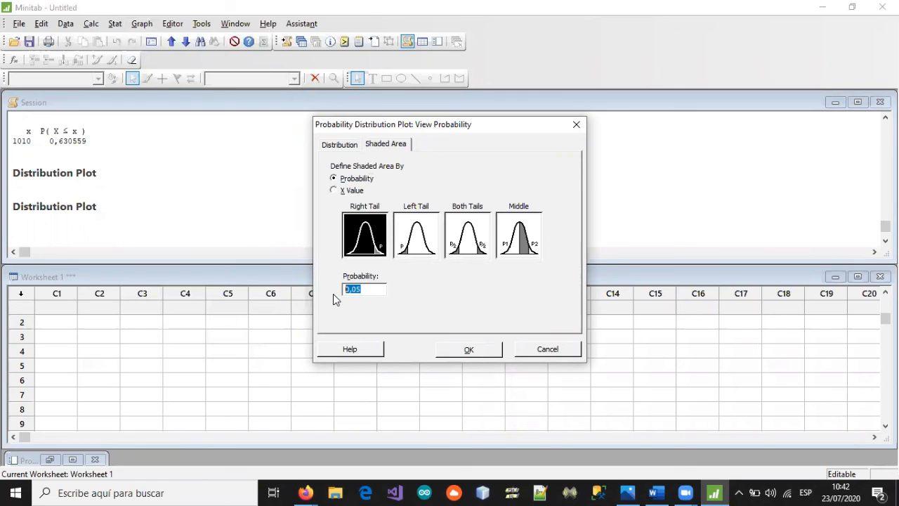
text(0,2)
click(412, 240)
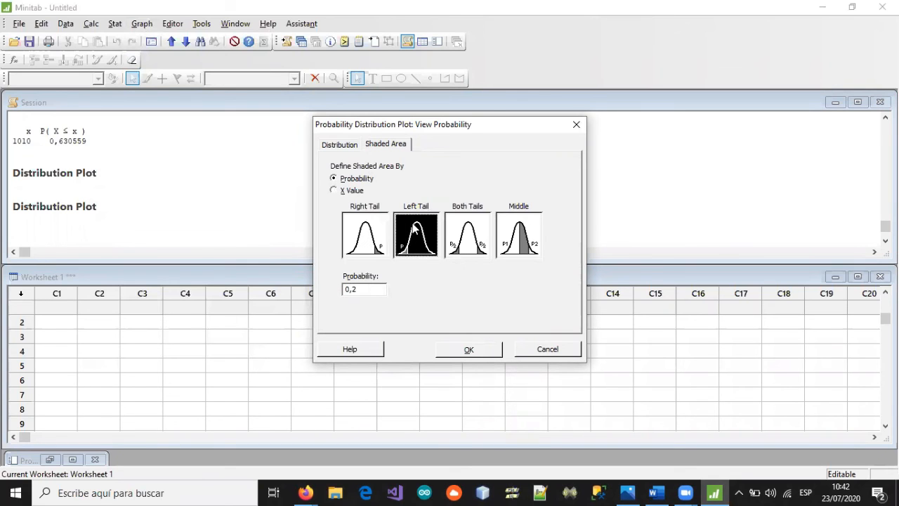
click(448, 349)
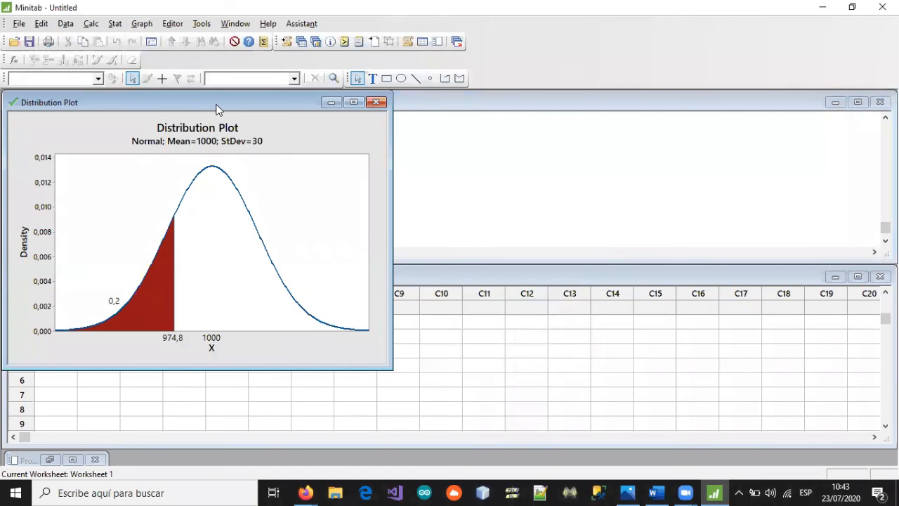
Copy the left-tail distribution plot and paste it below question c in the Word document
drag(217, 108, 445, 109)
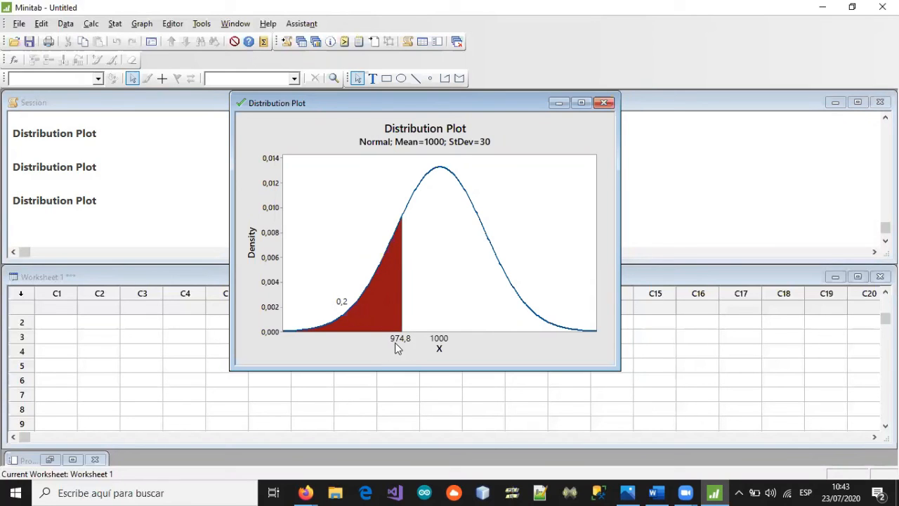
right_click(315, 129)
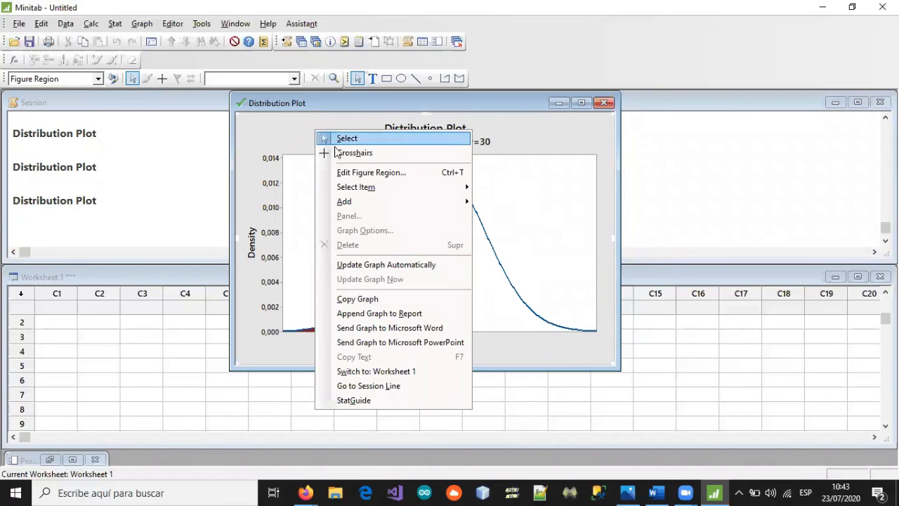
click(348, 297)
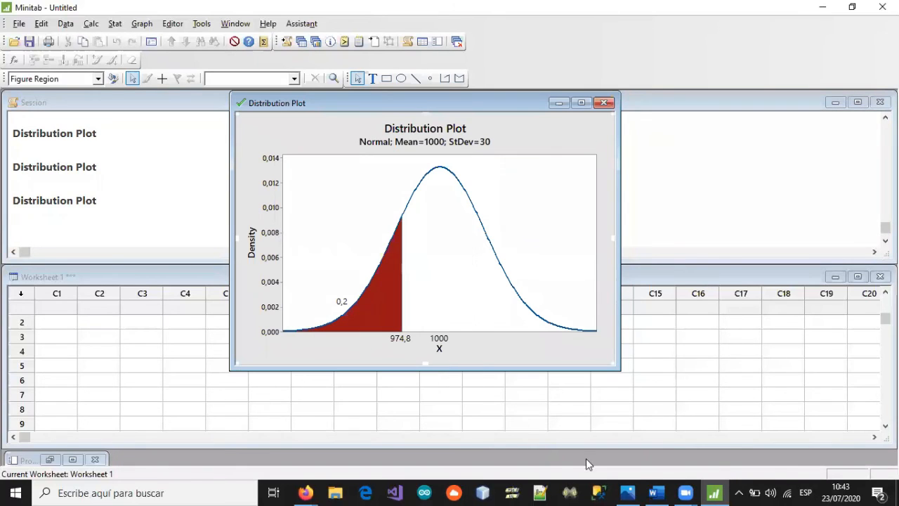
click(656, 492)
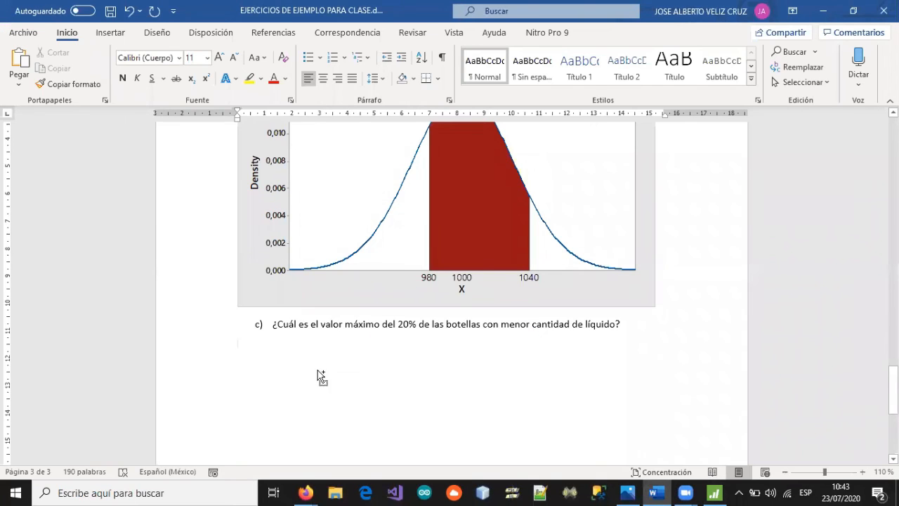
key(ctrl+v)
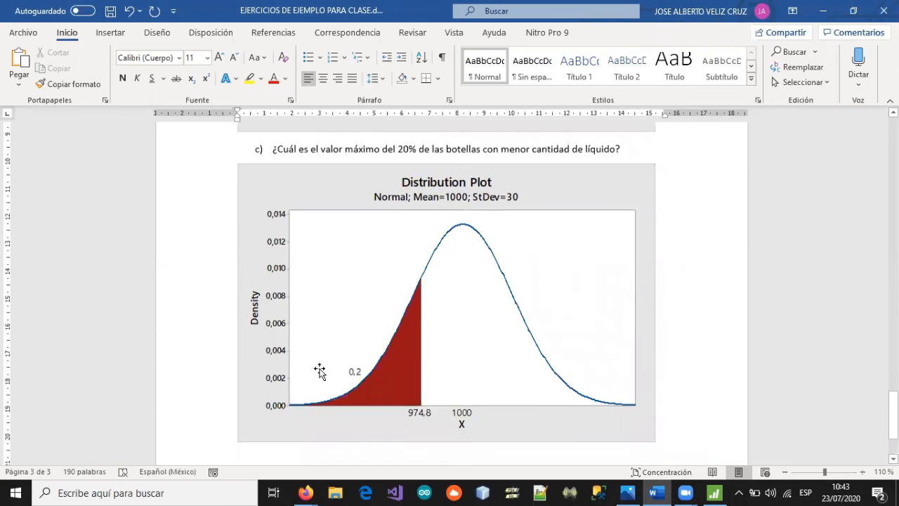
scroll(317, 372, up, 3)
scroll(318, 372, down, 2)
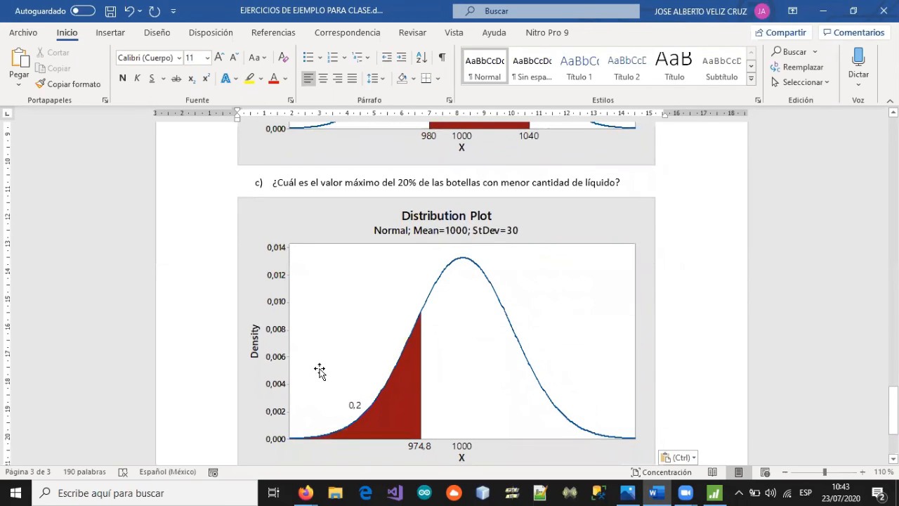